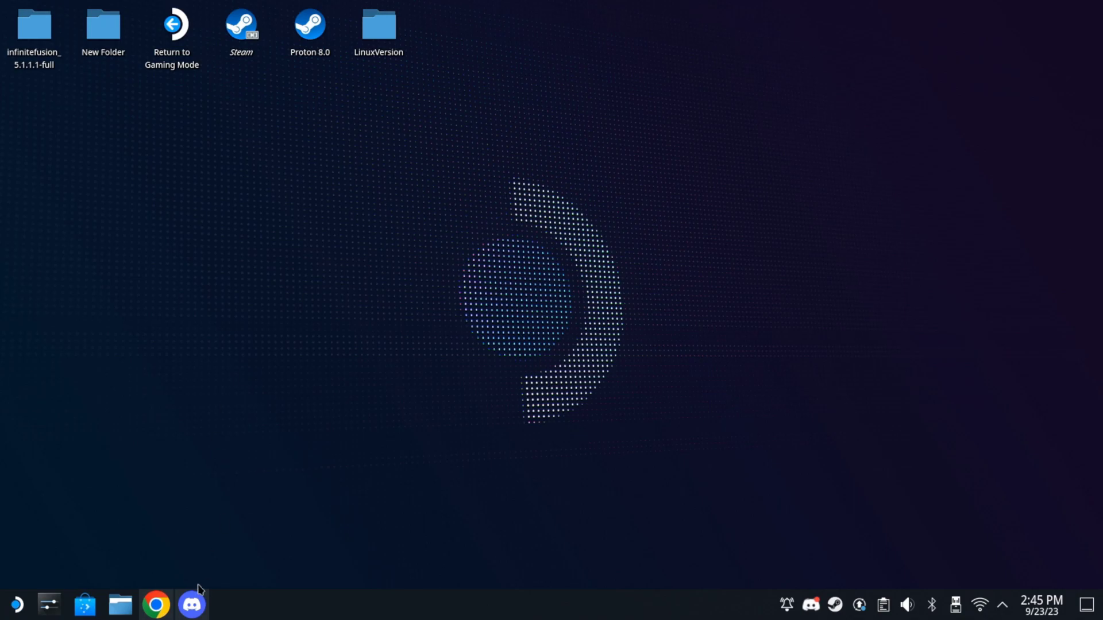
From Discord's pinned #tech-support messages, open the Pokemon Infinite Fusion Steam Deck & Linux Installation Guide
mouse_move(195, 607)
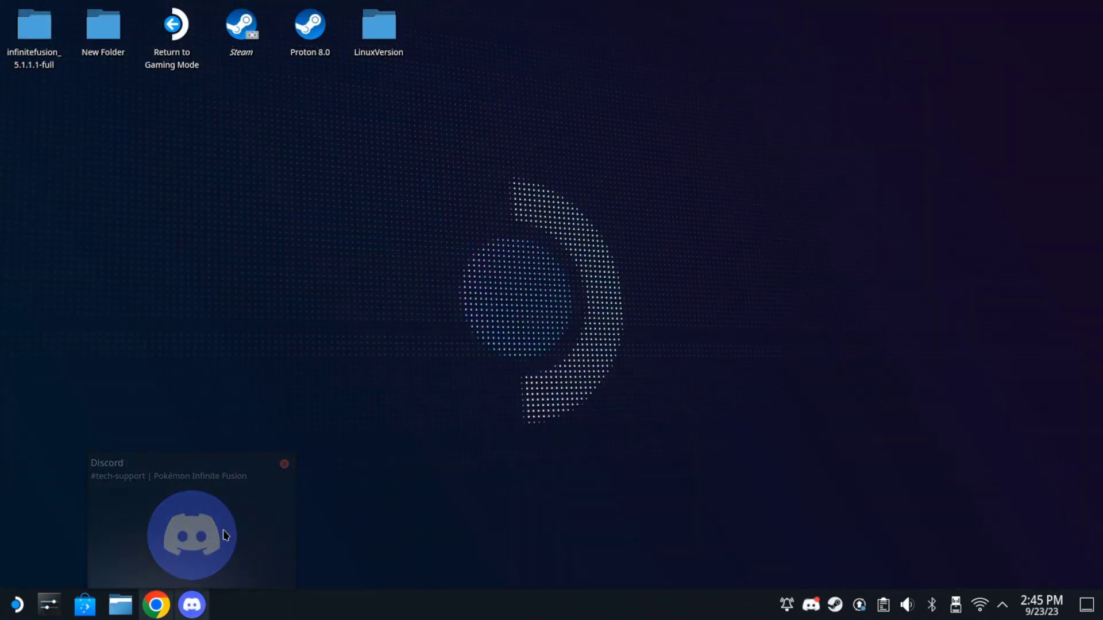
left_click(195, 607)
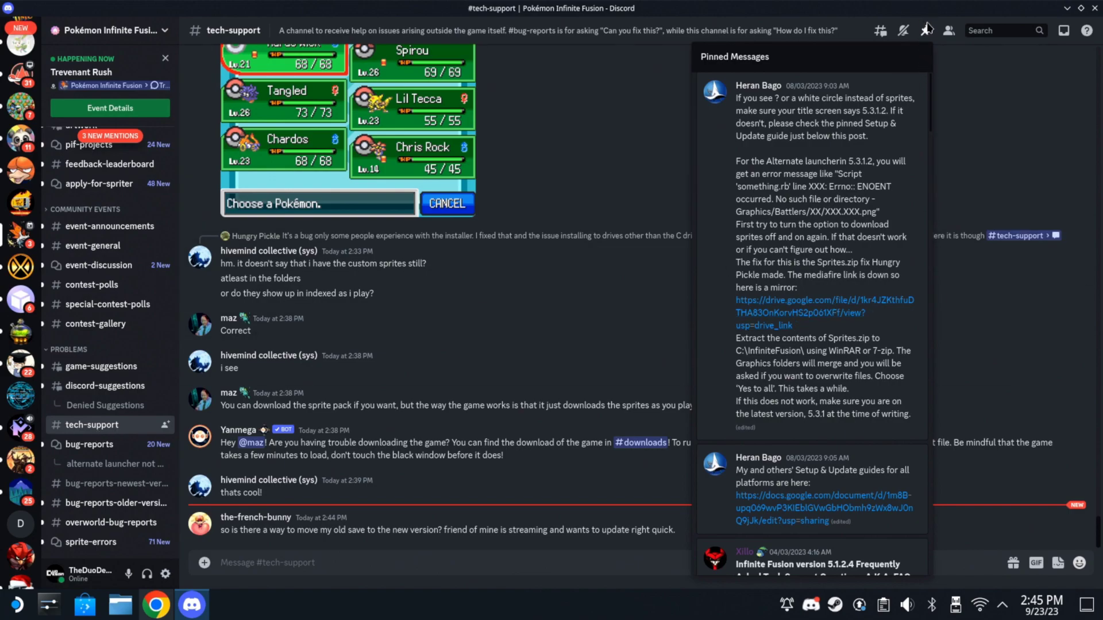
left_click(781, 520)
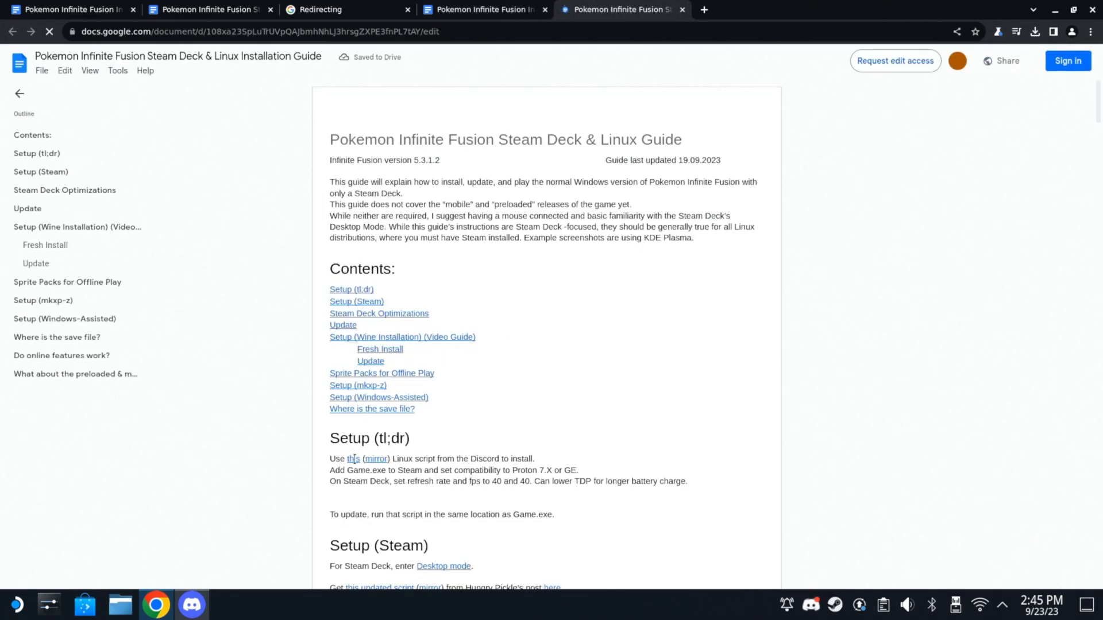
Download the Linux installer script via the guide's Setup link, yielding InfiniteFusion_linux (3).zip
mouse_move(354, 459)
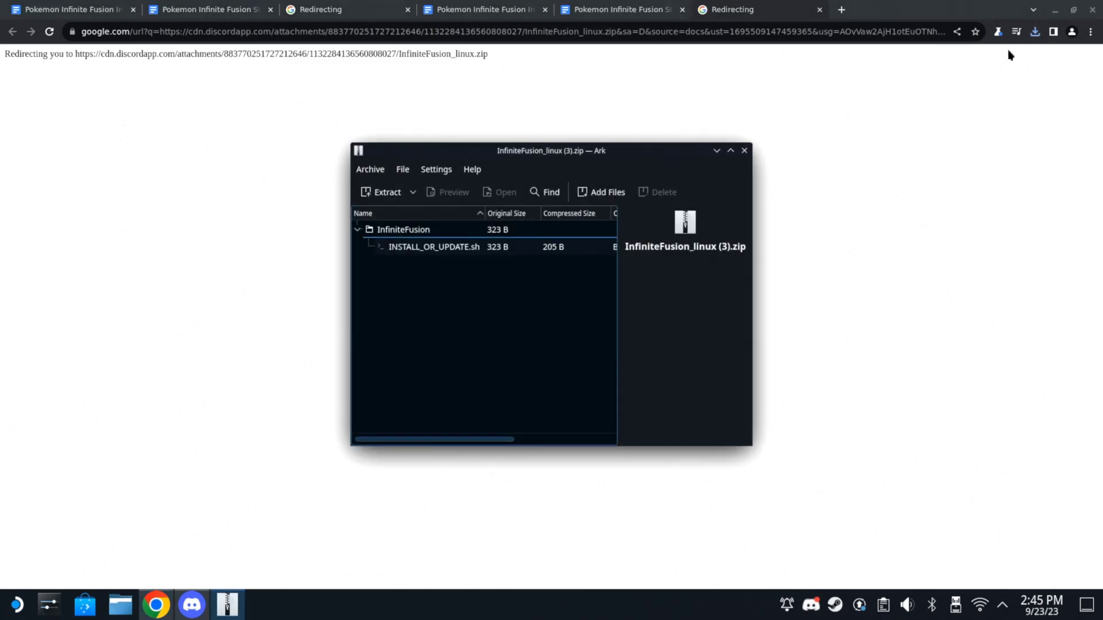
Extract the installer archive into the Desktop's LinuxVersion folder
left_click(1055, 10)
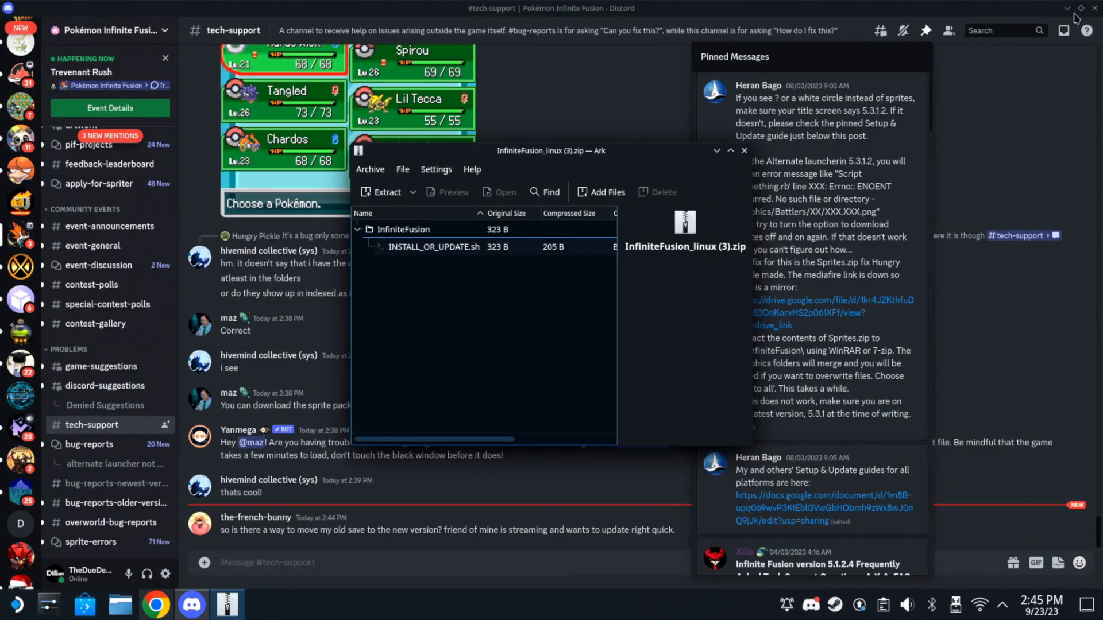
left_click(1067, 8)
left_click_drag(503, 150, 596, 133)
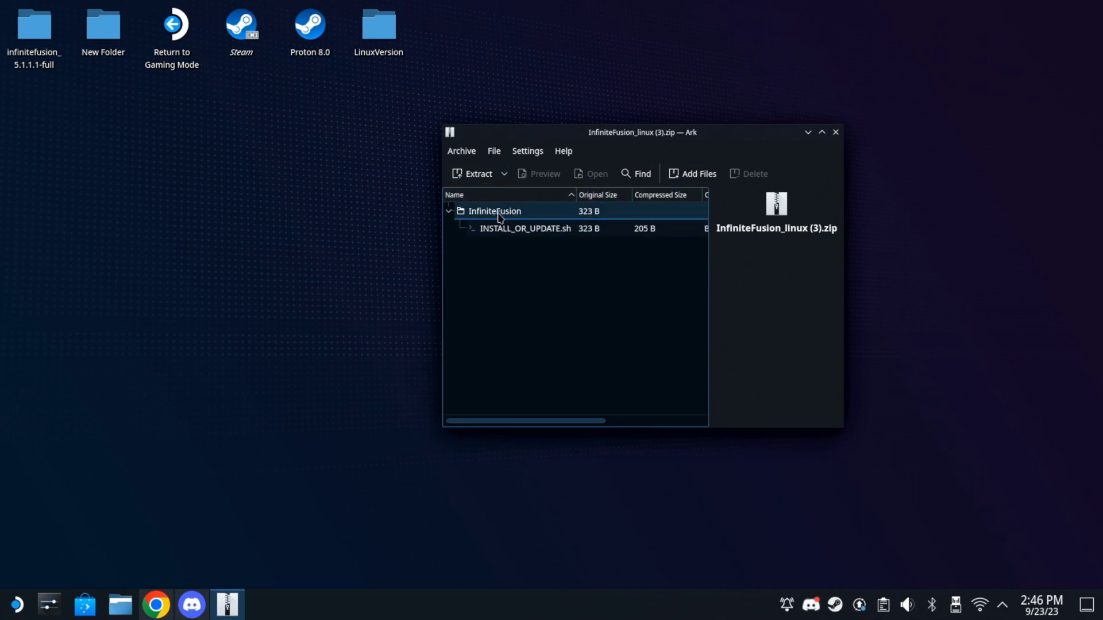
left_click(494, 175)
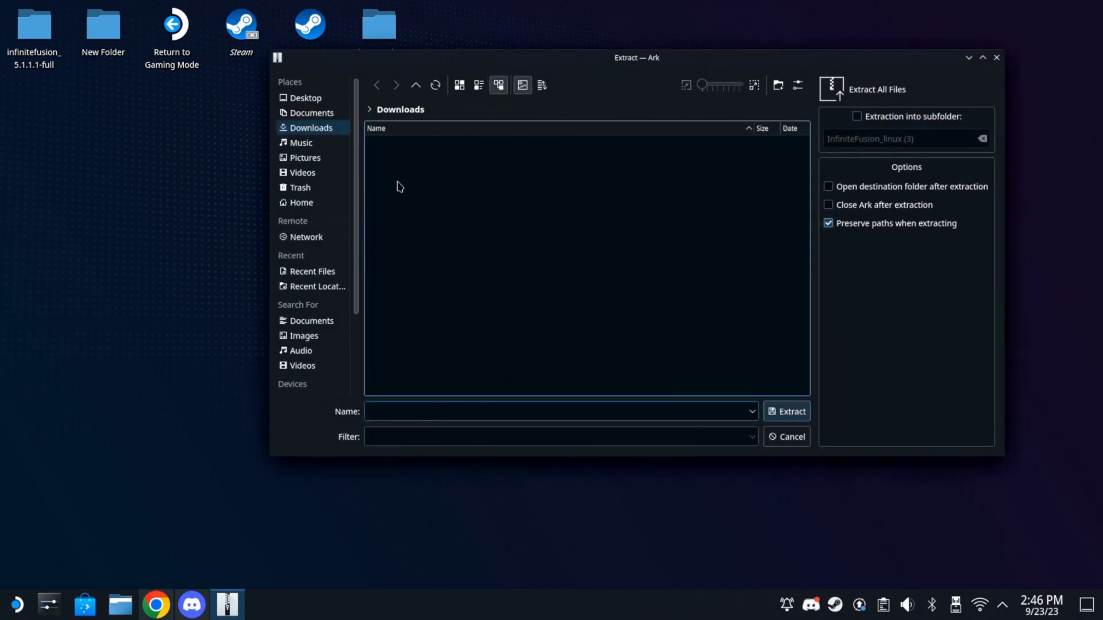
left_click(304, 98)
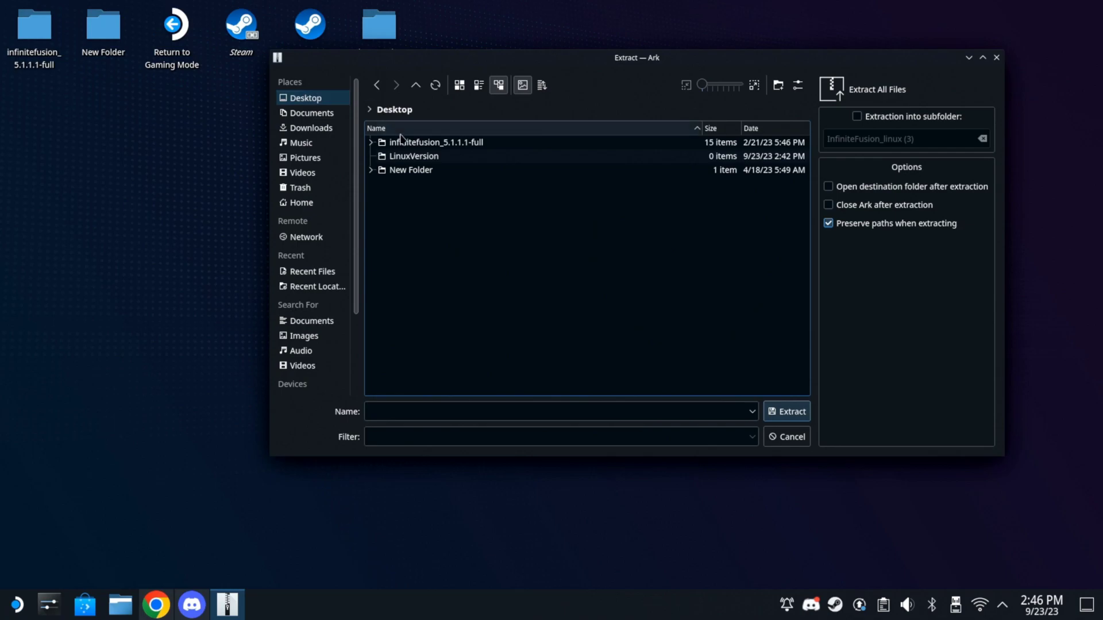
left_click(411, 158)
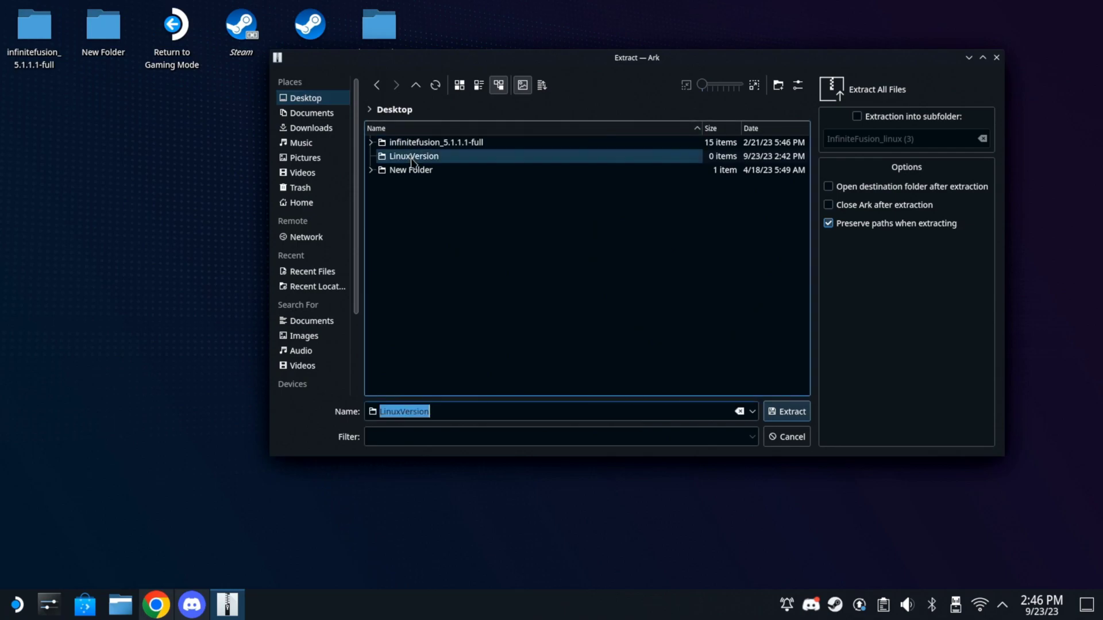
left_click(791, 418)
left_click(790, 419)
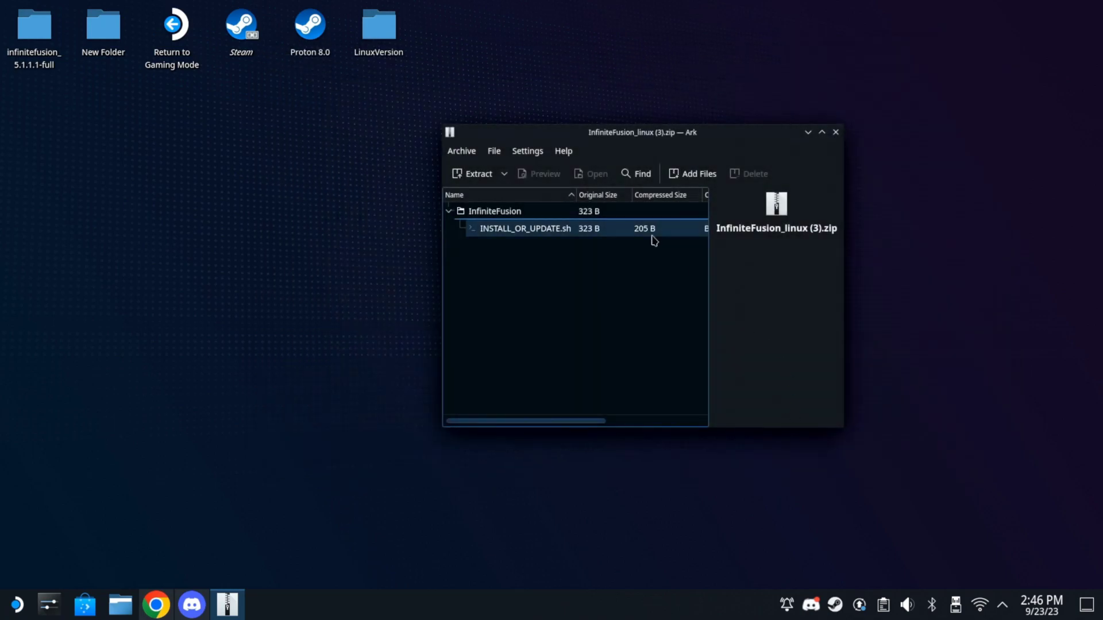
Close Ark and browse to LinuxVersion/InfiniteFusion, where INSTALL_OR_UPDATE.sh sits
left_click(836, 132)
left_click(396, 50)
left_click(506, 193)
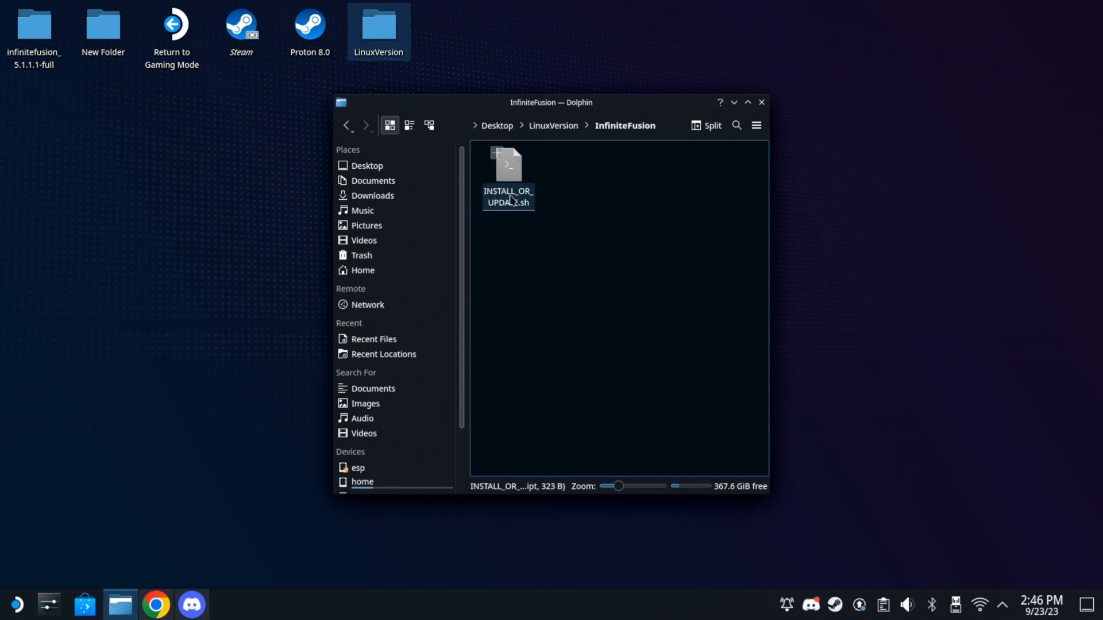
Mark INSTALL_OR_UPDATE.sh as executable in its Permissions, then run it in Konsole
right_click(515, 178)
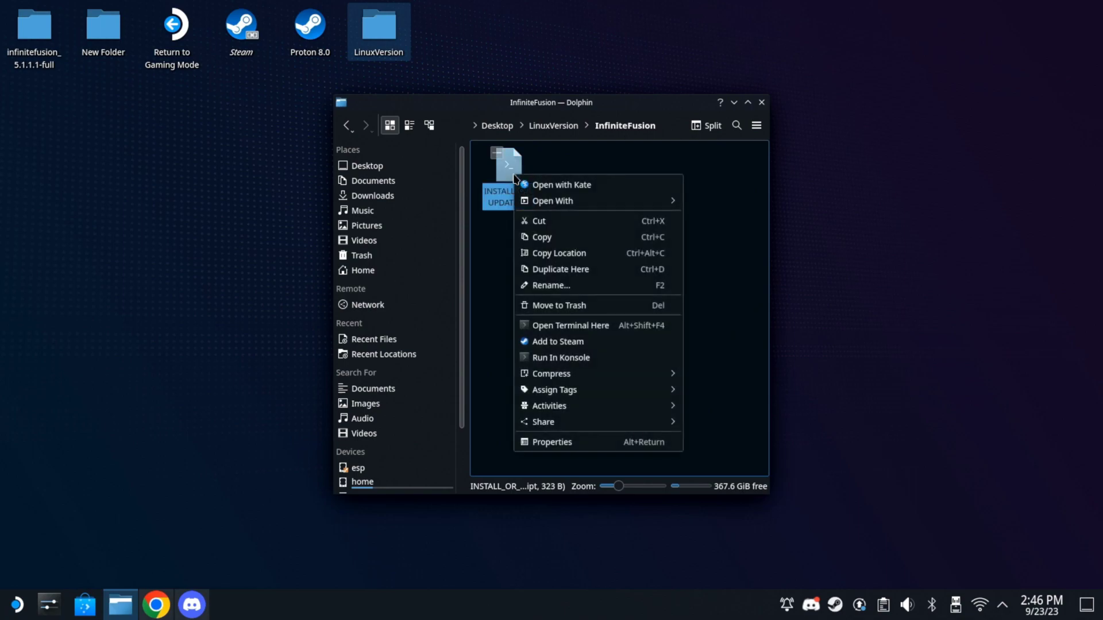
left_click(551, 441)
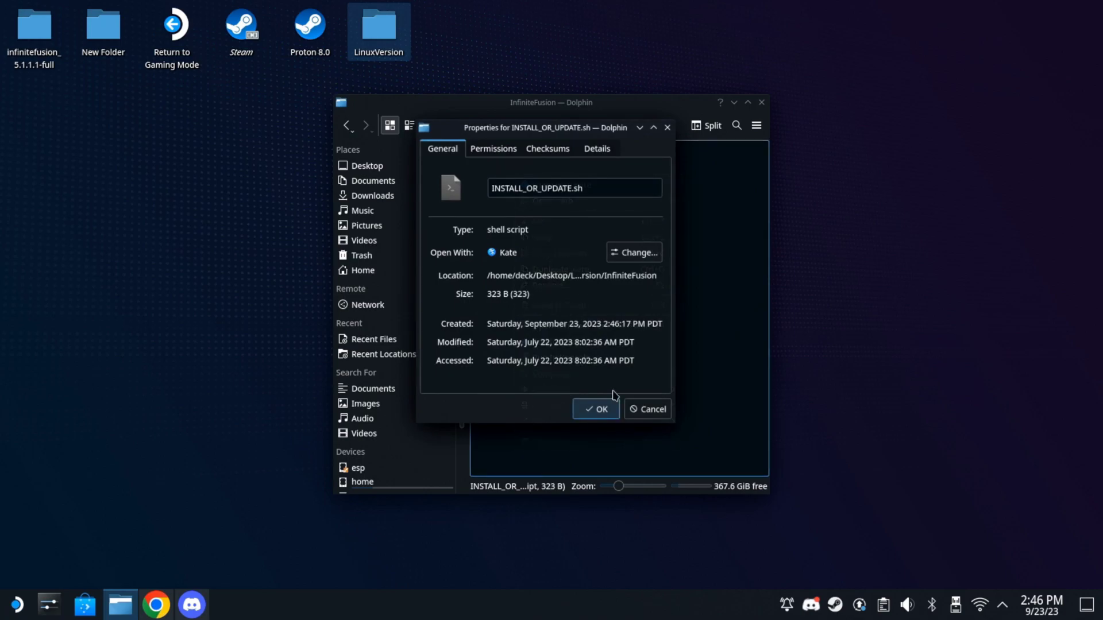
left_click(514, 152)
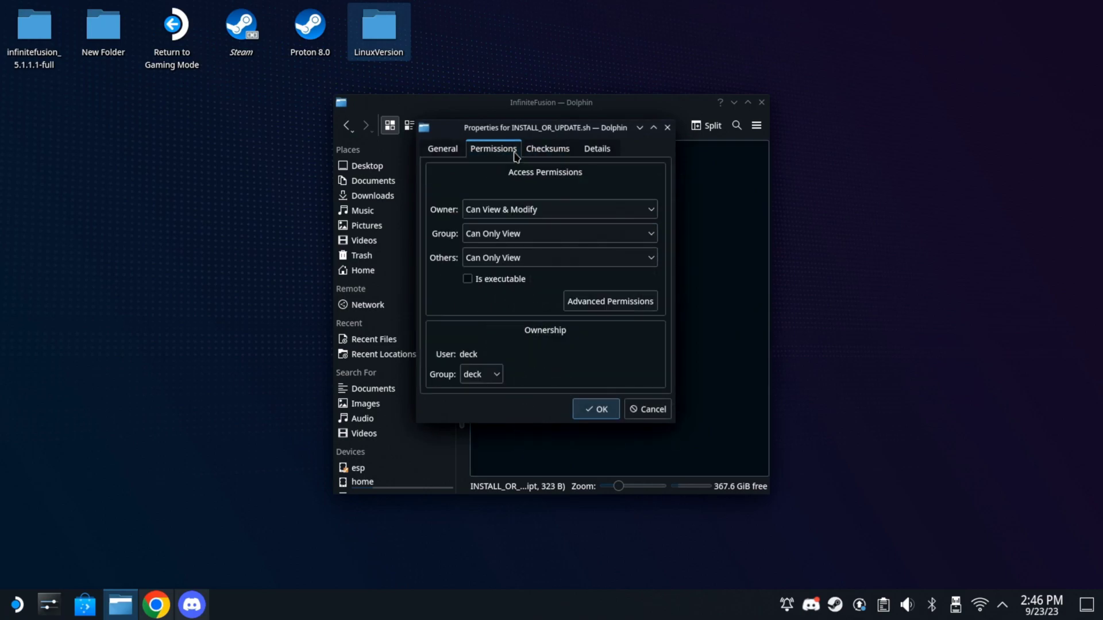
left_click(469, 280)
left_click(601, 413)
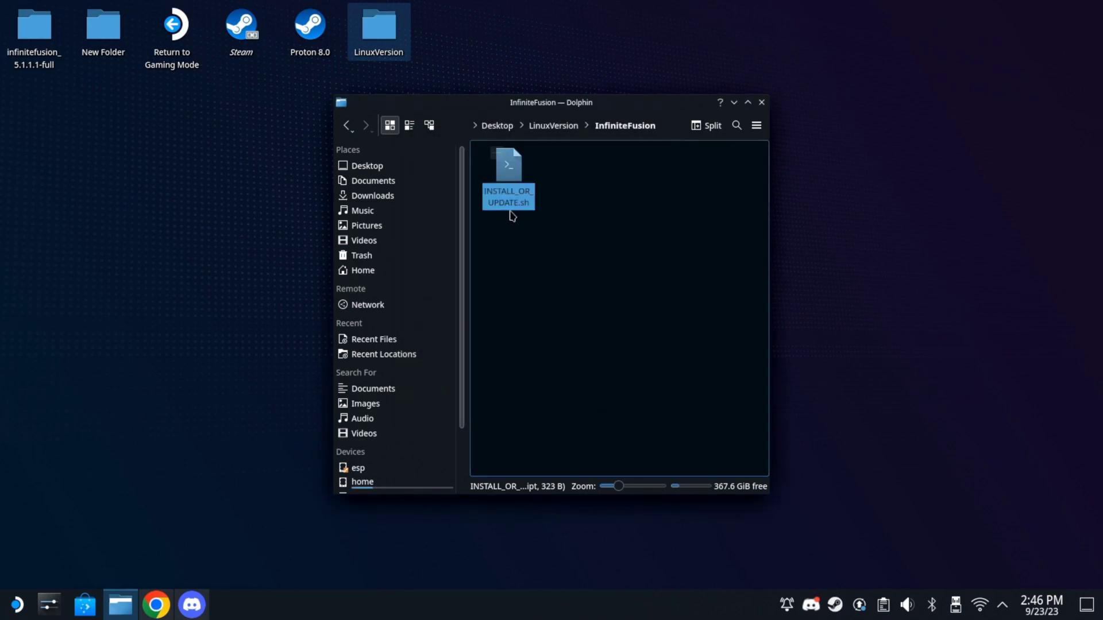
right_click(515, 173)
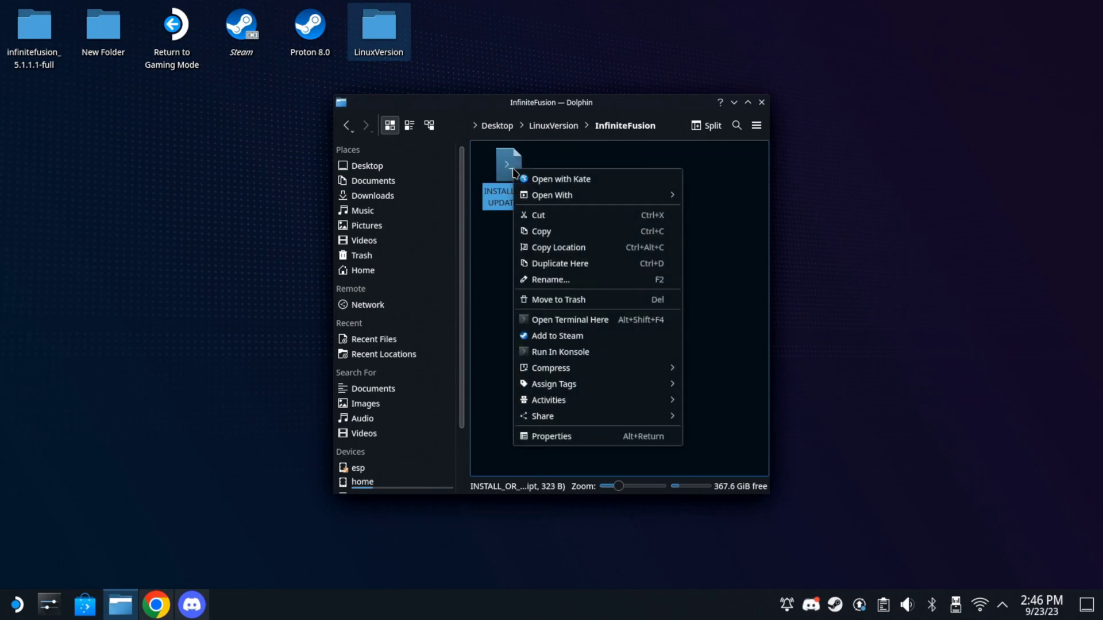
left_click(557, 353)
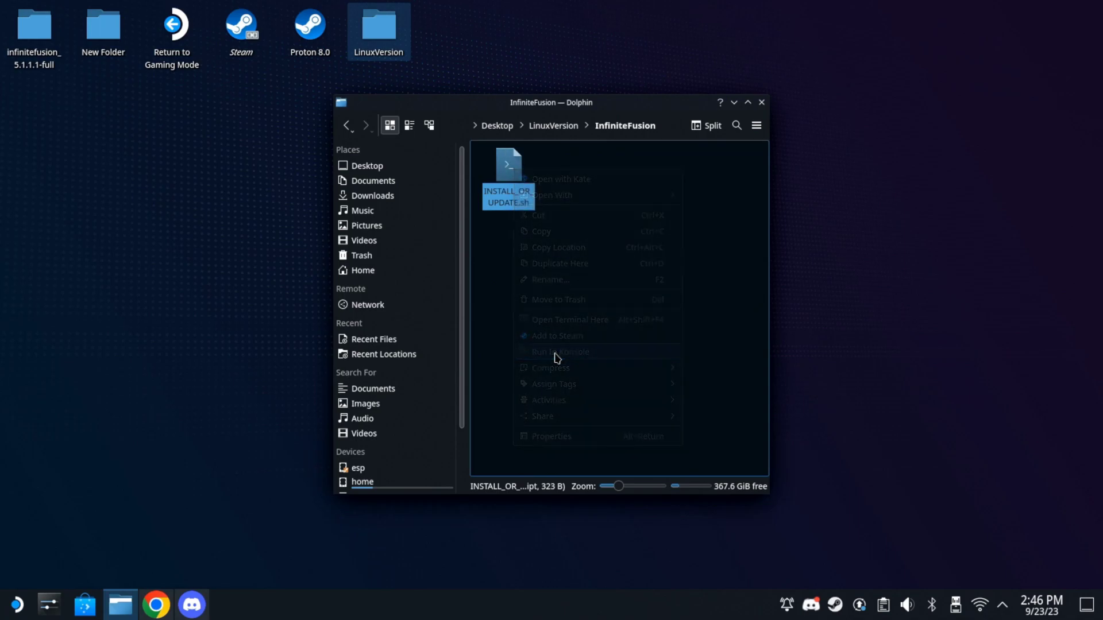
Let the installer finish with 'Thank you for installing or updating!' and close Konsole
mouse_move(374, 207)
left_mouse_down()
mouse_move(414, 196)
mouse_move(469, 138)
left_mouse_up()
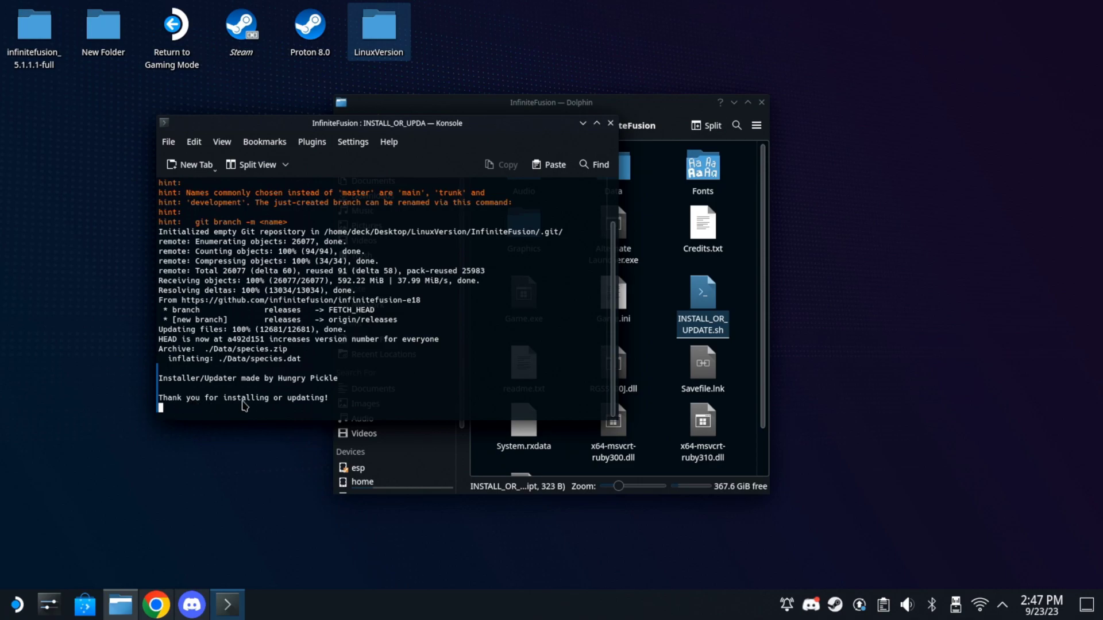
left_click(611, 123)
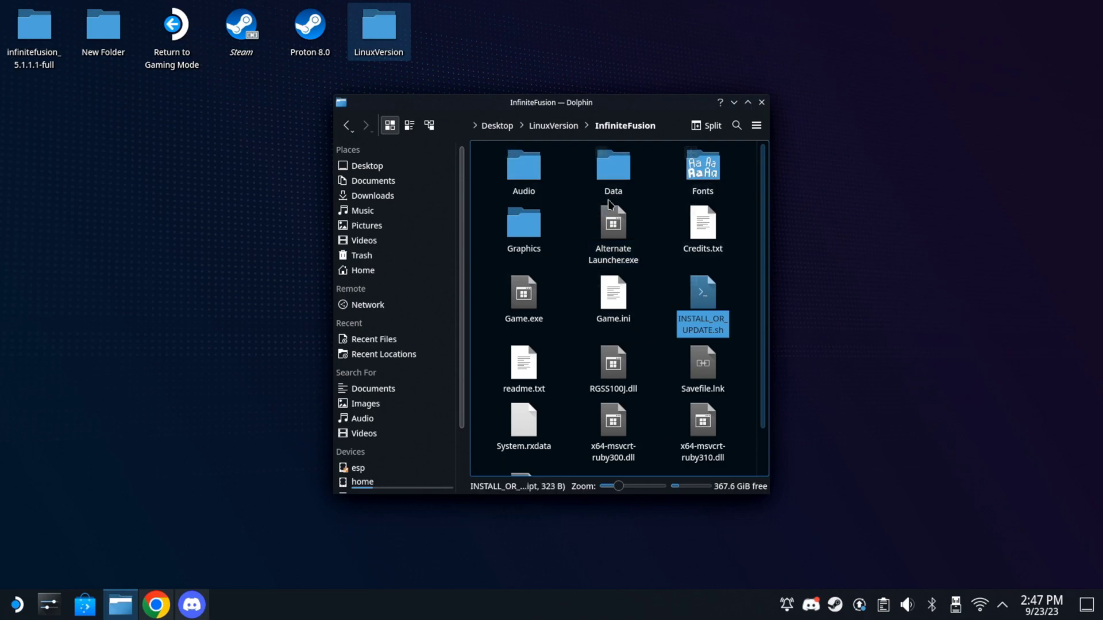
Launch Steam and add Desktop/LinuxVersion/InfiniteFusion/Game.exe as a non-Steam game
left_click(761, 102)
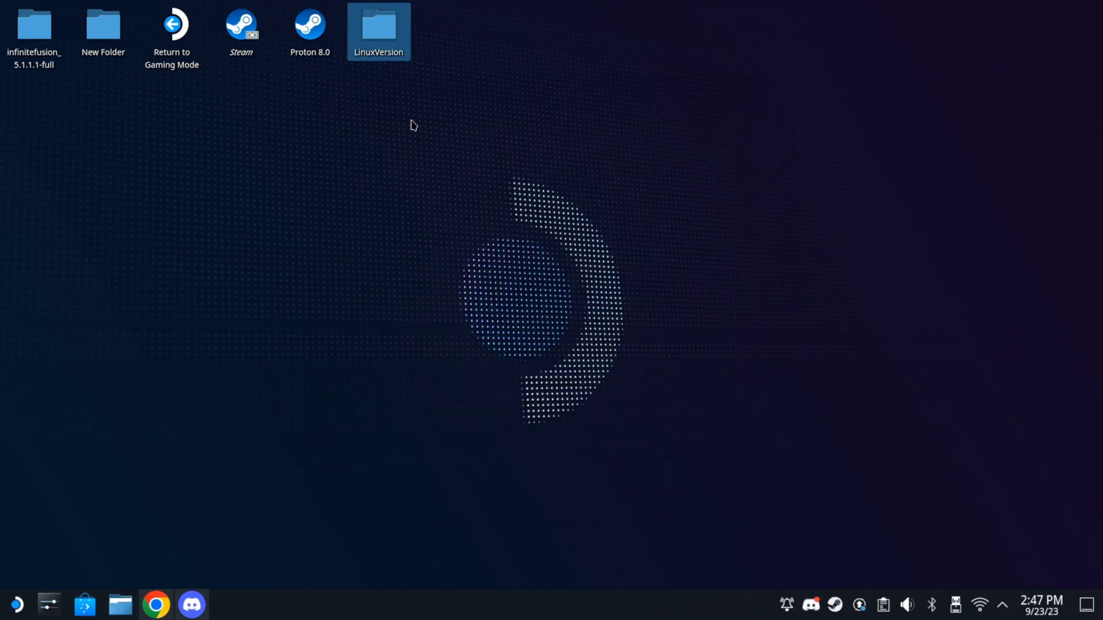
double_click(215, 24)
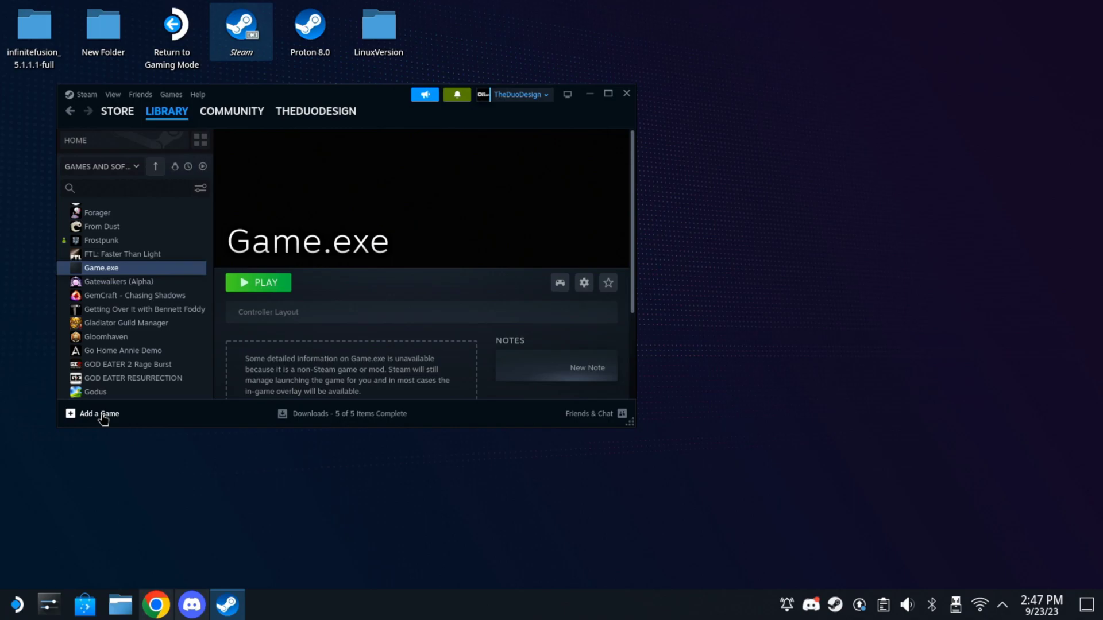
left_click(103, 420)
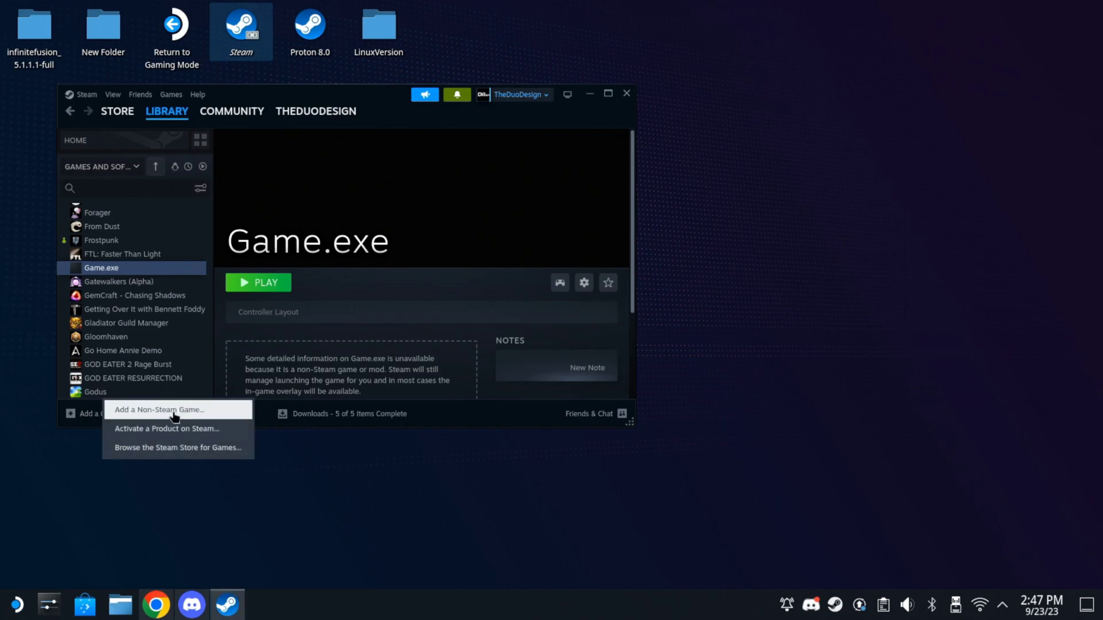
left_click(174, 411)
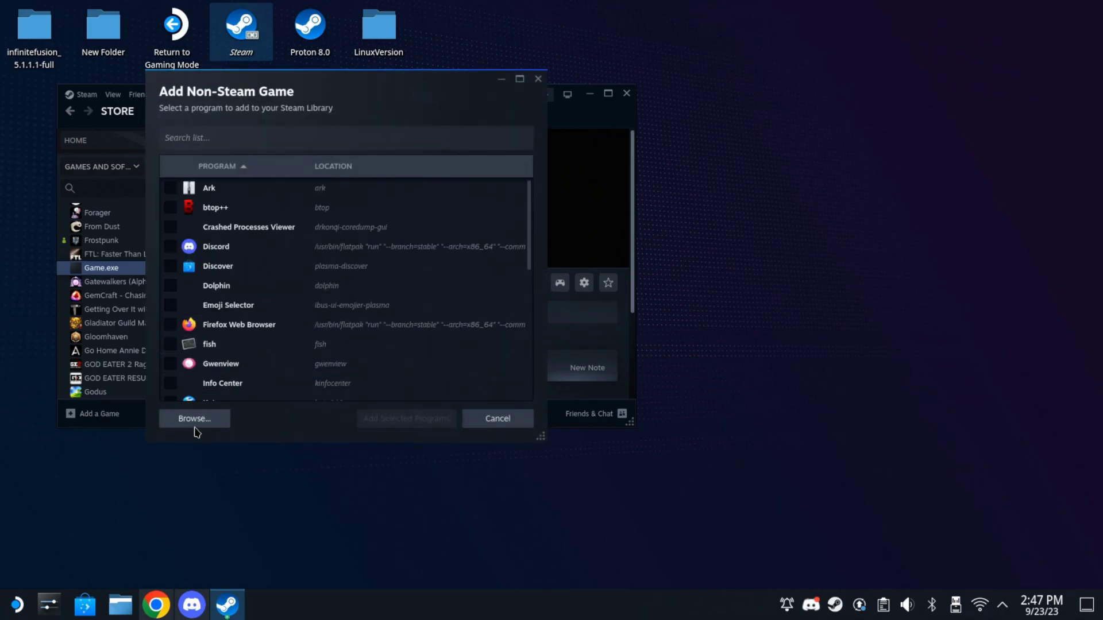
left_click(194, 422)
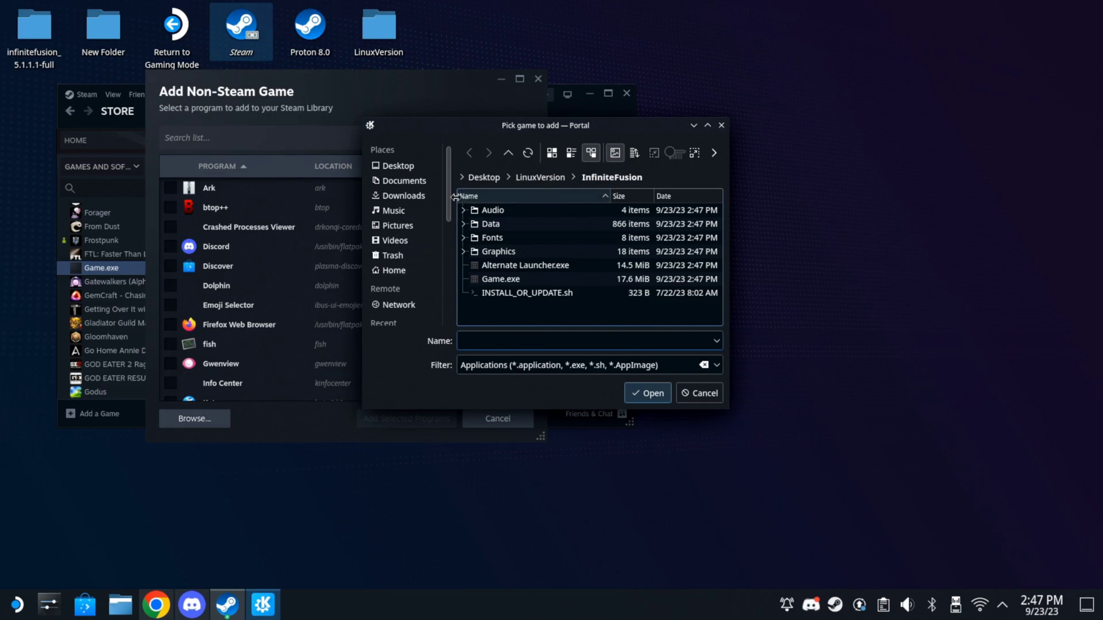
left_click(412, 167)
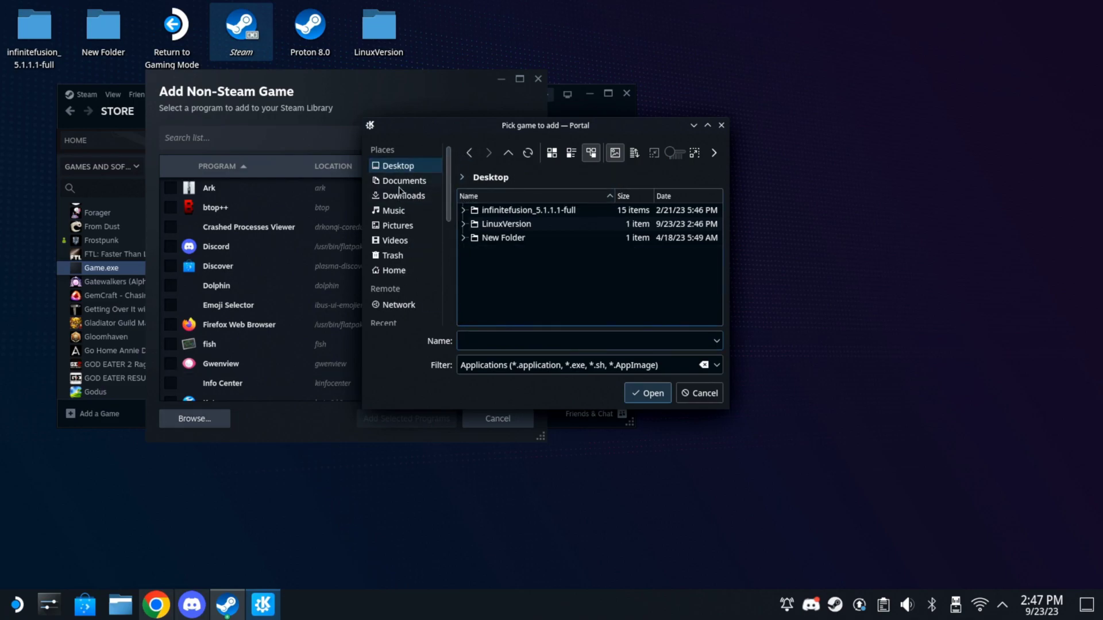
double_click(522, 224)
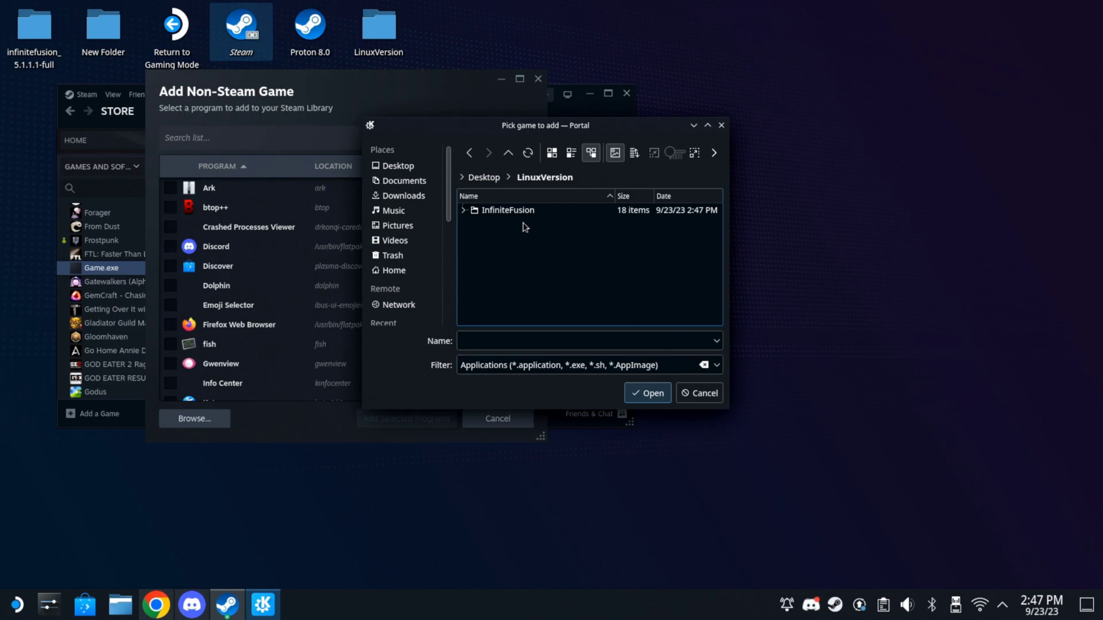
double_click(519, 214)
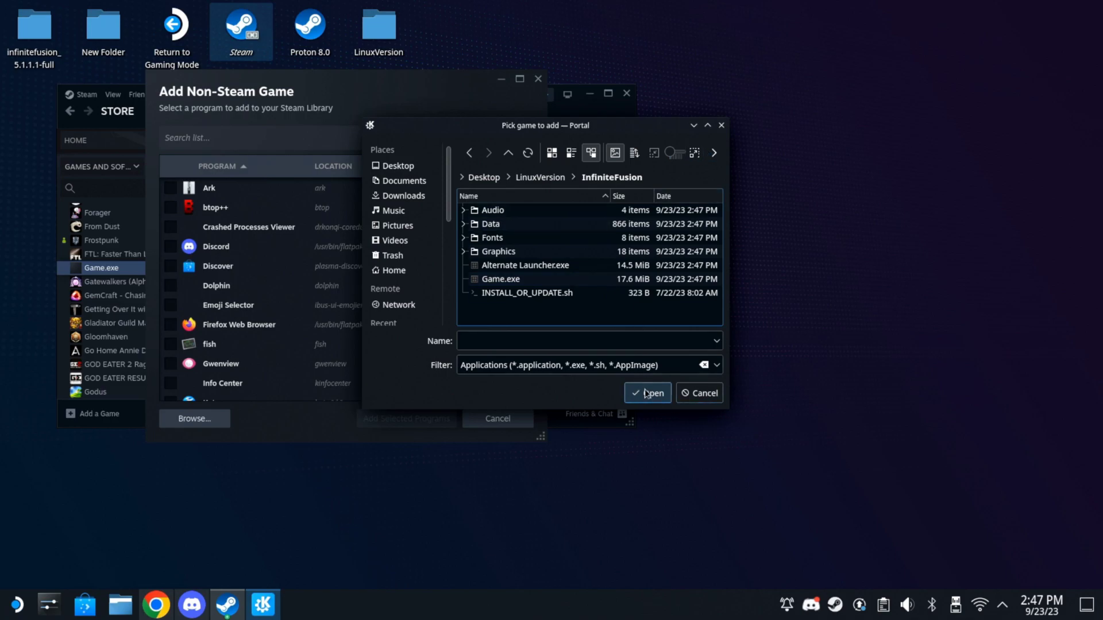
left_click(720, 126)
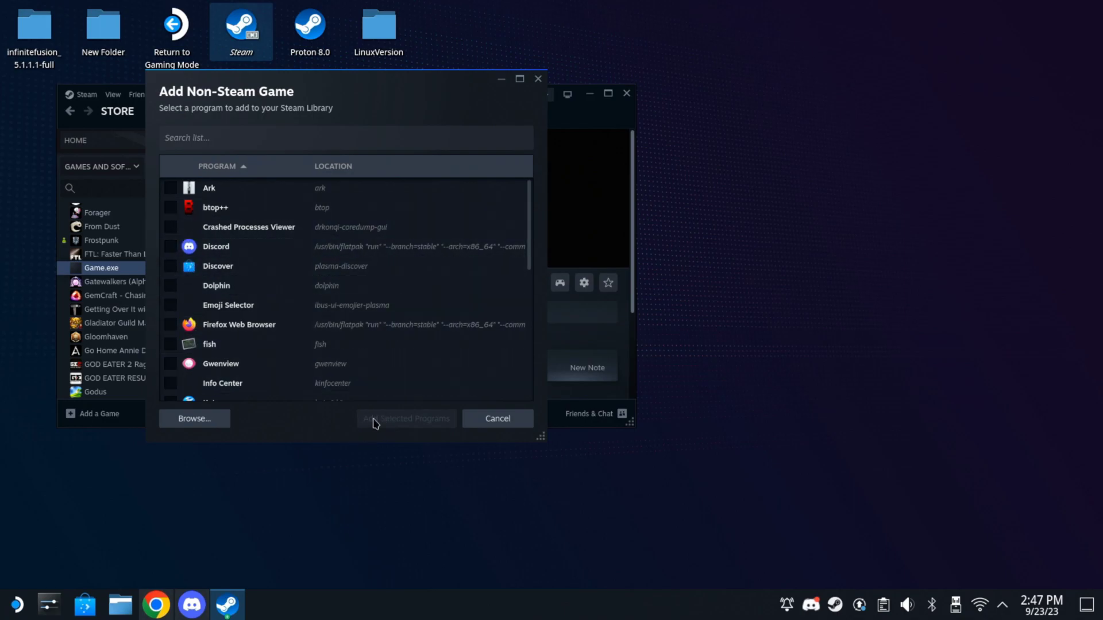
left_click(490, 424)
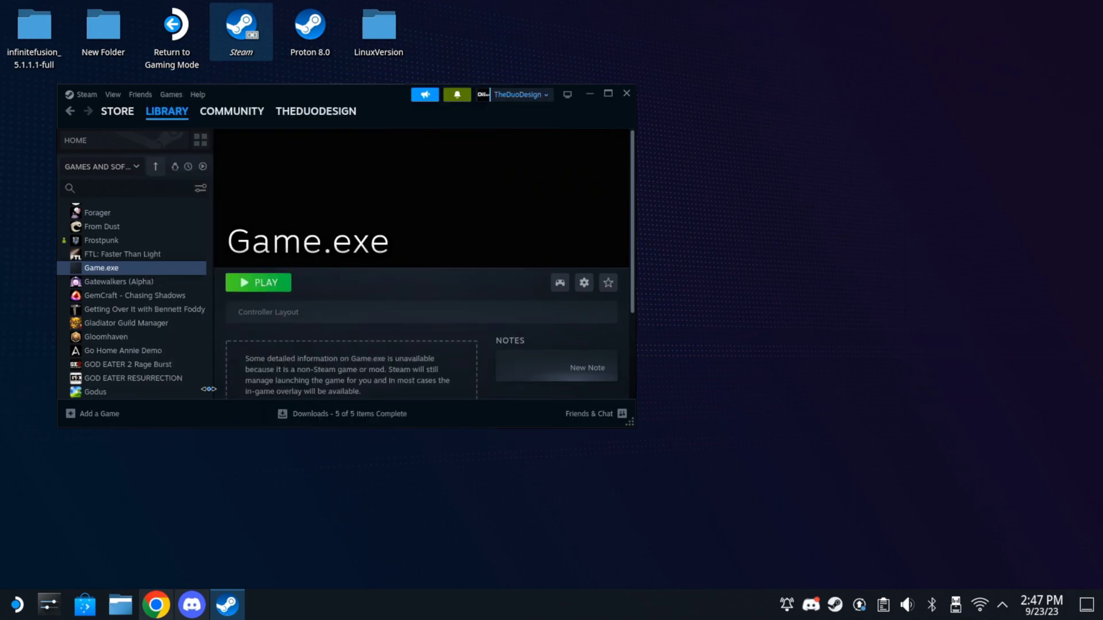
In Game.exe's Steam properties, force the Proton 8.0-3 compatibility tool
right_click(134, 273)
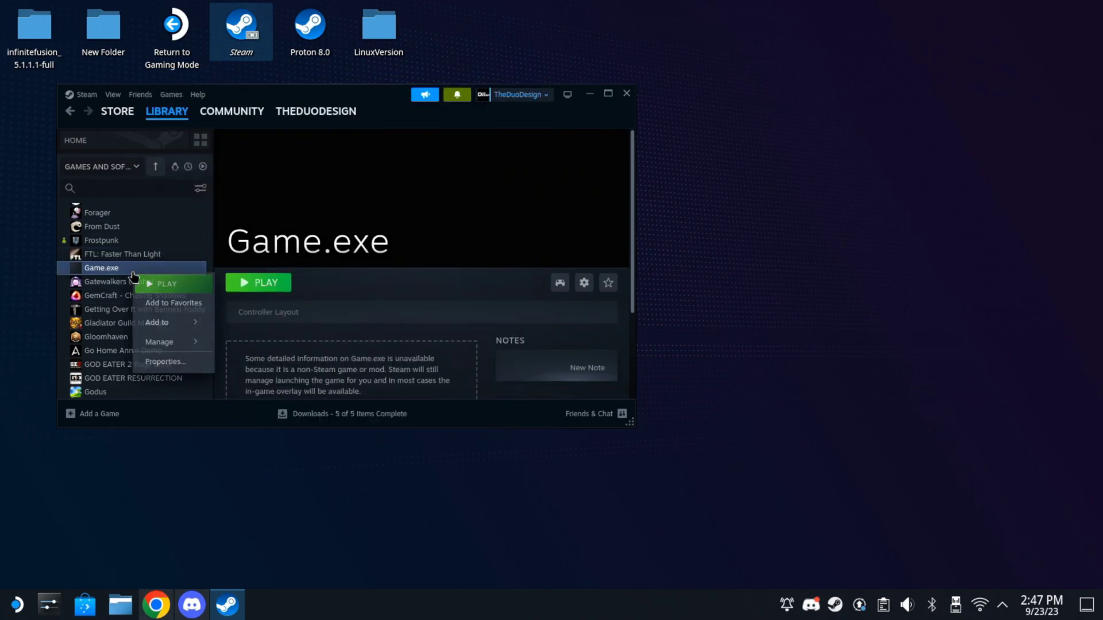
left_click(184, 367)
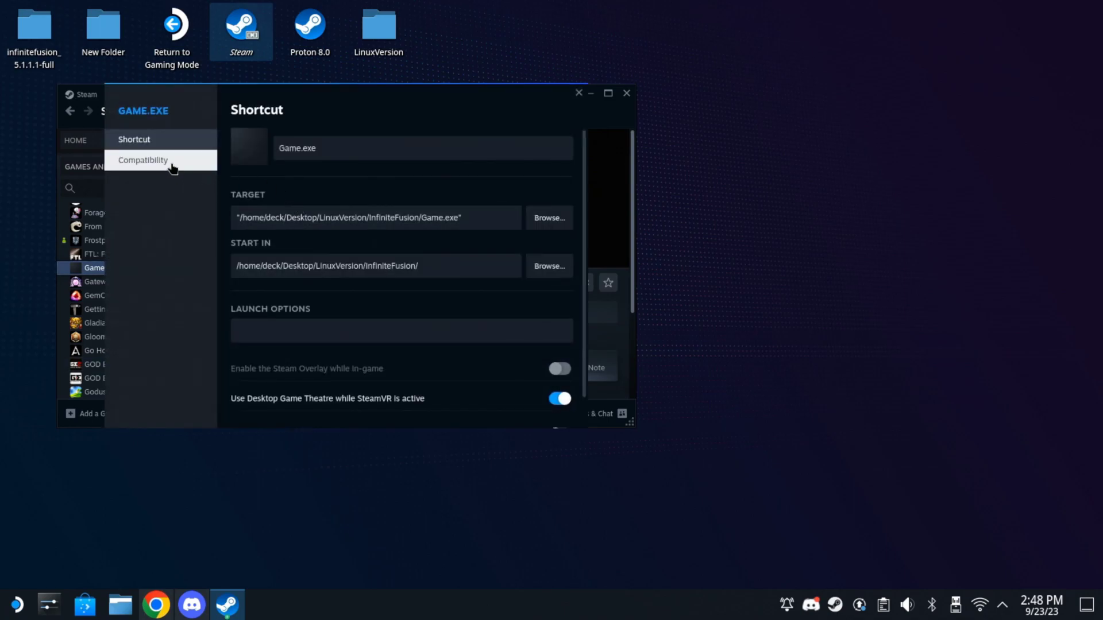
left_click(172, 165)
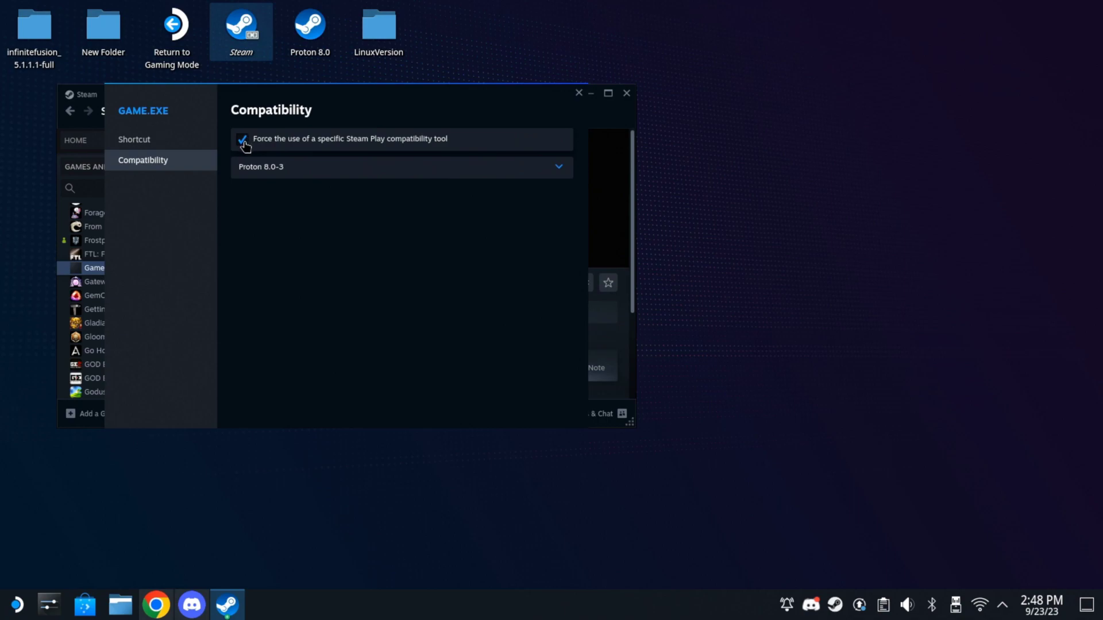
left_click(274, 171)
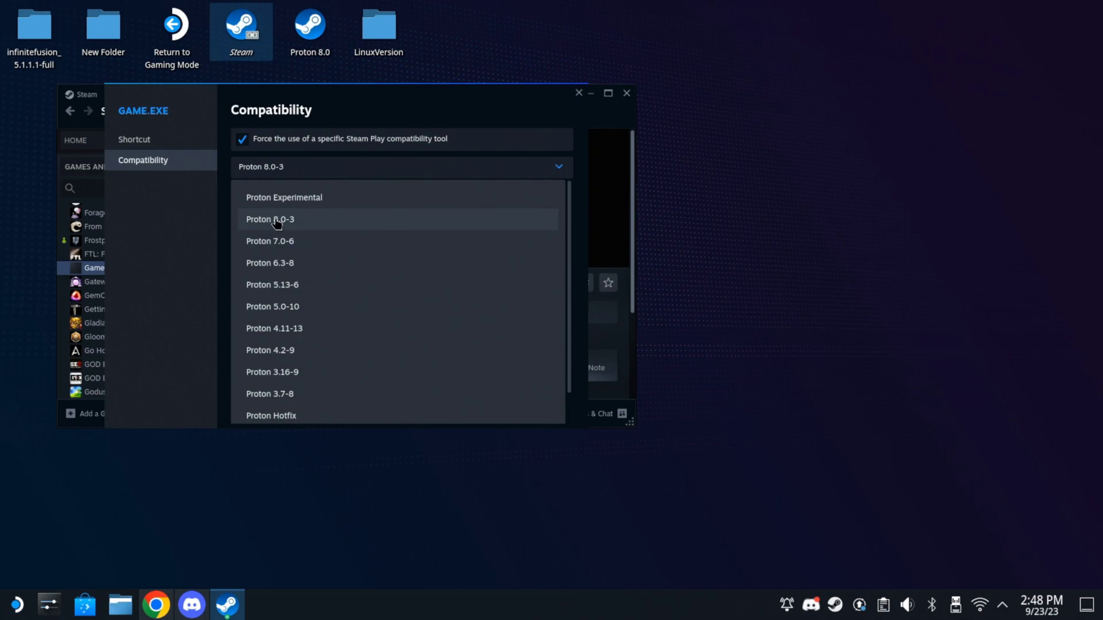
scroll(278, 230, "down", 1)
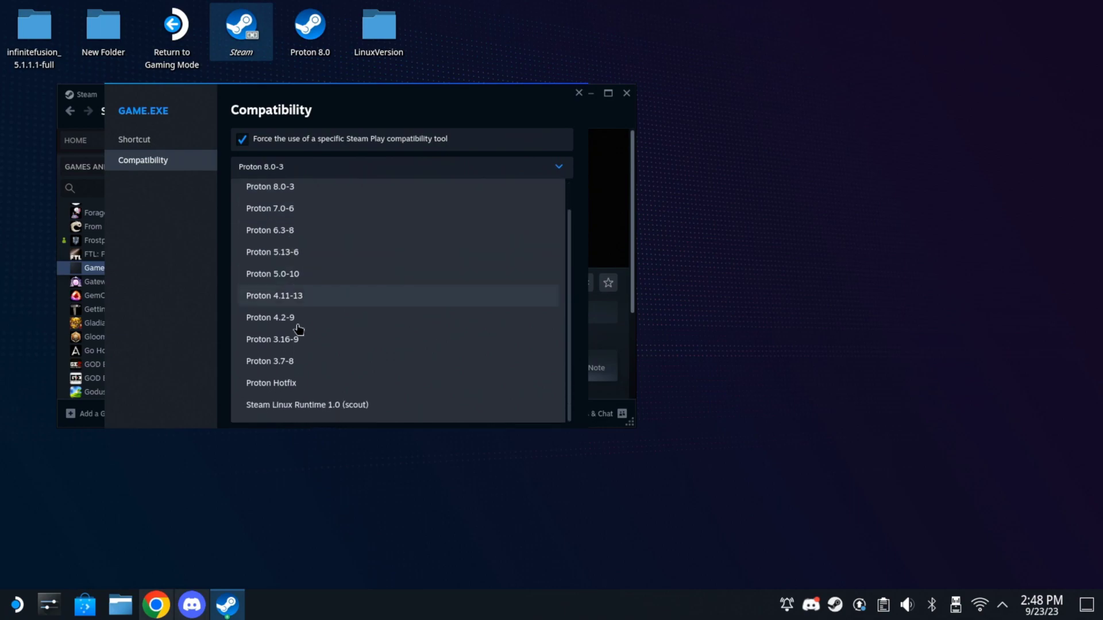
scroll(305, 320, "up", 1)
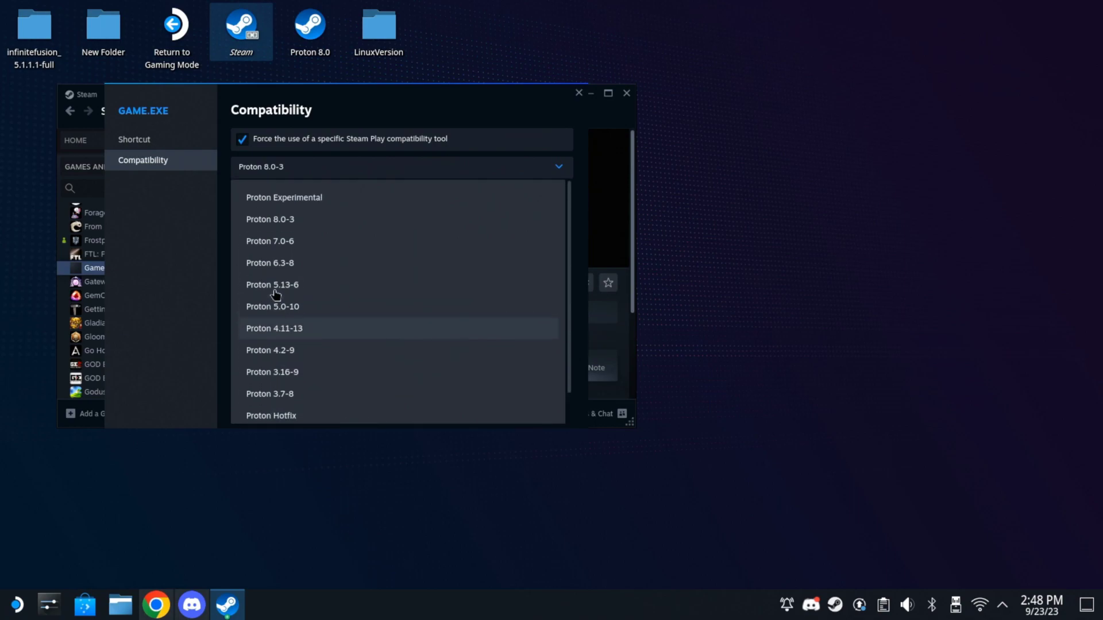
left_click(287, 228)
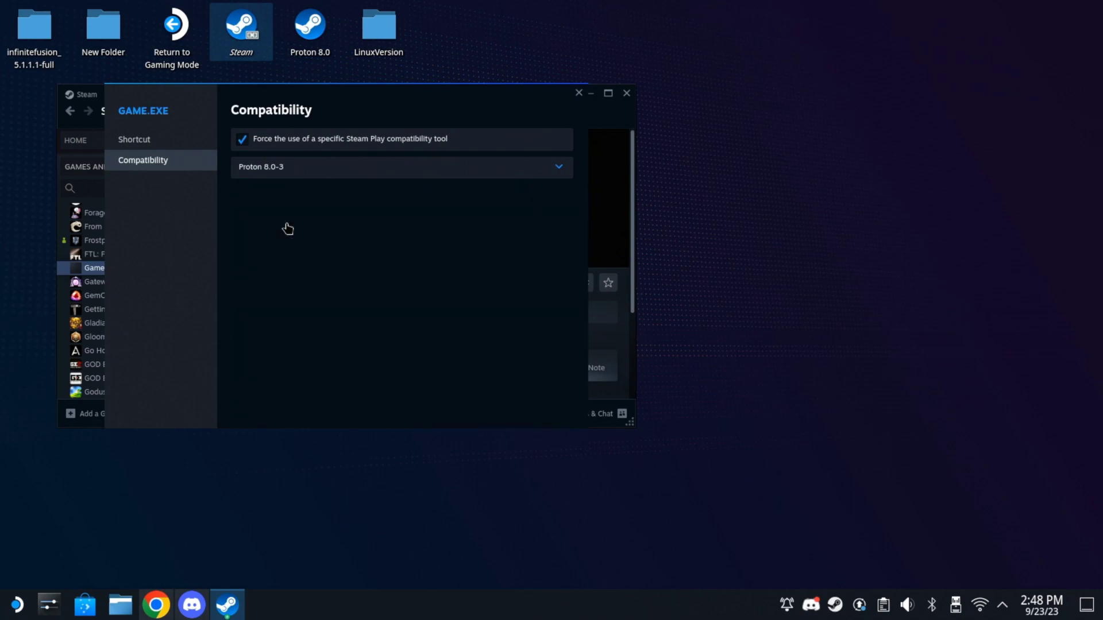
Close the properties and play Game.exe to reach its New Game menu
left_click(578, 93)
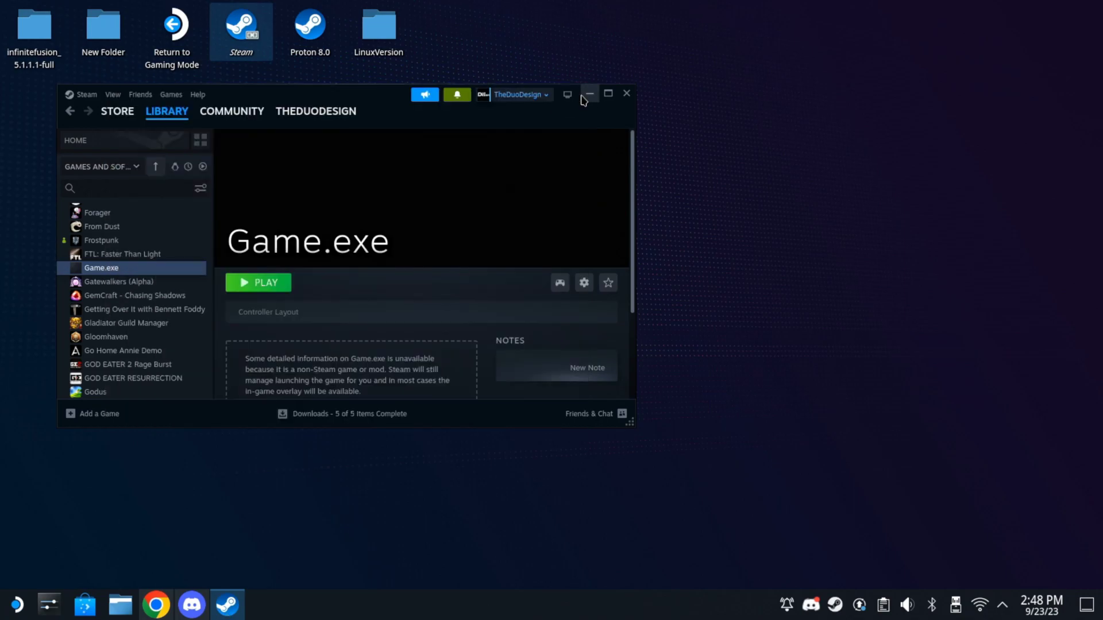
left_click(259, 284)
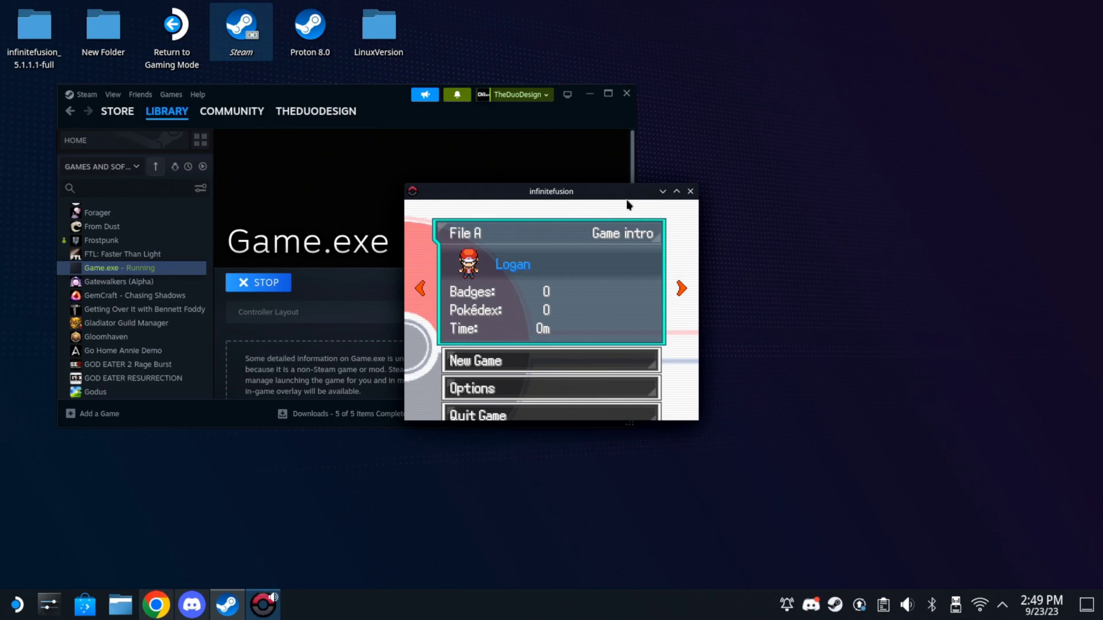
Close the game and search Dolphin's root filesystem (/) for 'file a', finding four File A.rxdata files
left_click(690, 192)
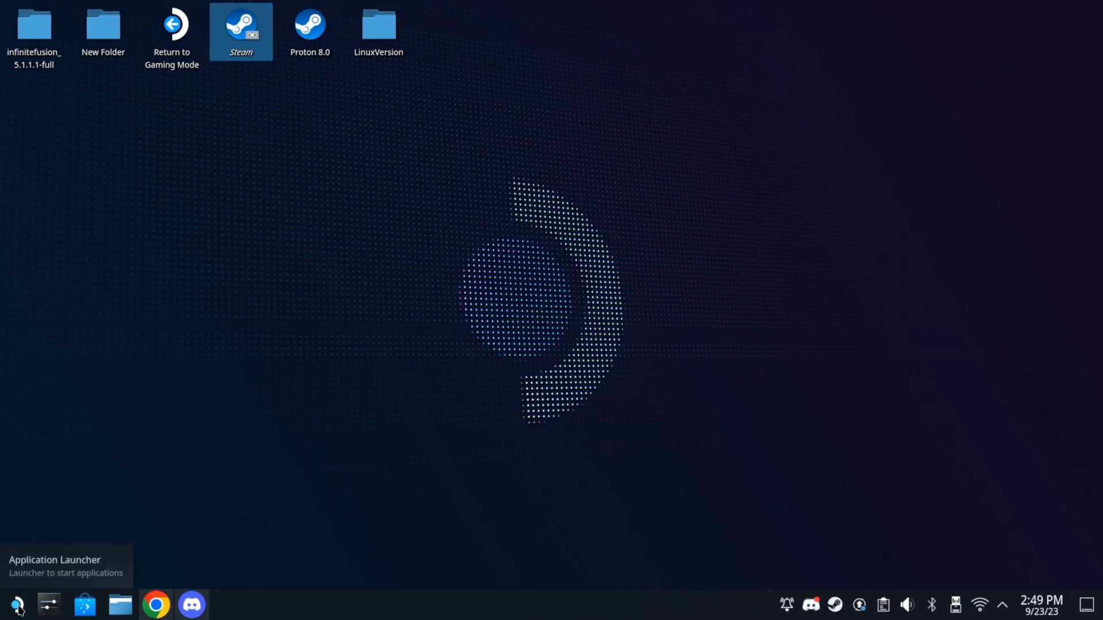
left_click(121, 605)
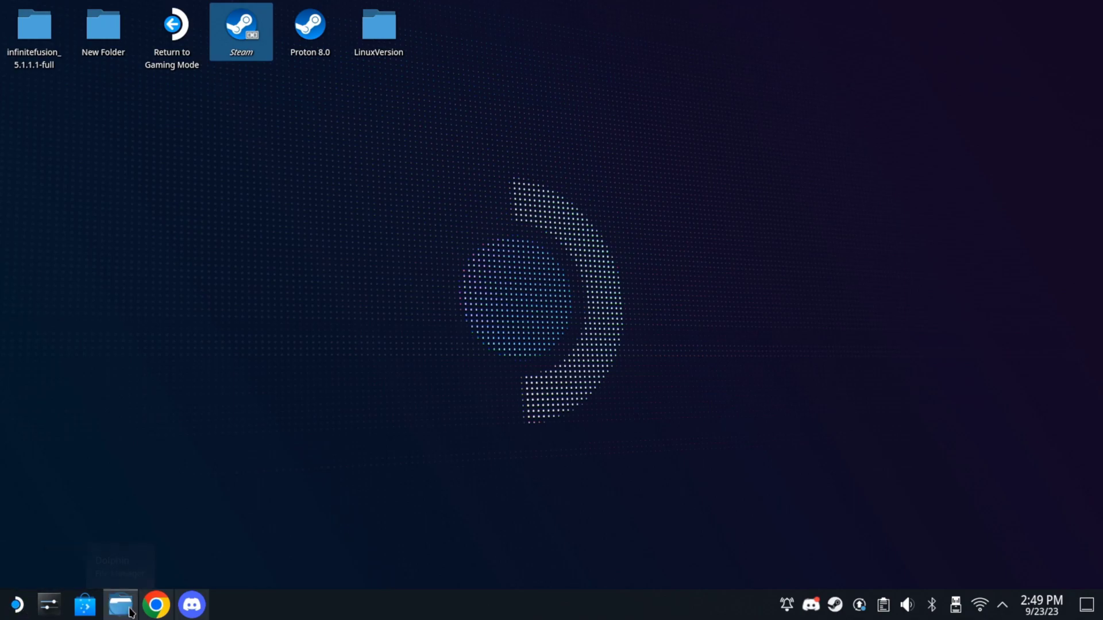
scroll(433, 397, "down", 2)
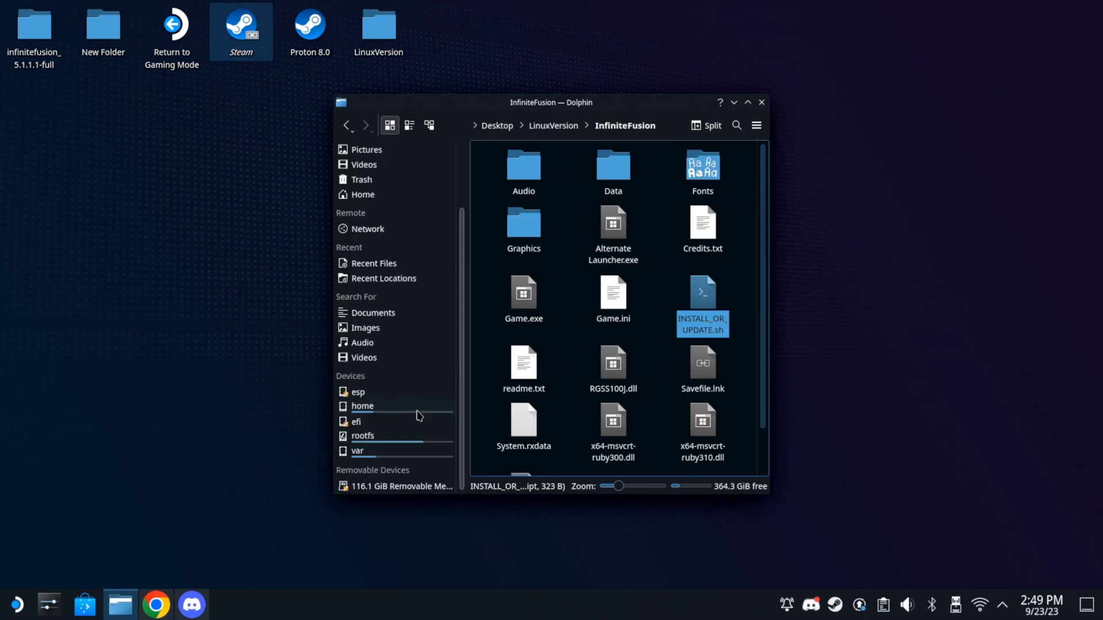
left_click(367, 440)
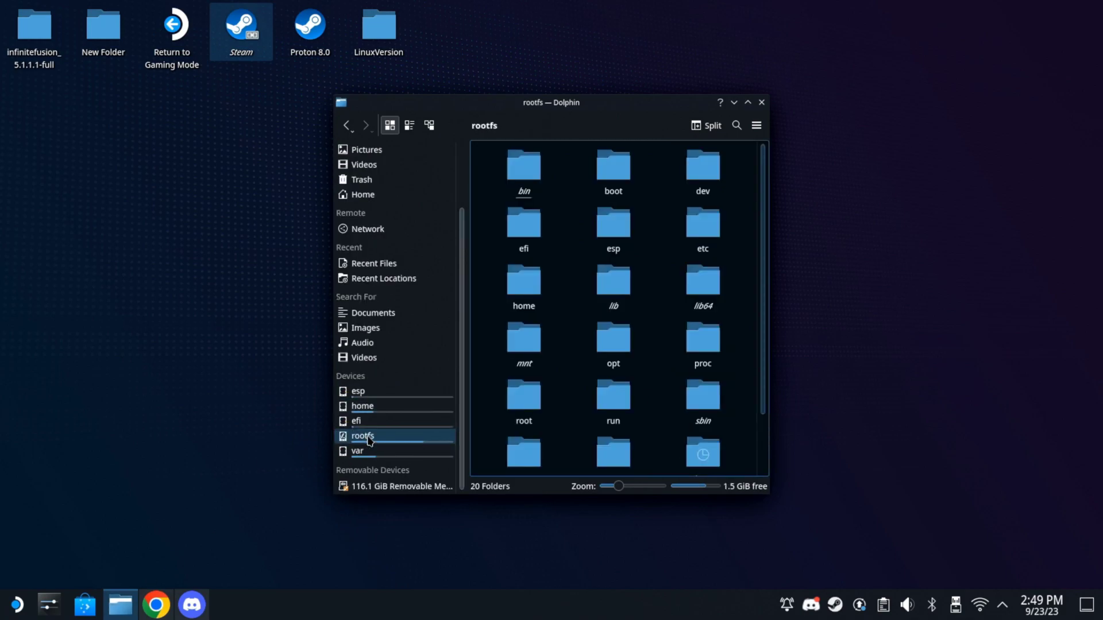
left_click(737, 126)
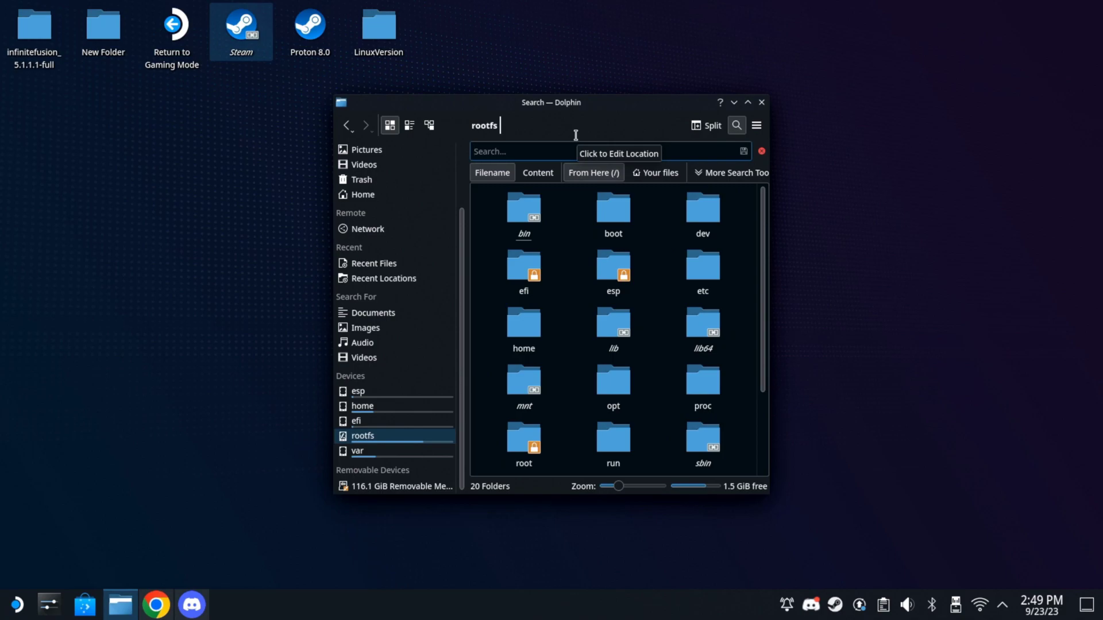
type("file a")
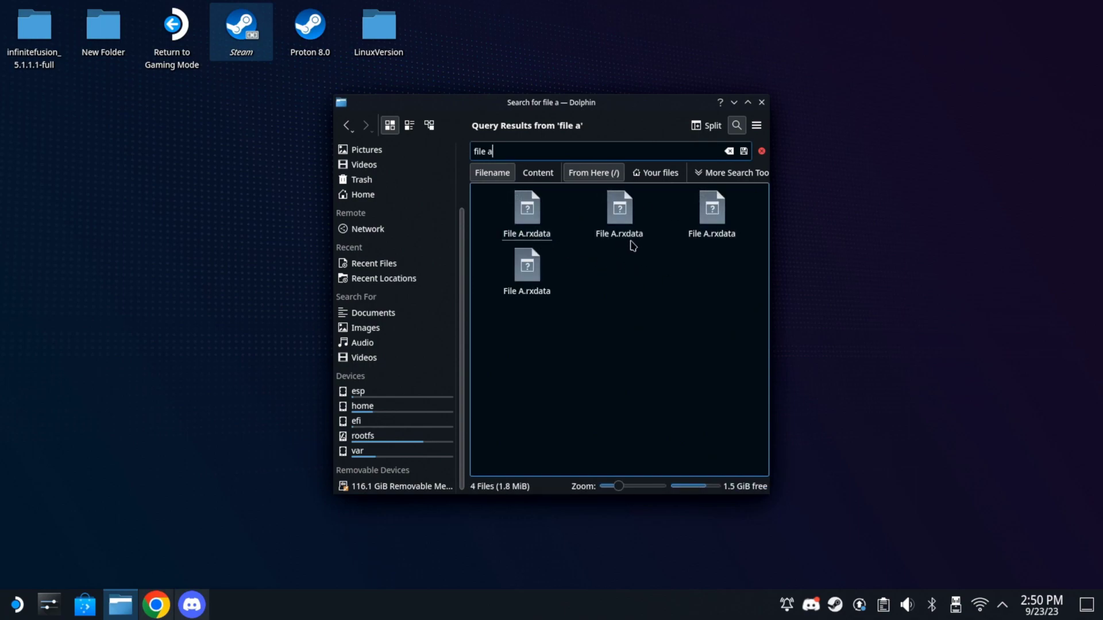
Check the properties of the first File A.rxdata search result
left_click(533, 229)
right_click(535, 211)
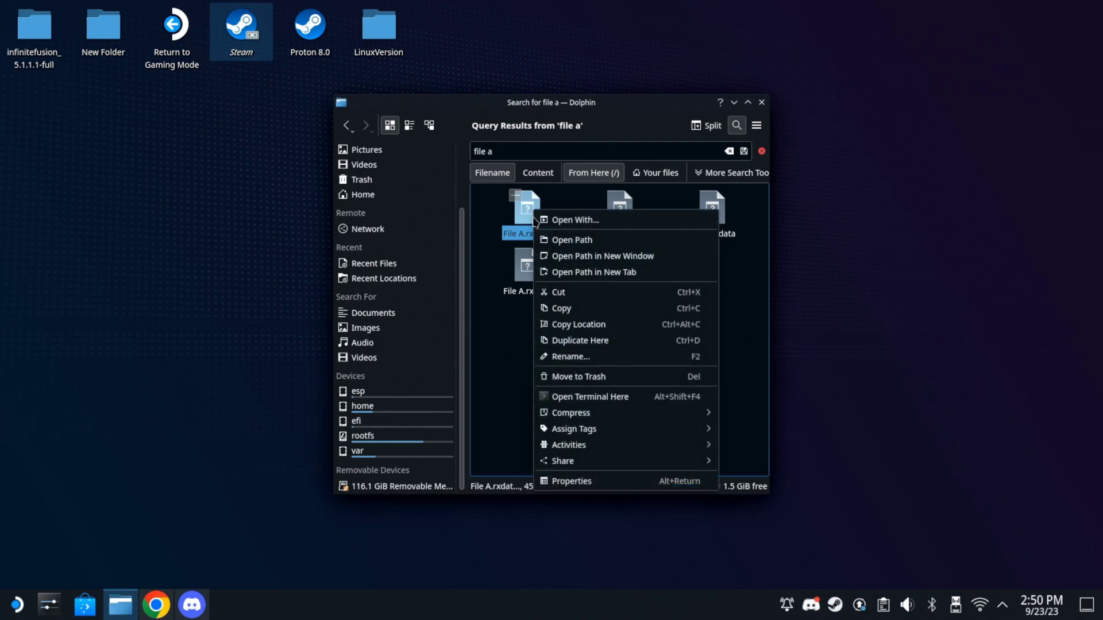
left_click(572, 481)
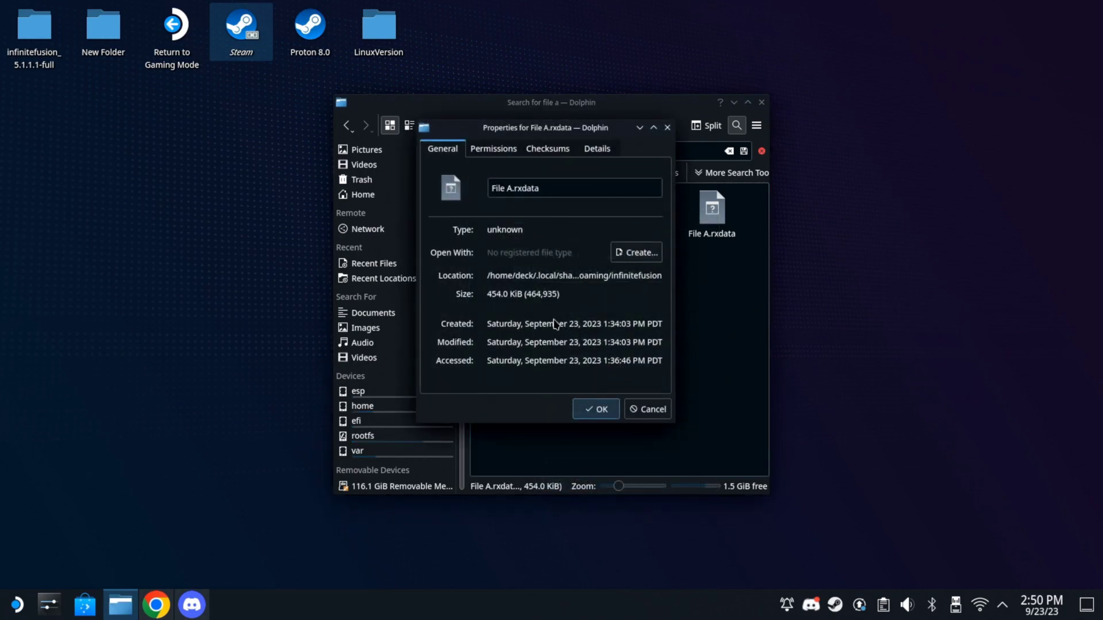
left_click(667, 127)
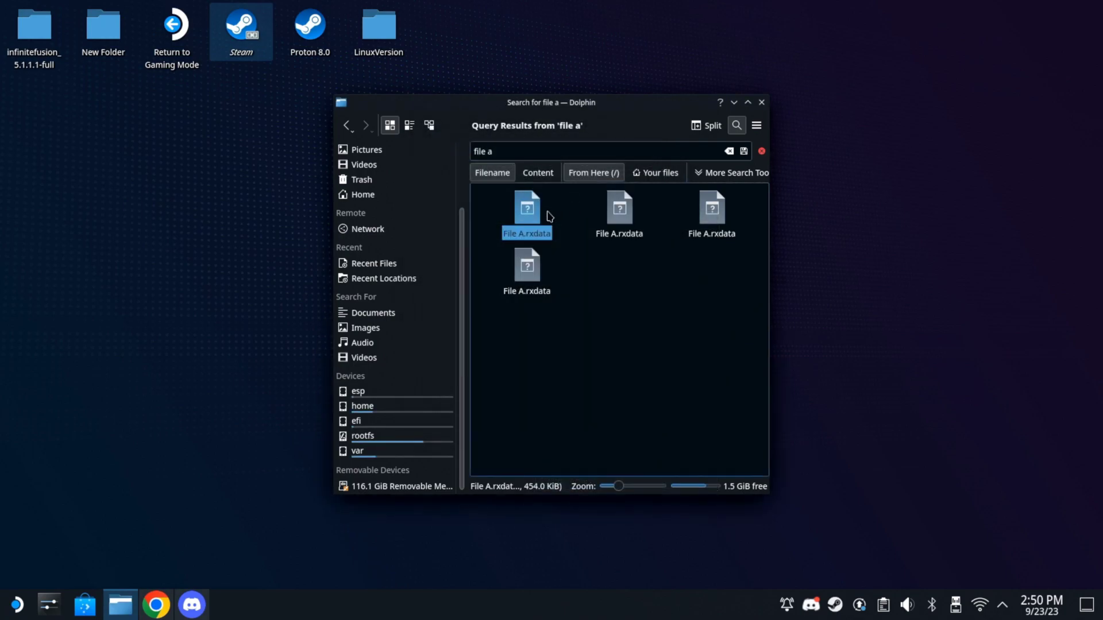
right_click(531, 217)
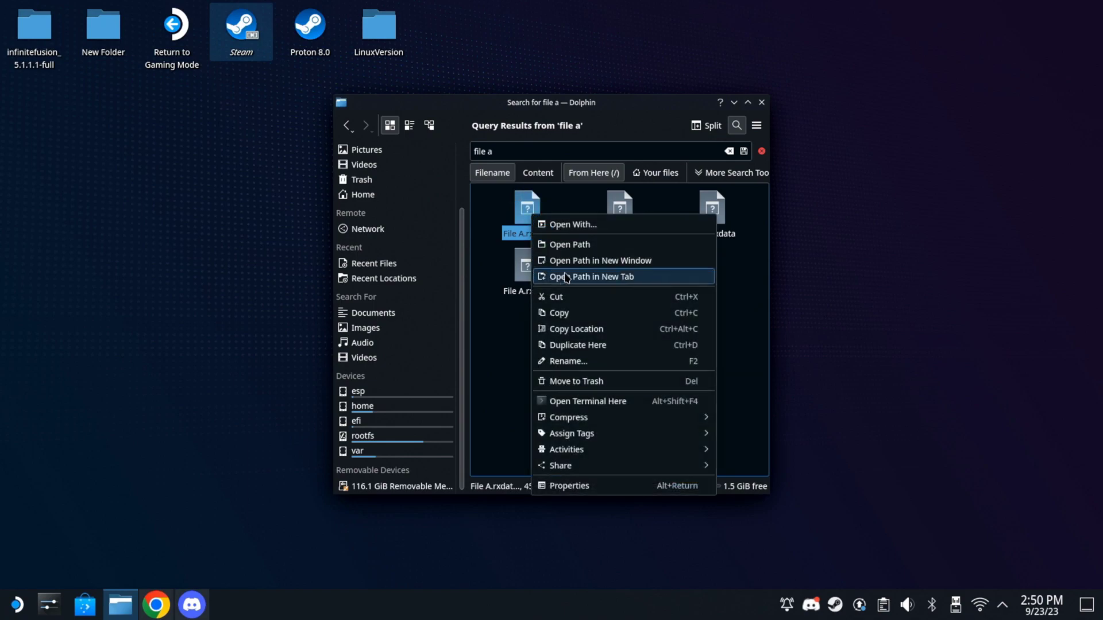
left_click(518, 216)
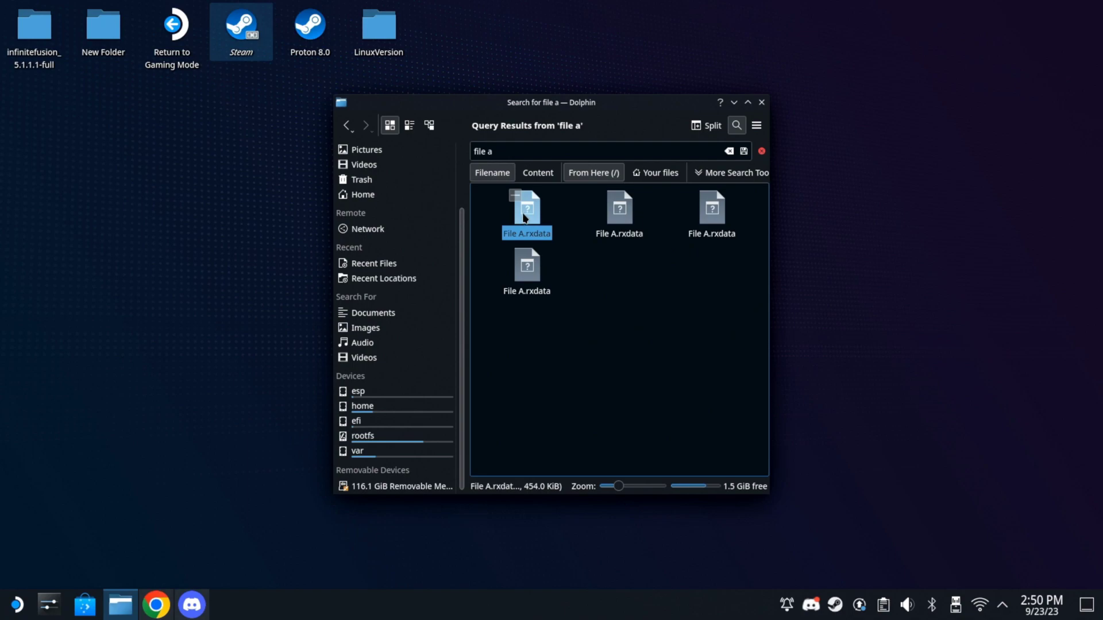
Open the Proton prefix's AppData/Roaming/infinitefusion save folder and maximize Dolphin
right_click(522, 217)
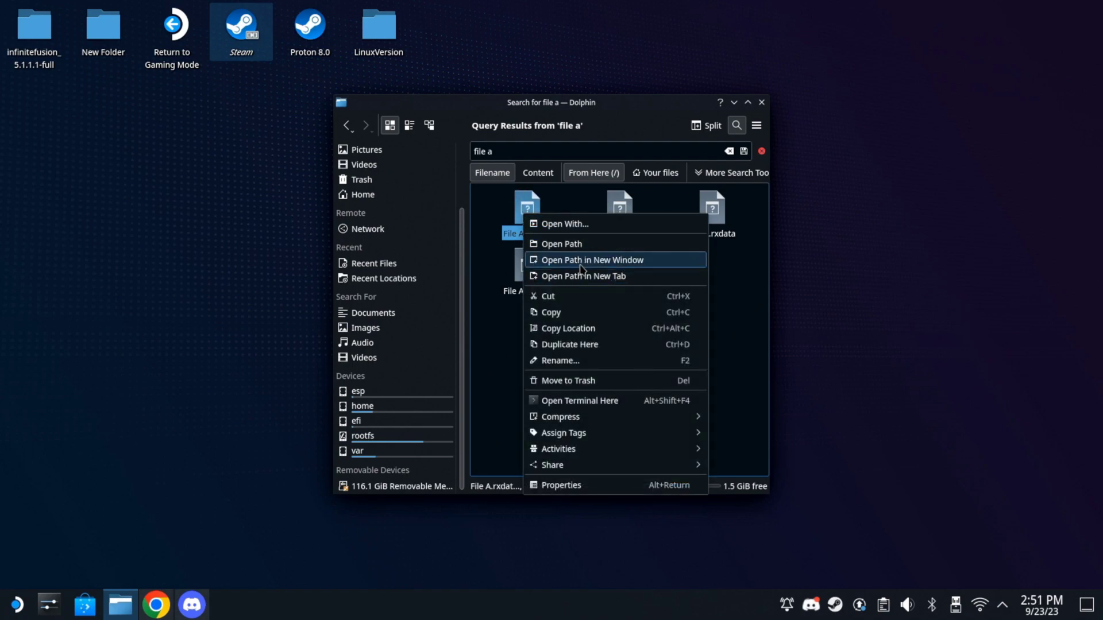
left_click(577, 244)
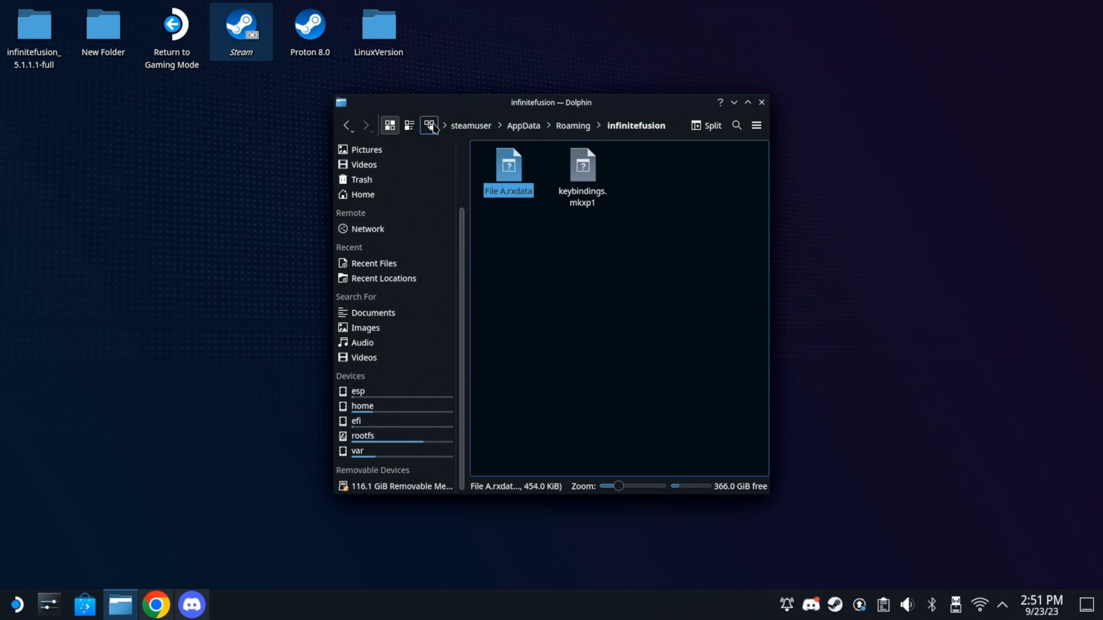
left_click_drag(704, 111, 753, 168)
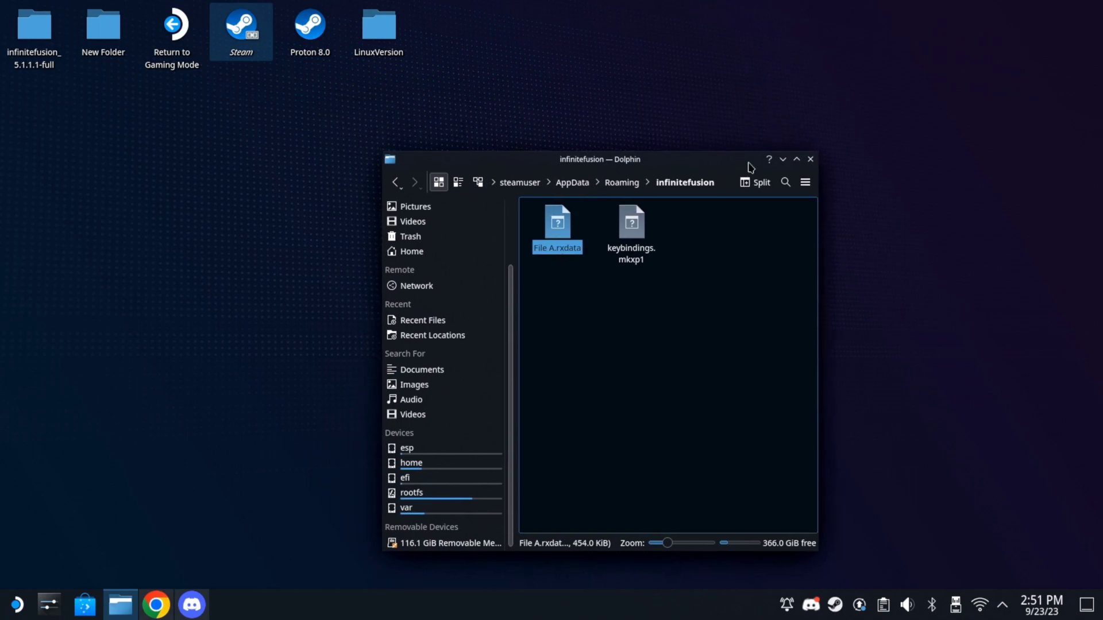
left_click(796, 161)
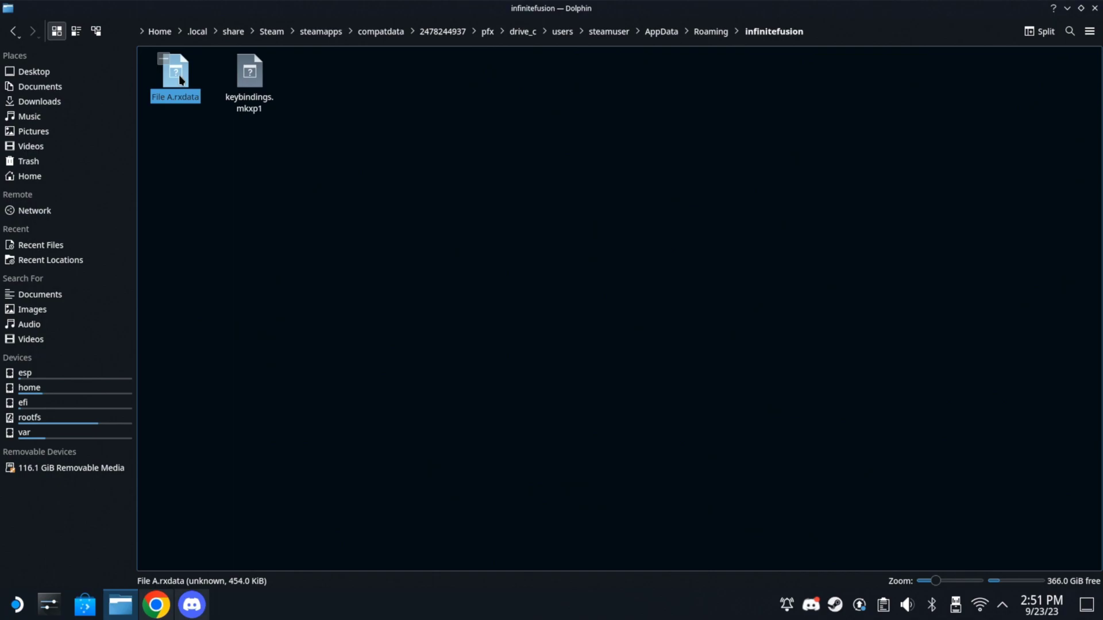
left_click(174, 97)
right_click(169, 105)
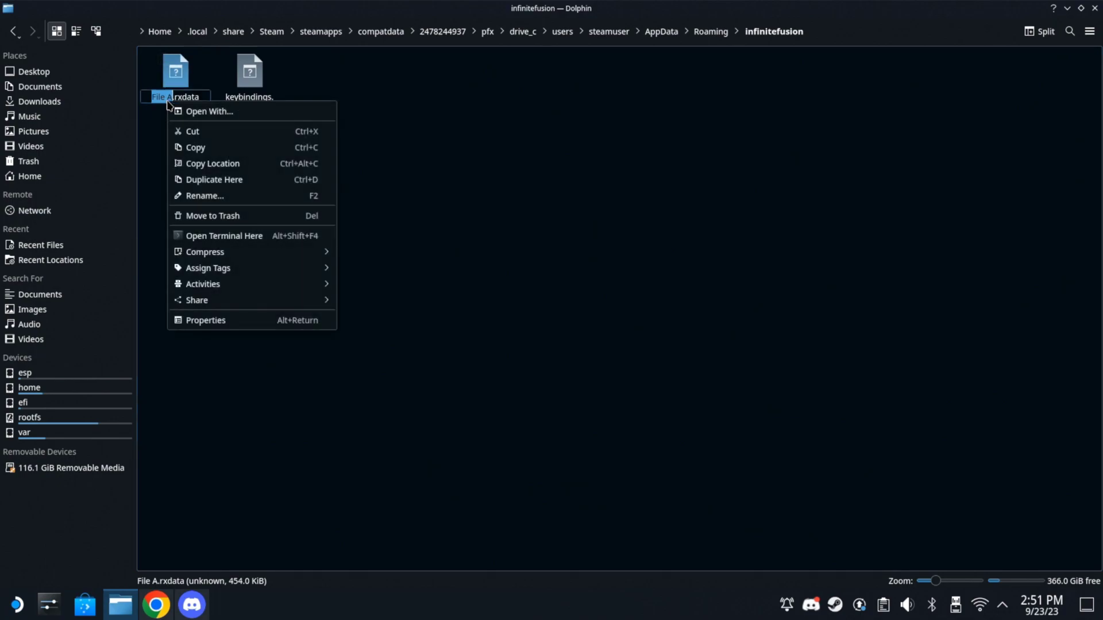
key("Down")
key("Return")
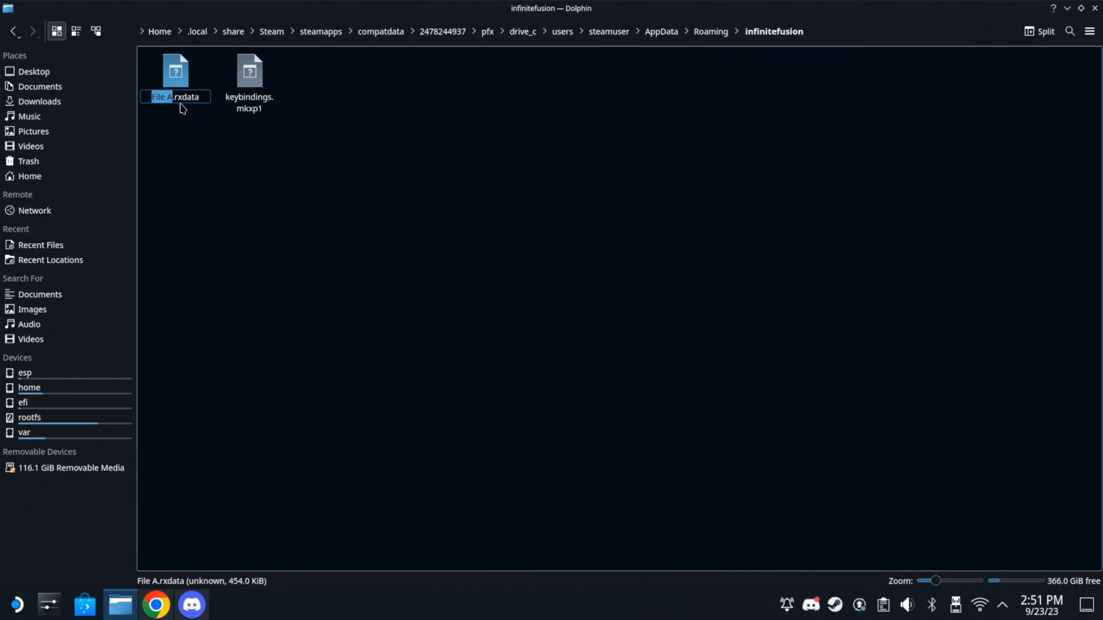
left_click(168, 97)
key("BackSpace")
type("_")
key("BackSpace")
left_click(179, 128)
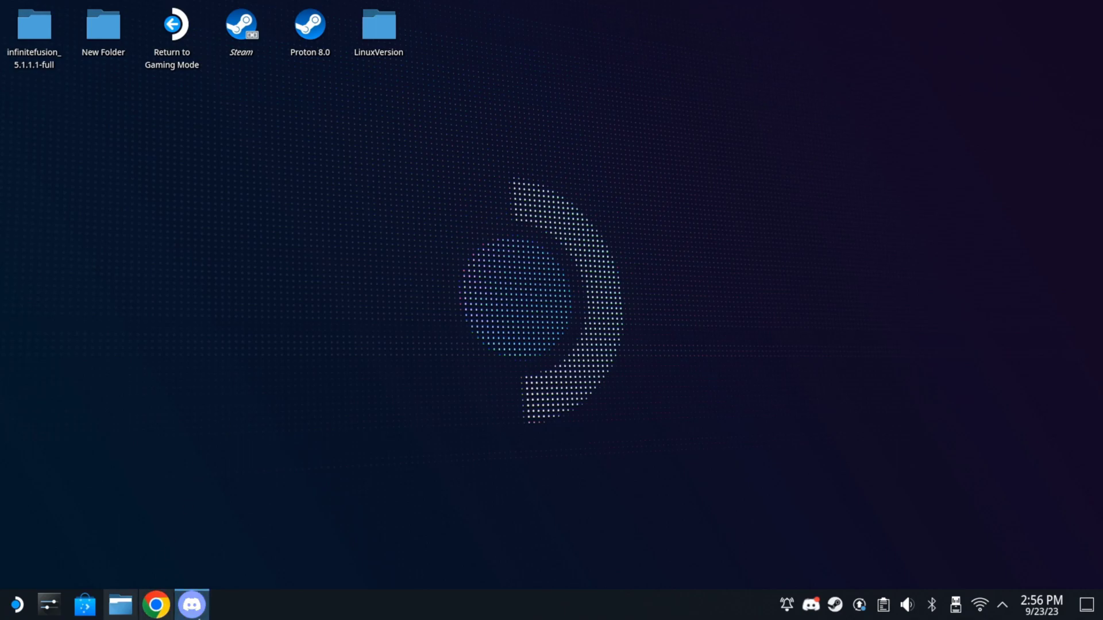
Scroll Discord's #downloads channel to the July sprite pack post, then close Discord
left_click(192, 604)
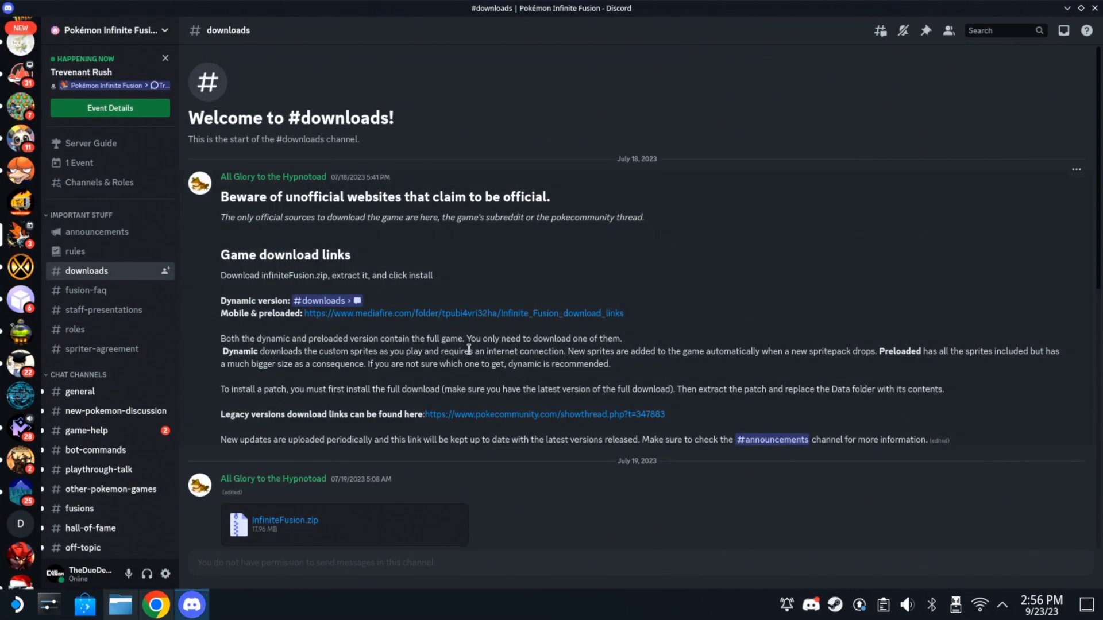
scroll(458, 367, "down", 5)
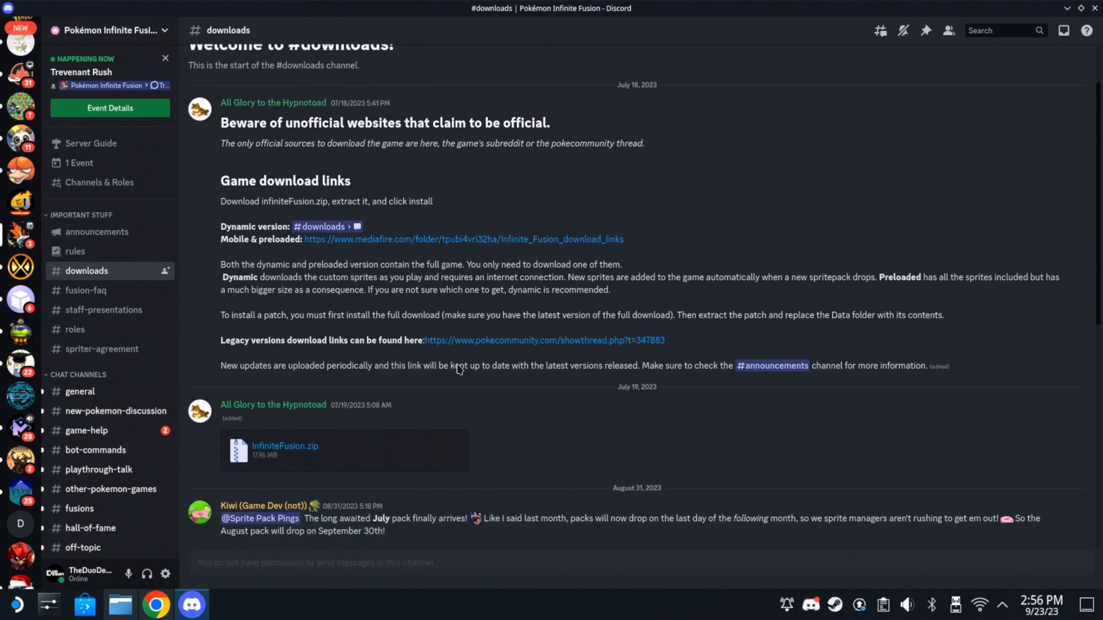
scroll(458, 368, "down", 4)
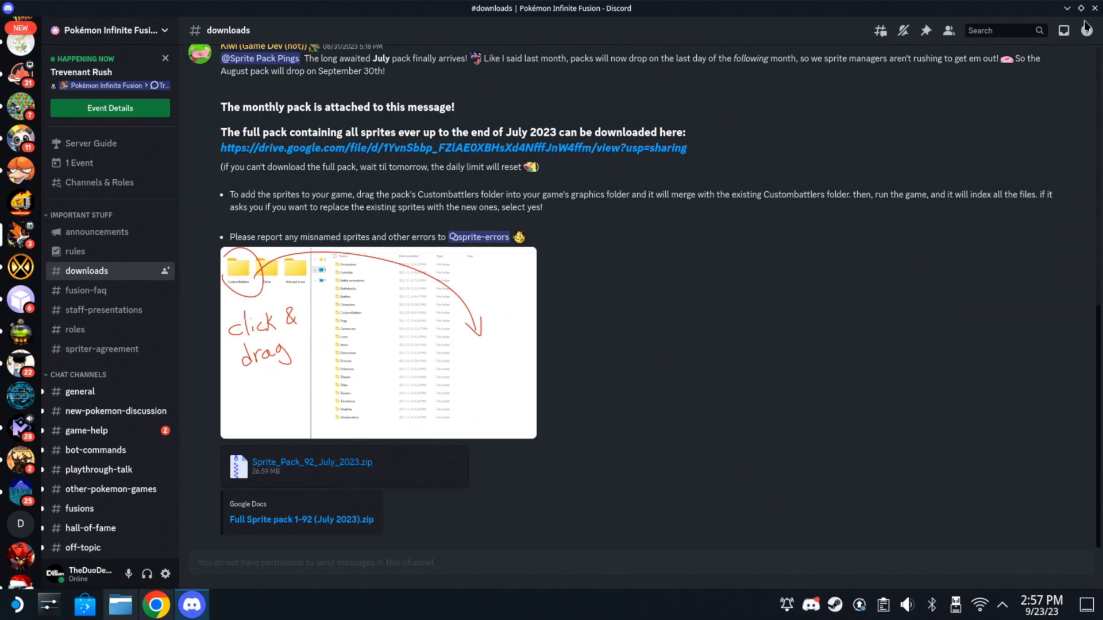
left_click(1094, 8)
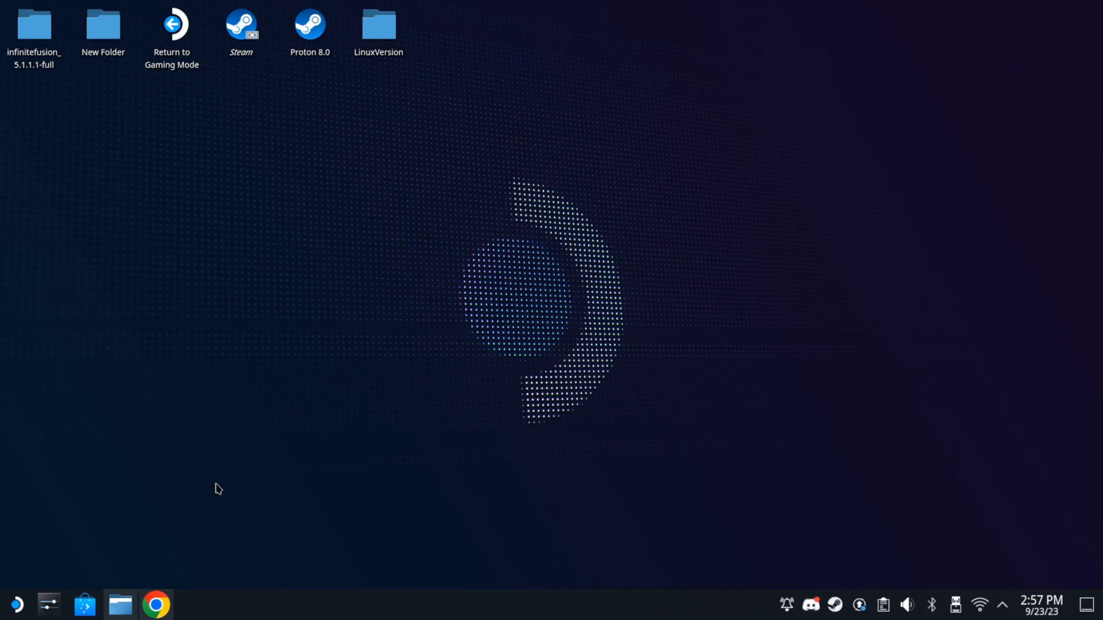
Open Sprite_Pack_92_July_2023.zip in Ark and move the Ark window to the left
left_click(120, 604)
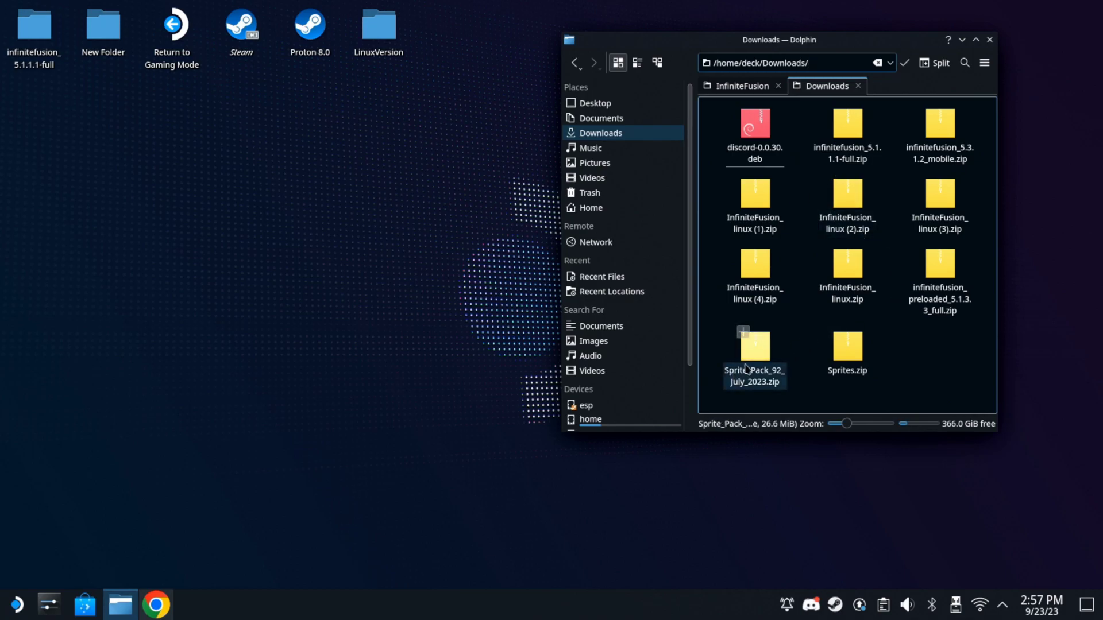
double_click(754, 350)
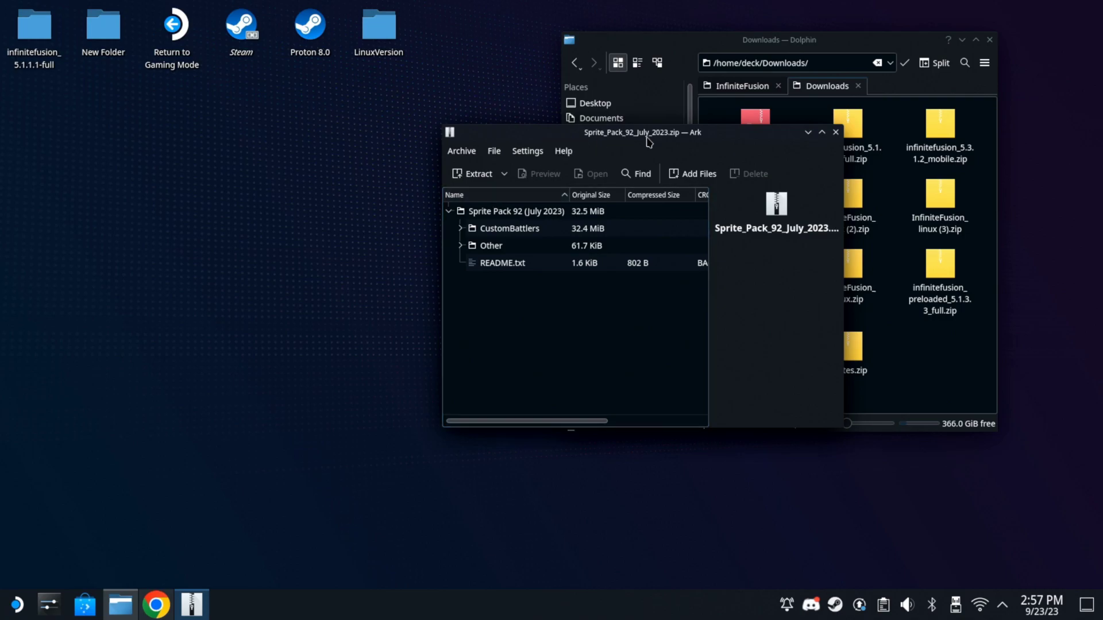
left_click_drag(645, 140, 248, 141)
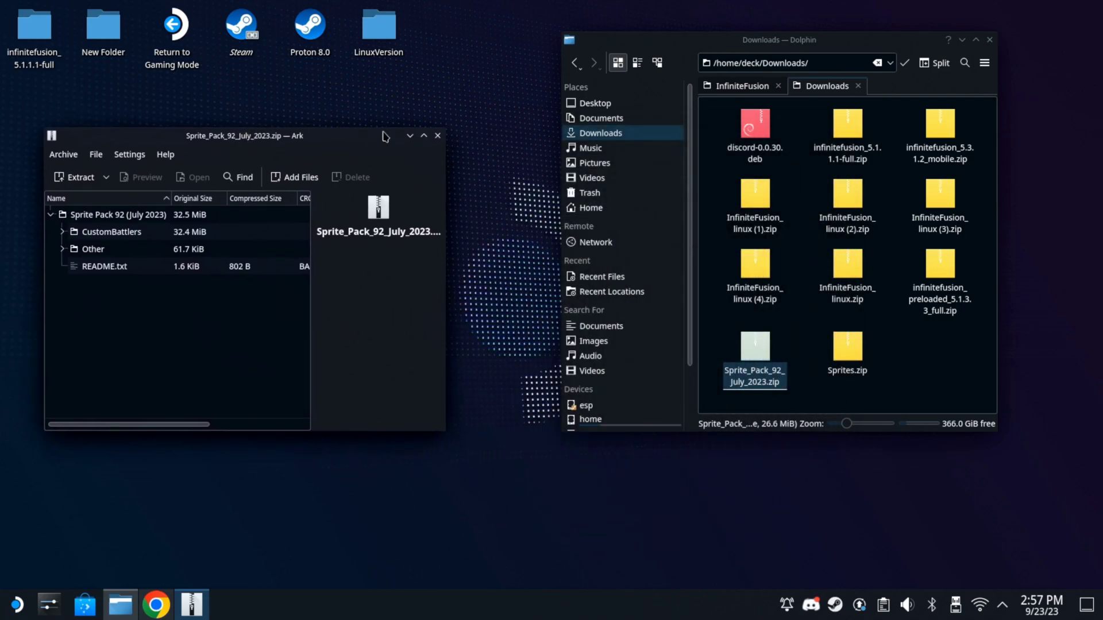
In Dolphin, go to the game's InfiniteFusion > Graphics > CustomBattlers folder
left_click(733, 95)
left_click(732, 87)
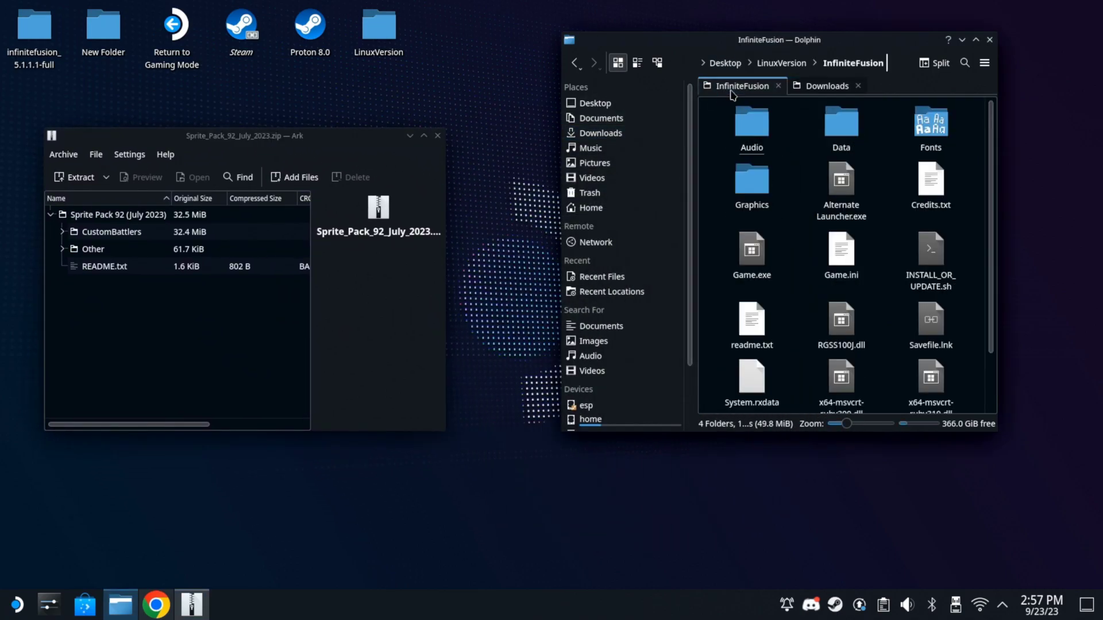
left_click(767, 209)
double_click(759, 190)
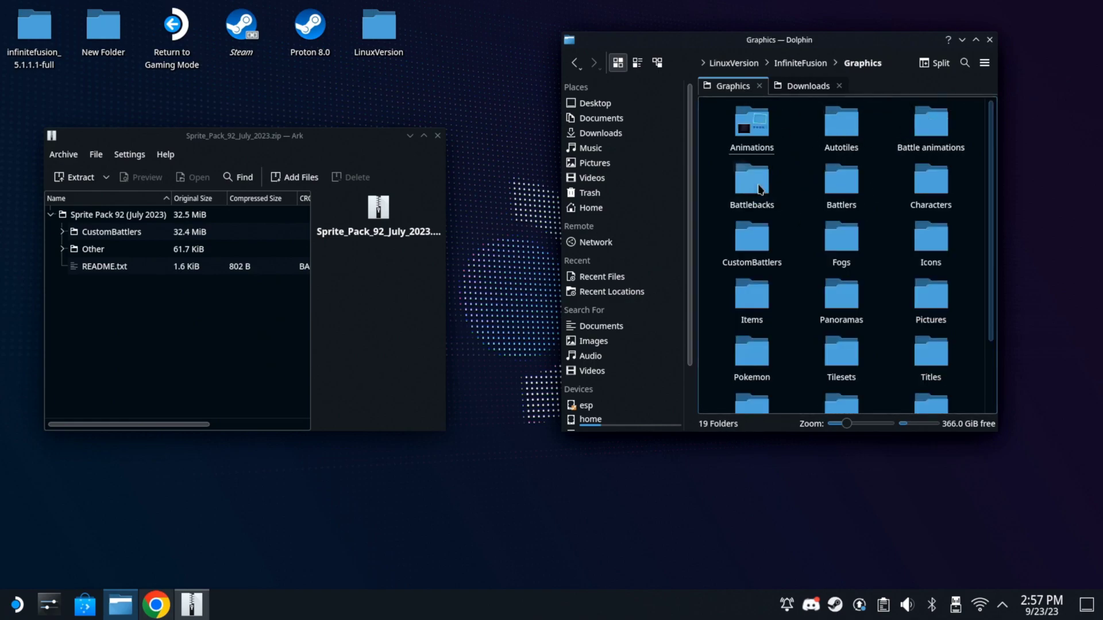
double_click(751, 239)
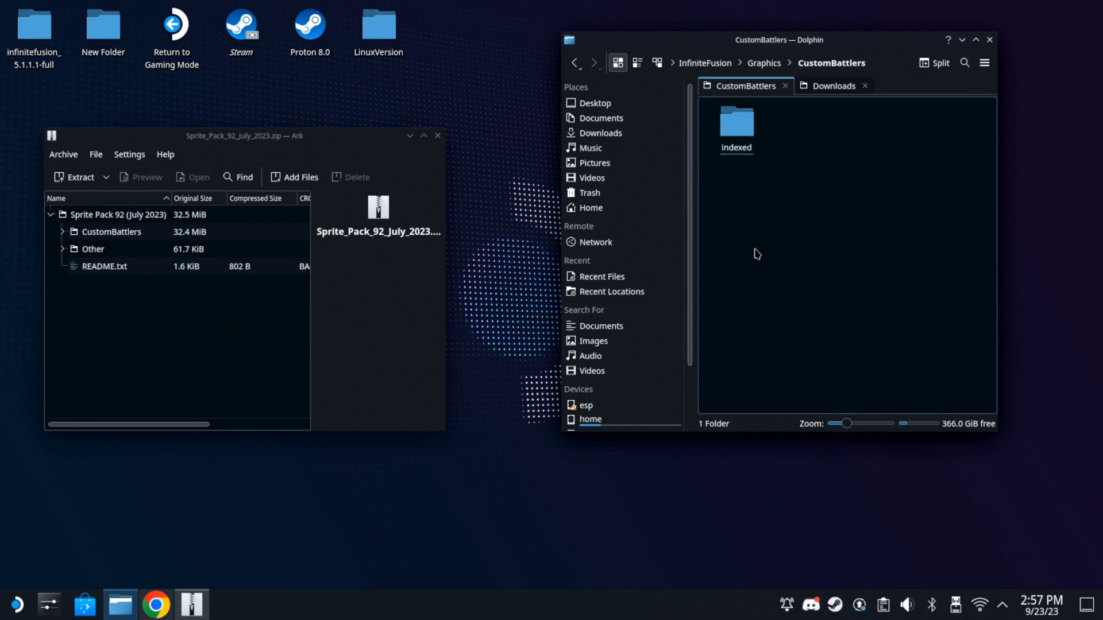
Extract the pack's sprites 1.119.png through 99.87.png into the game's CustomBattlers folder, then close Ark
left_click(62, 232)
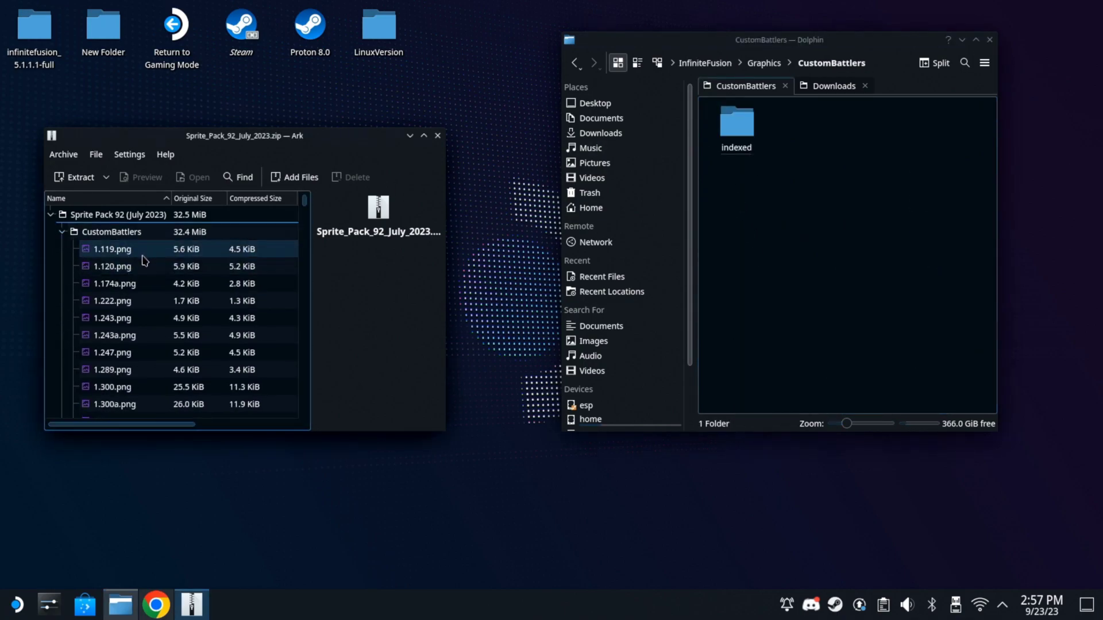
left_click(142, 257)
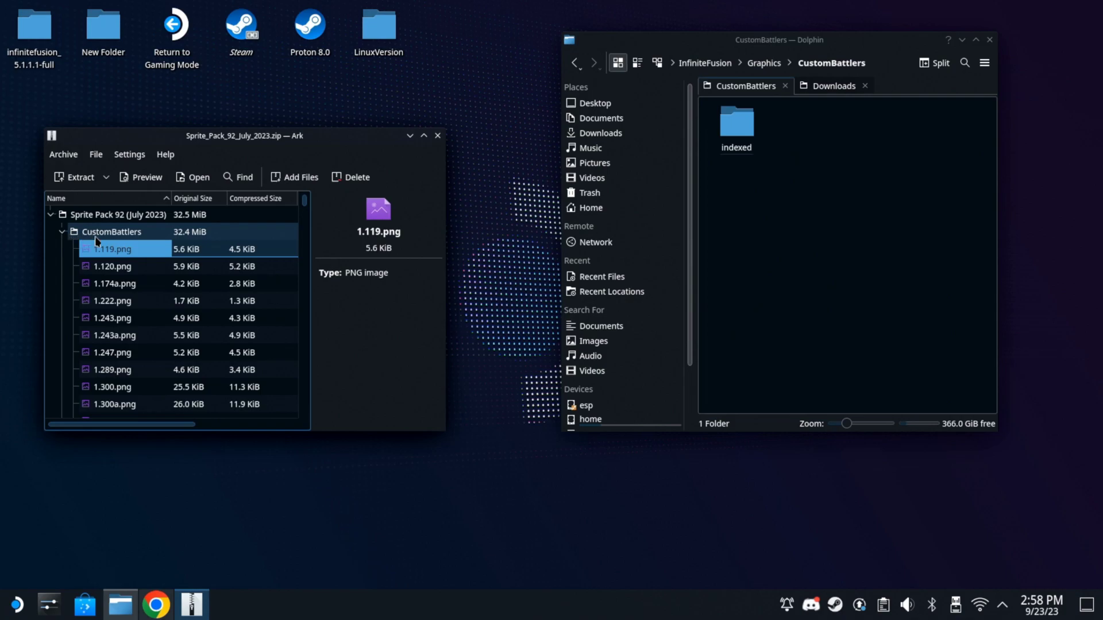
left_click_drag(304, 201, 299, 414)
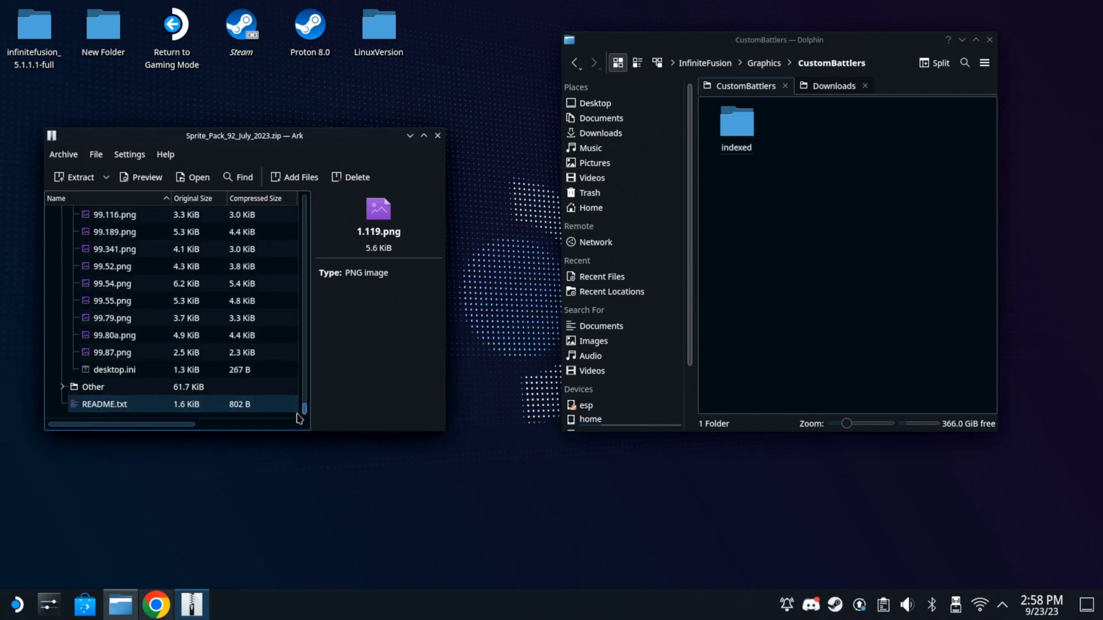
left_click(151, 357, "shift")
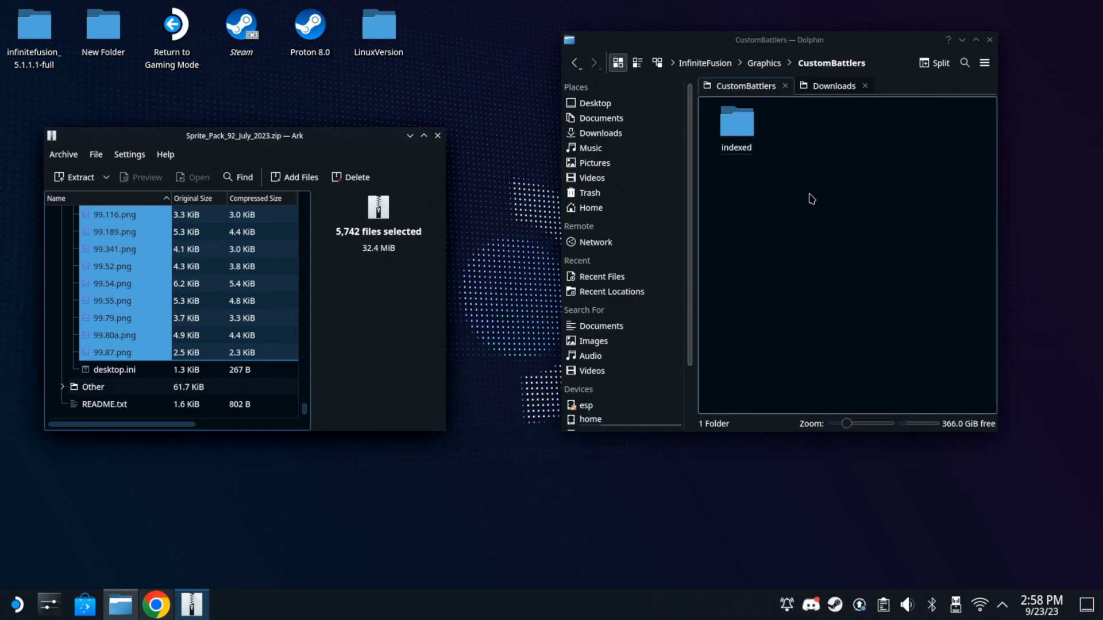
left_click_drag(123, 301, 764, 355)
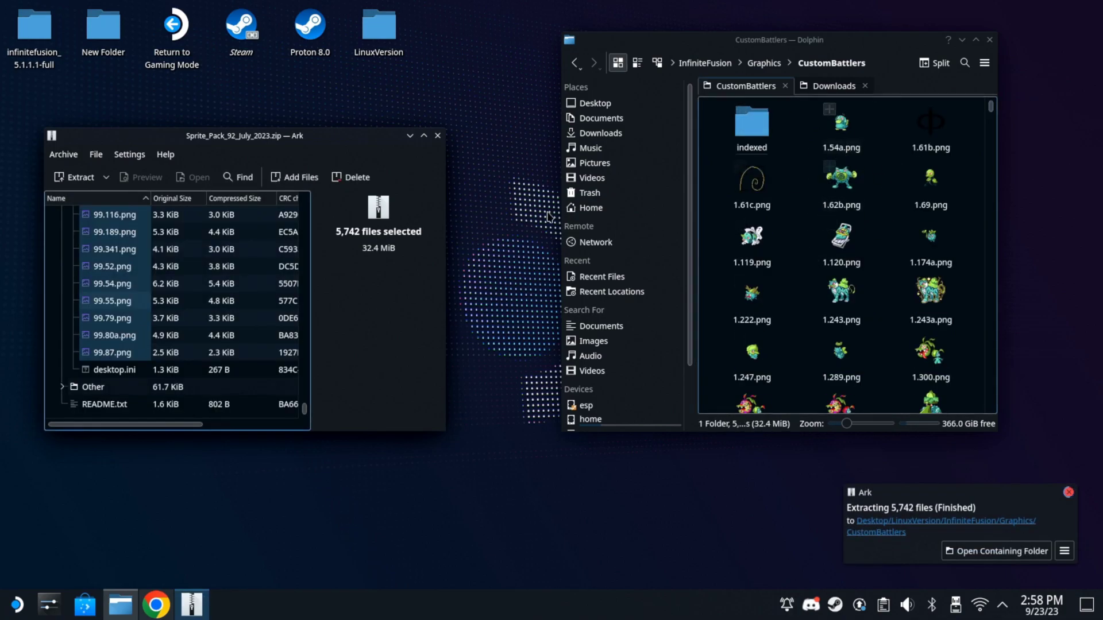
left_click(437, 136)
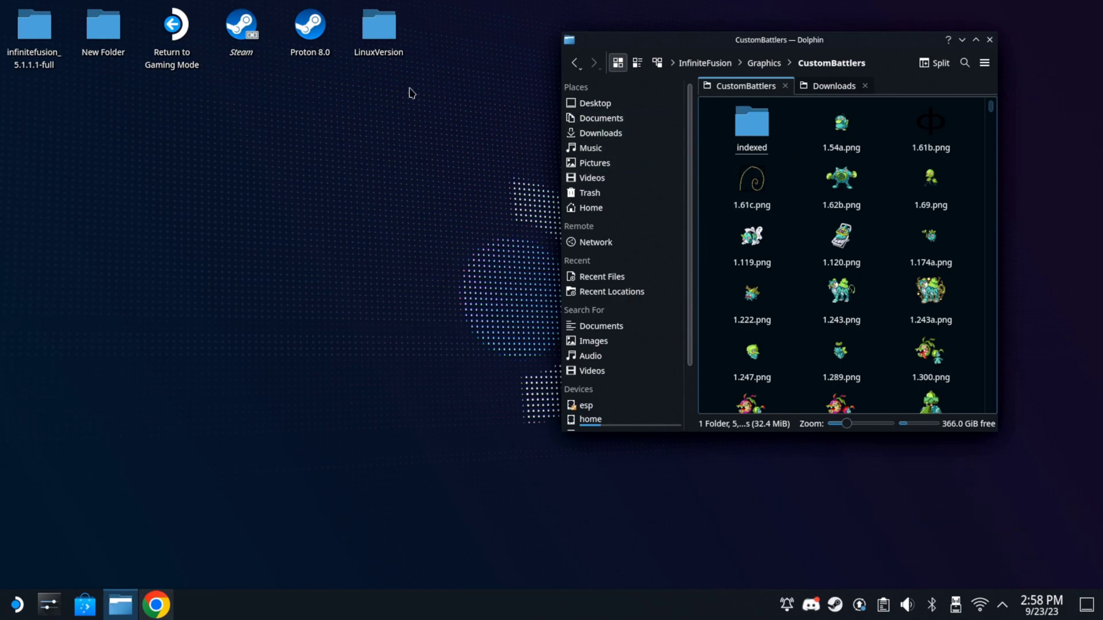
Launch Game.exe from Steam, dismiss the sprite import message, and quit the game
left_click(246, 44)
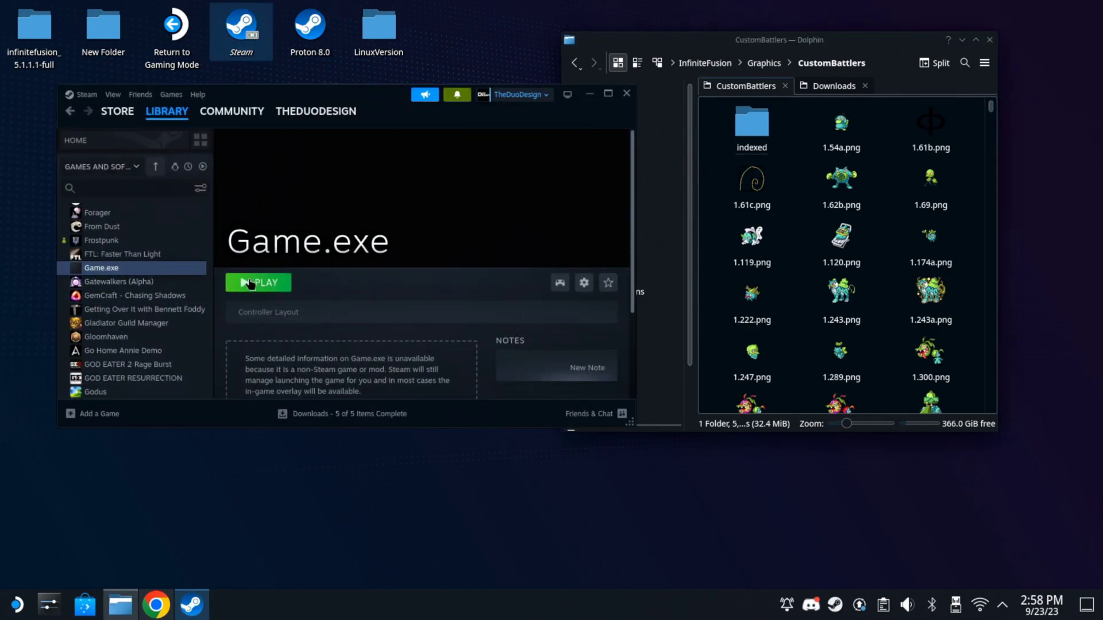
left_click(245, 282)
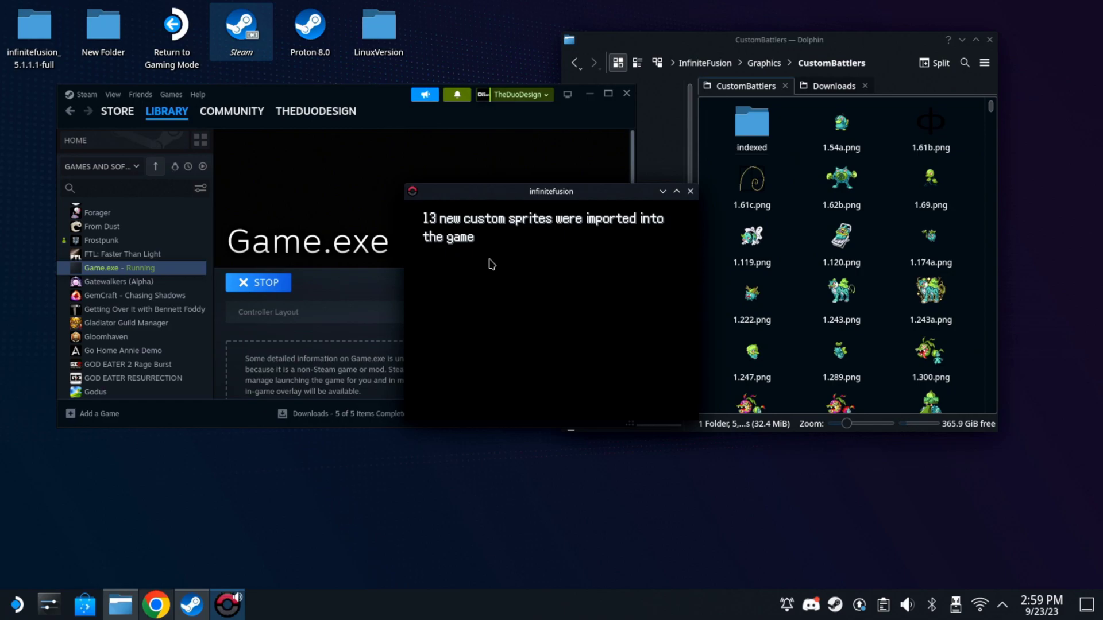
left_click(491, 264)
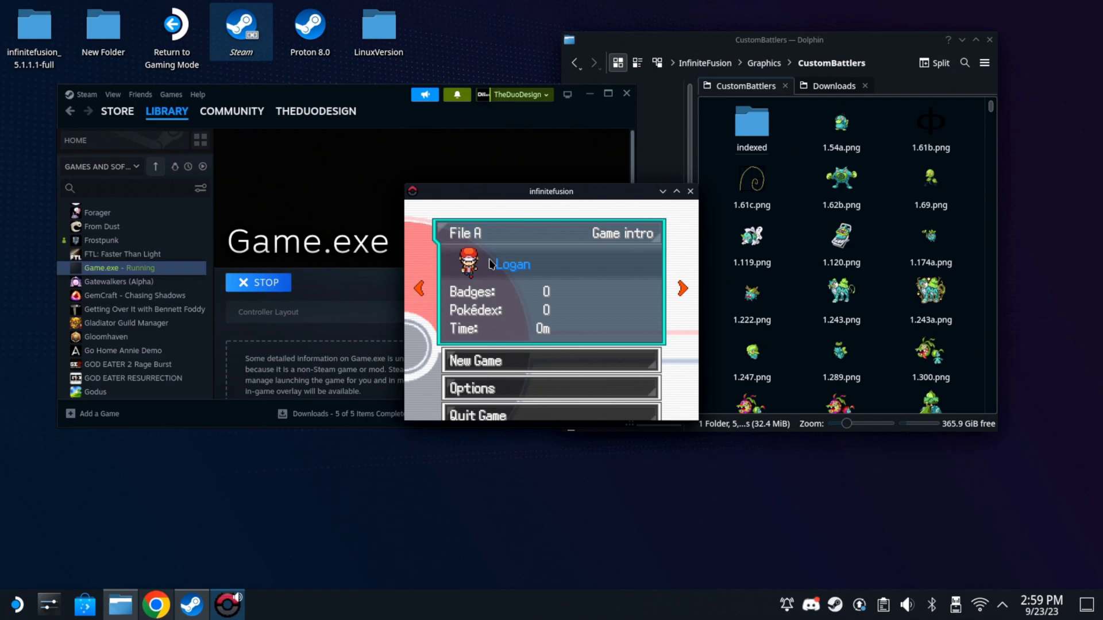
left_click(690, 191)
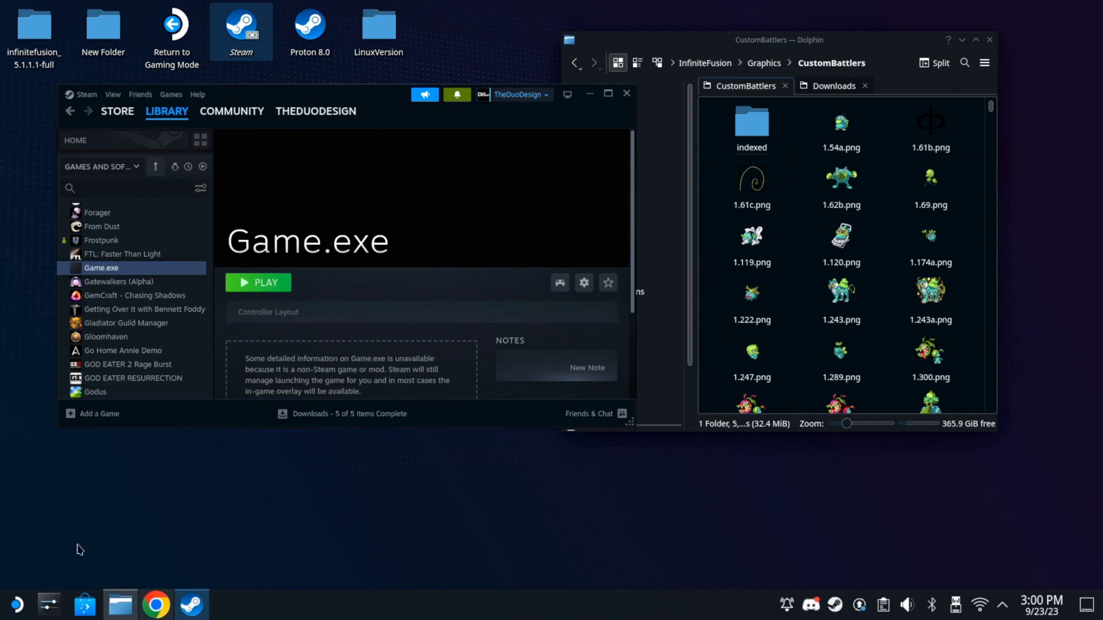
Launch Discord from the Internet menu and view the #tech-support channel's pinned messages
left_click(17, 605)
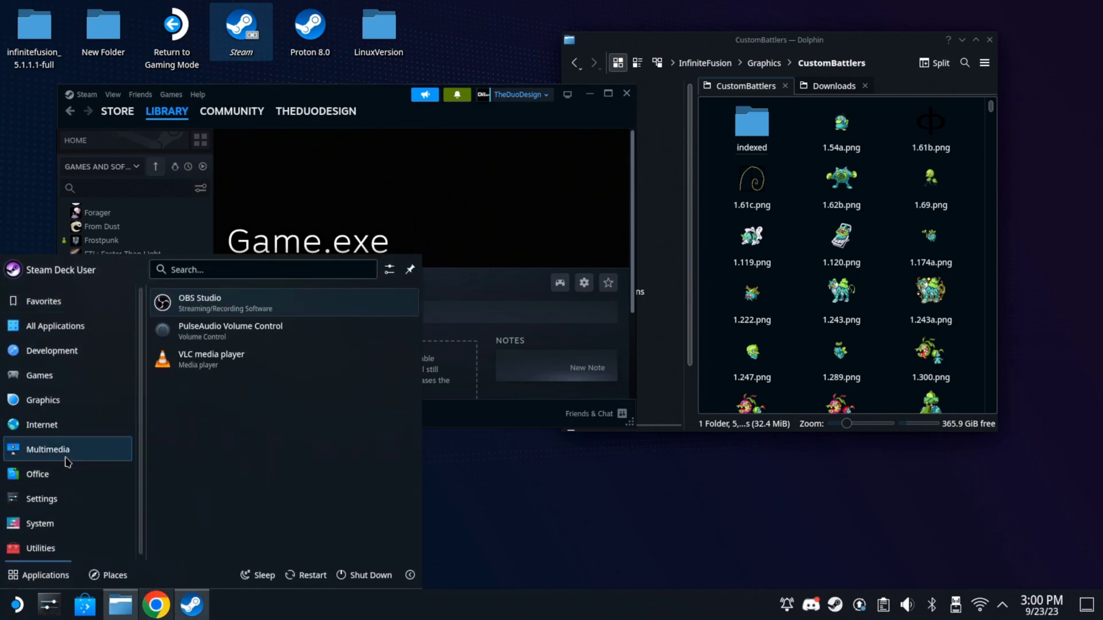
mouse_move(81, 425)
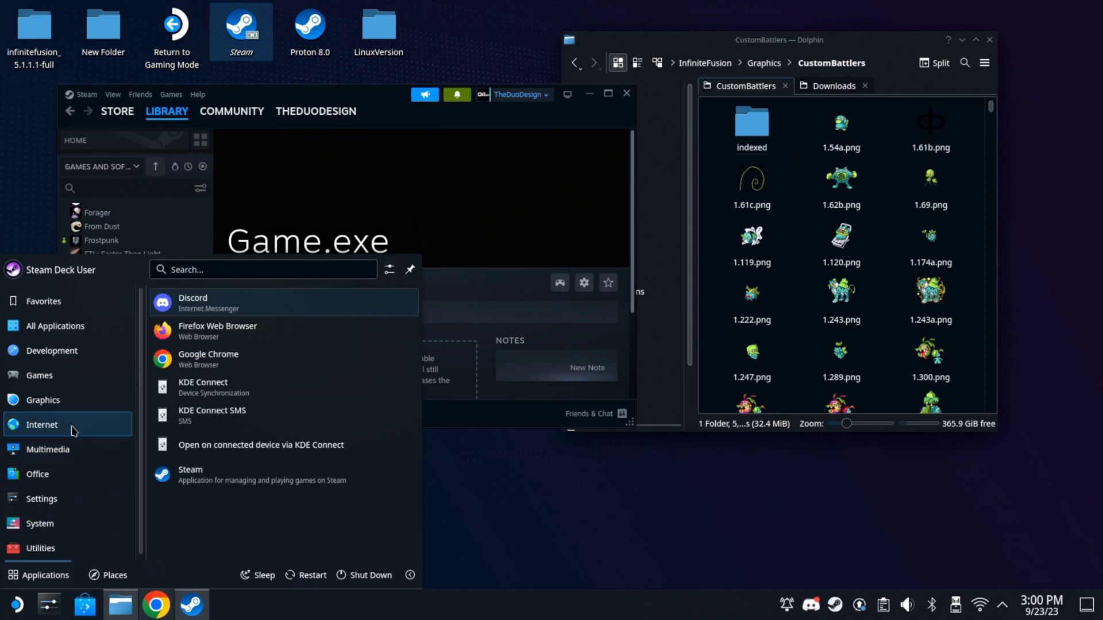
left_click(243, 305)
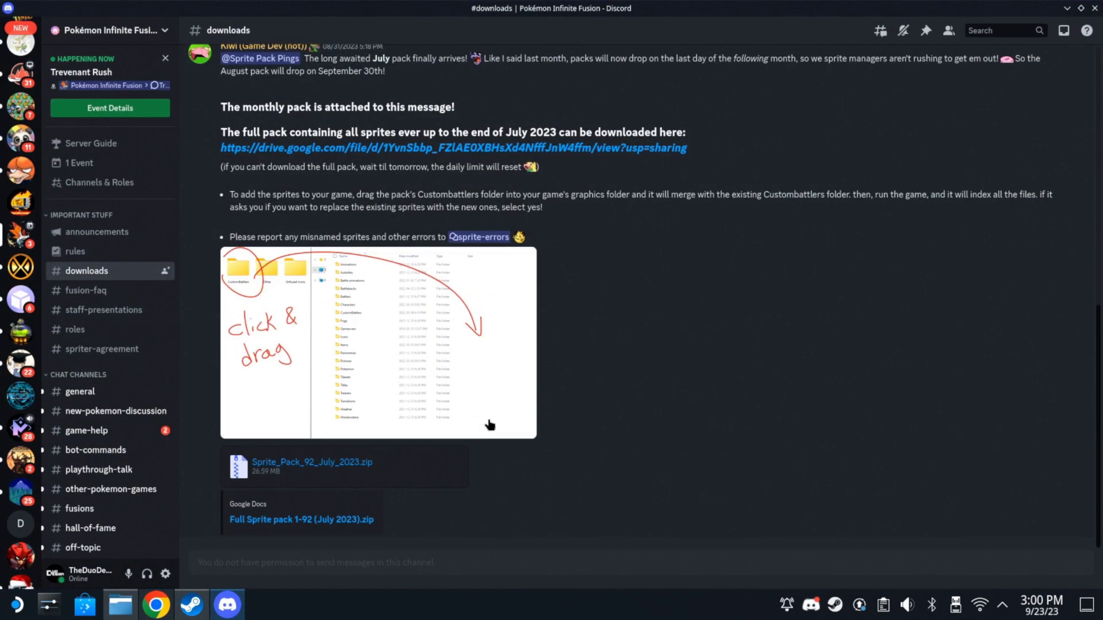
scroll(168, 363, "down", 15)
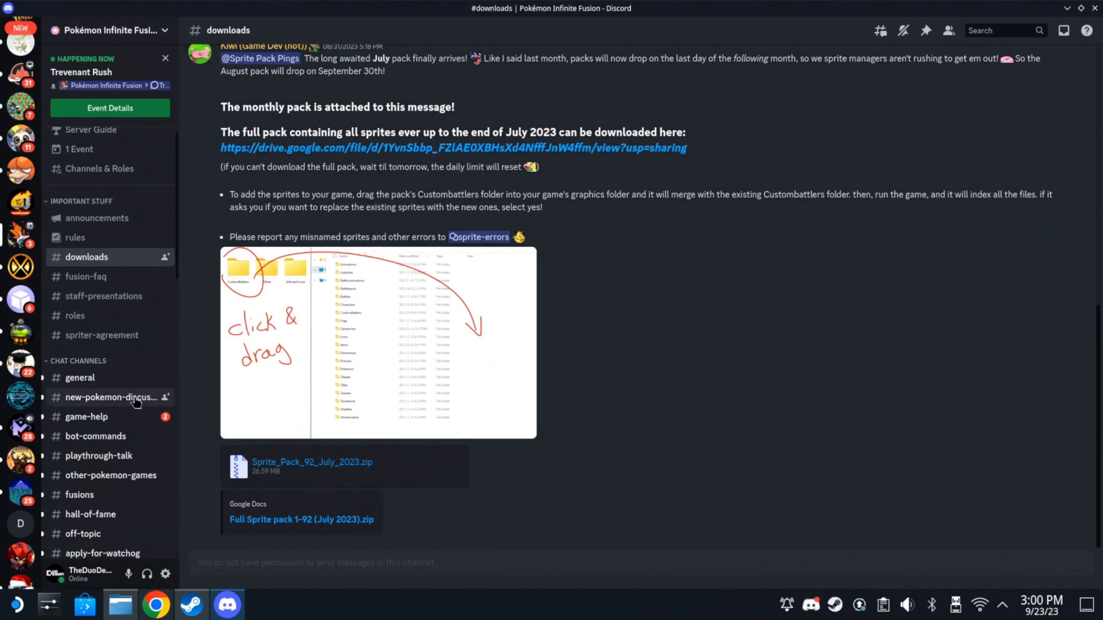
scroll(114, 402, "down", 3)
left_click(107, 484)
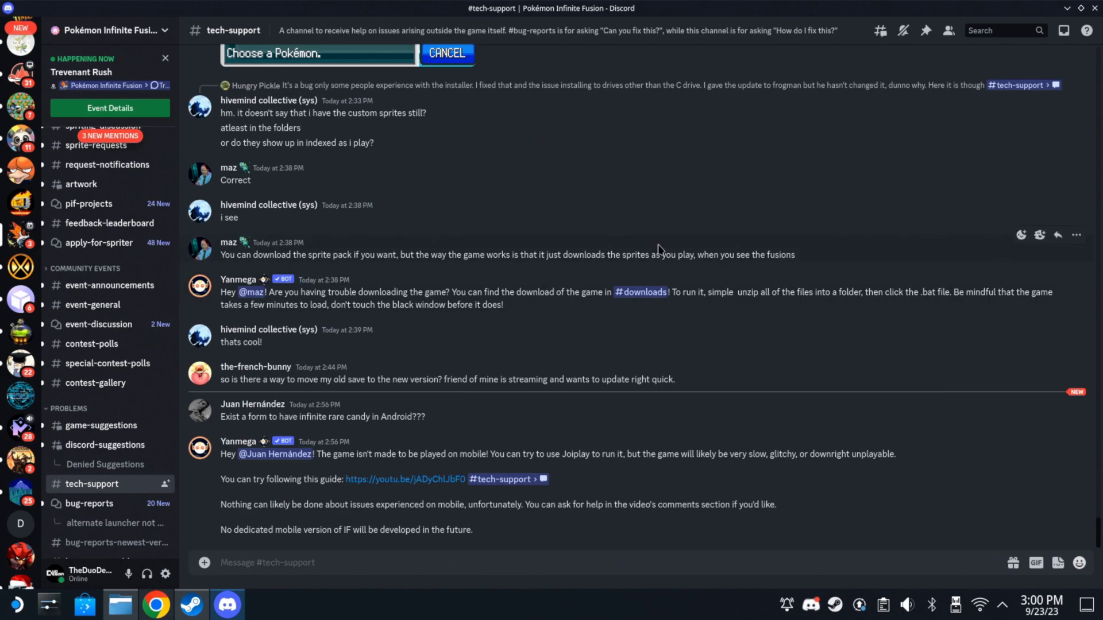
left_click(932, 31)
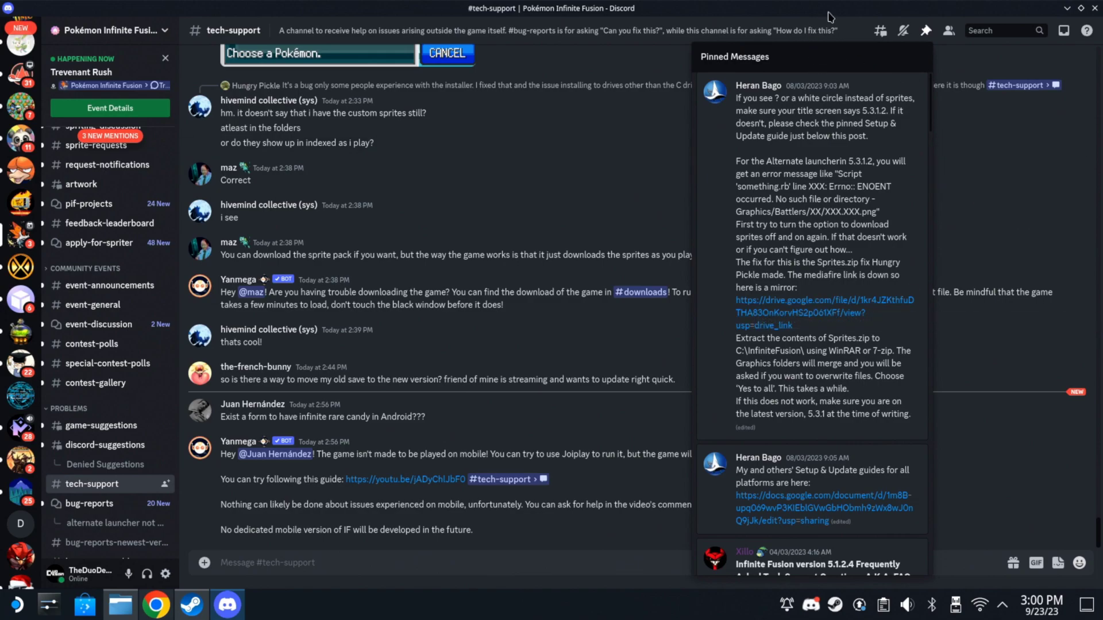
Minimise Discord and open Sprites.zip from Downloads in Ark, placing Ark beside the file list
left_click(1067, 8)
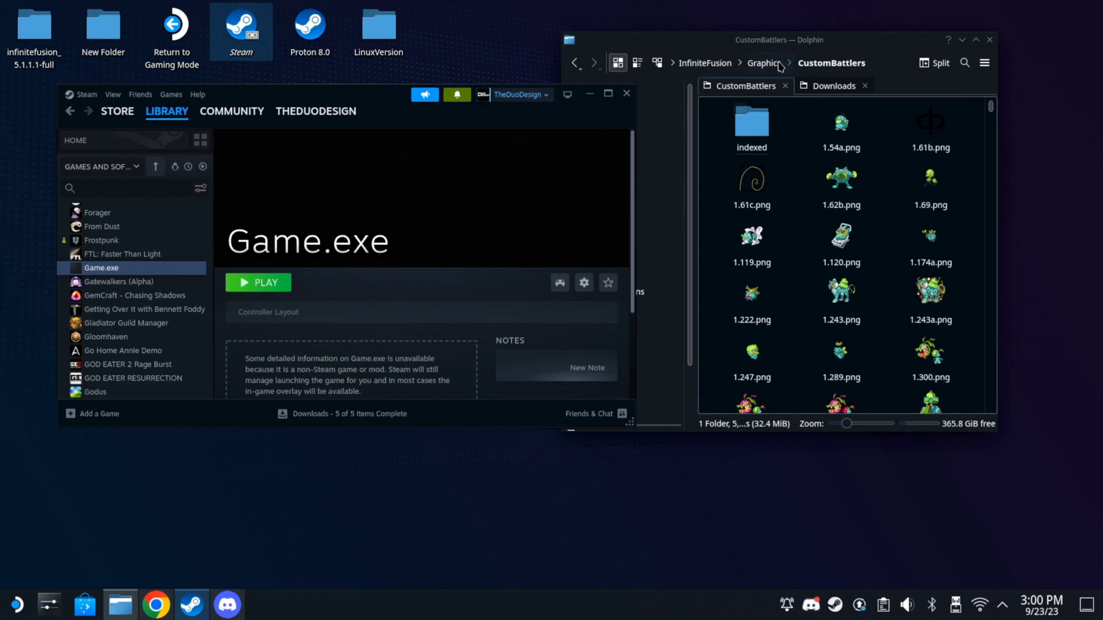
left_click(836, 84)
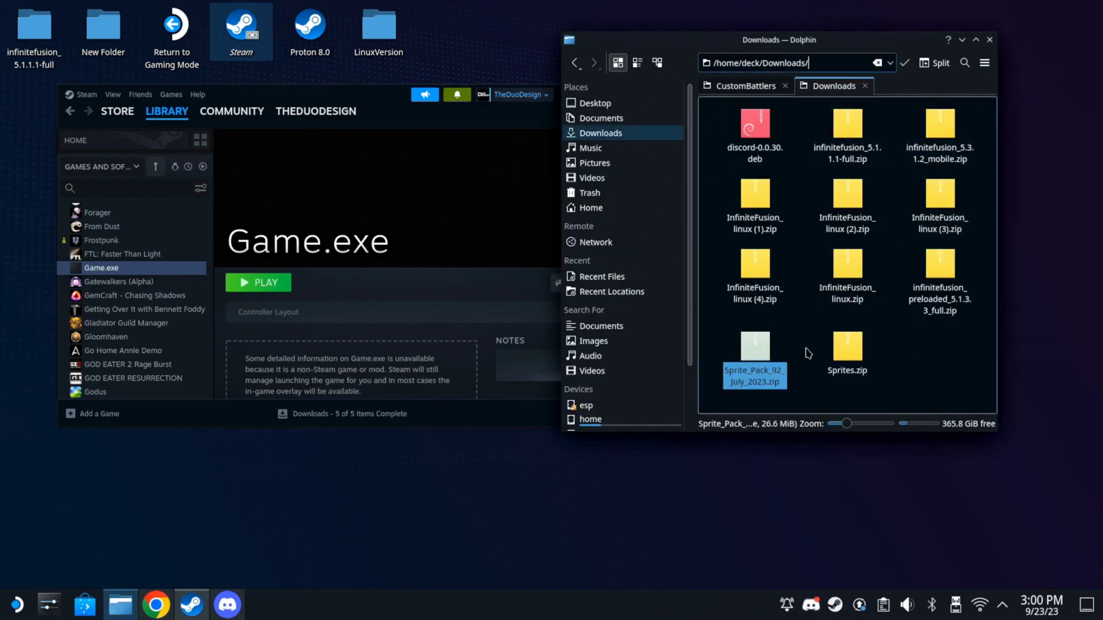
double_click(854, 355)
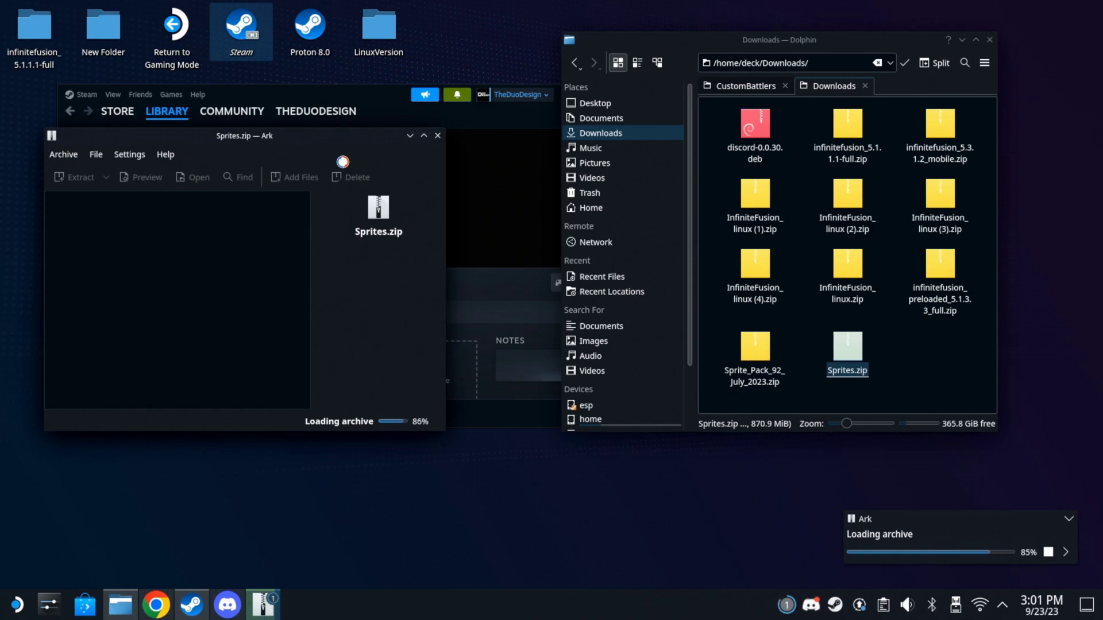
left_click_drag(325, 144, 803, 185)
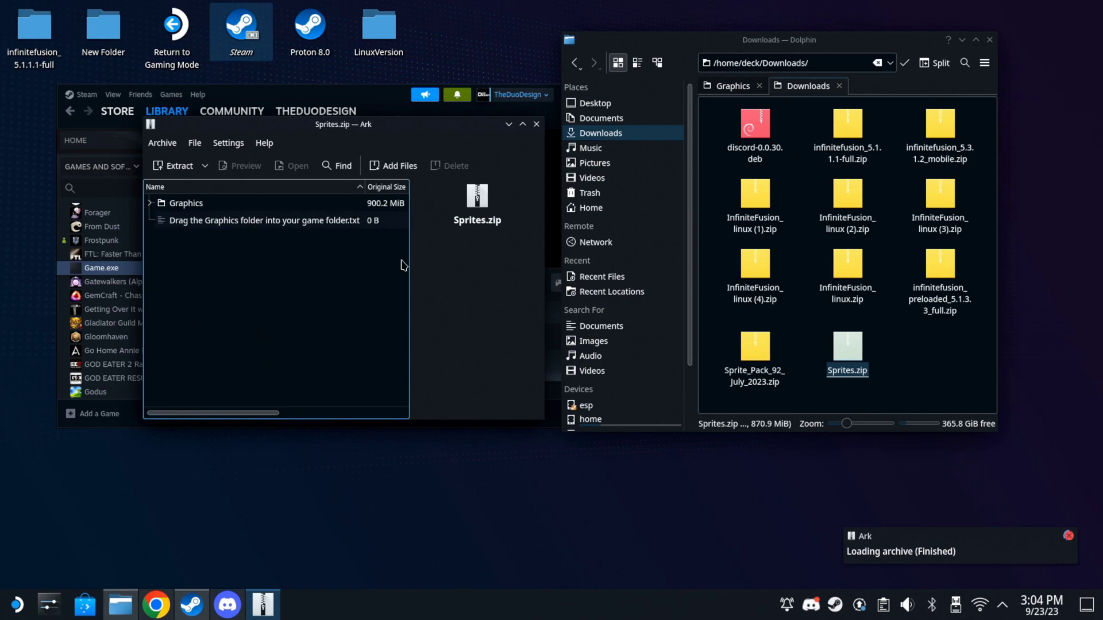
Extract Sprites.zip into a Sprites subfolder inside Desktop/LinuxVersion
left_click(179, 166)
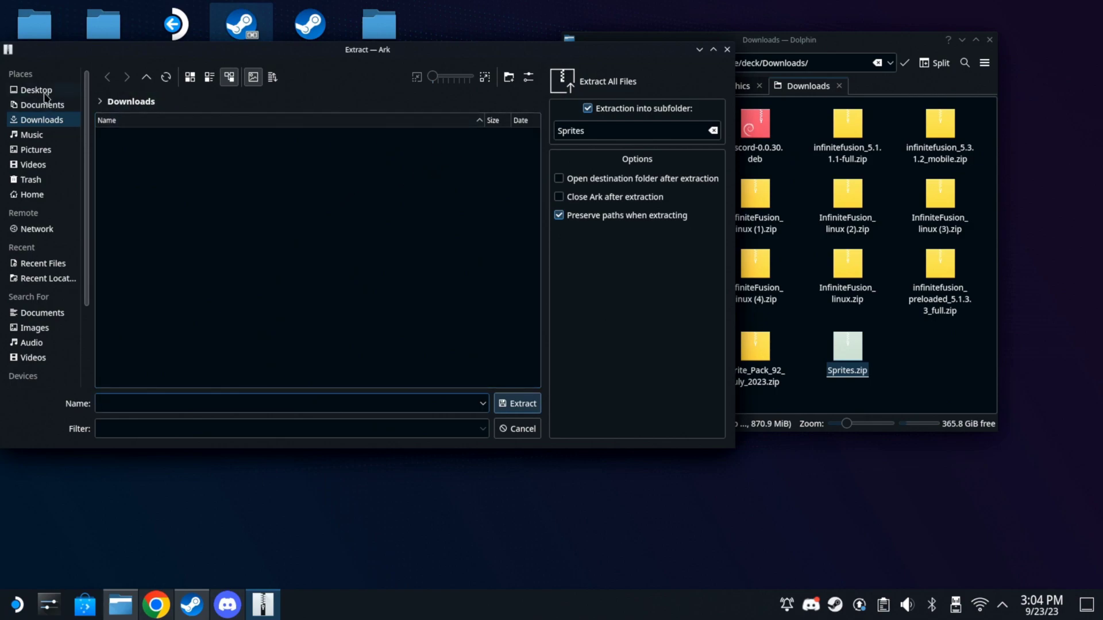
left_click(41, 91)
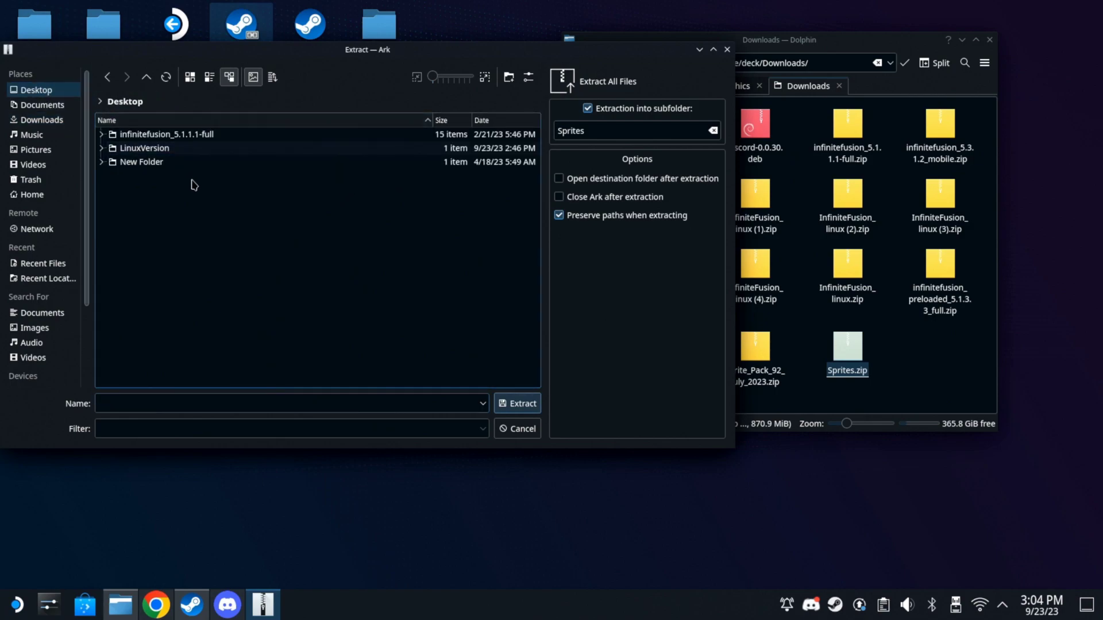
left_click_drag(456, 55, 480, 131)
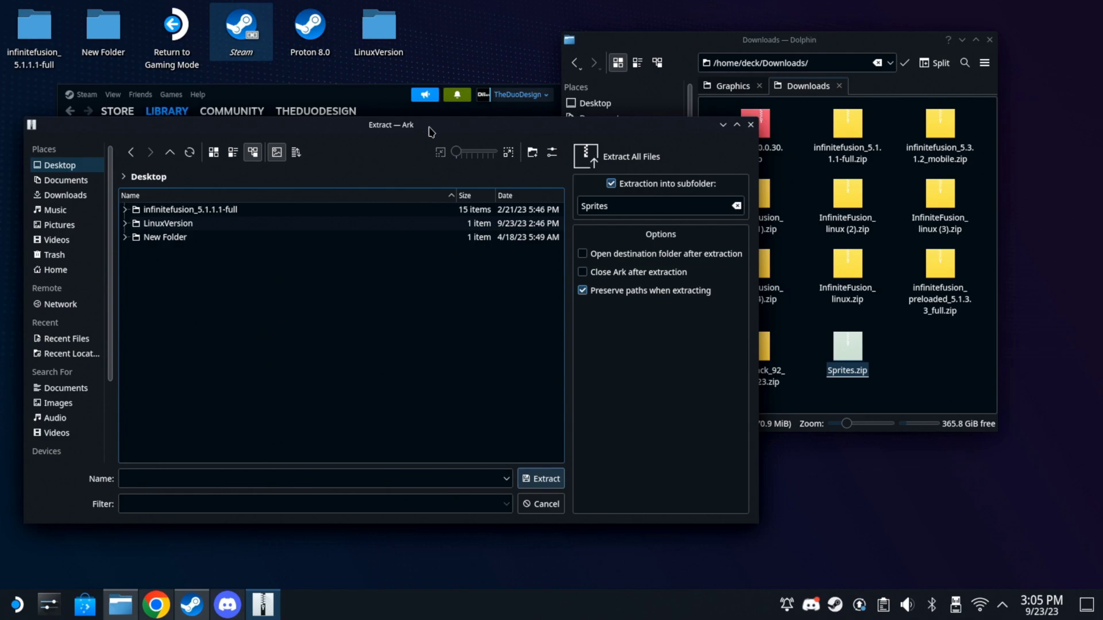
left_click_drag(432, 132, 457, 82)
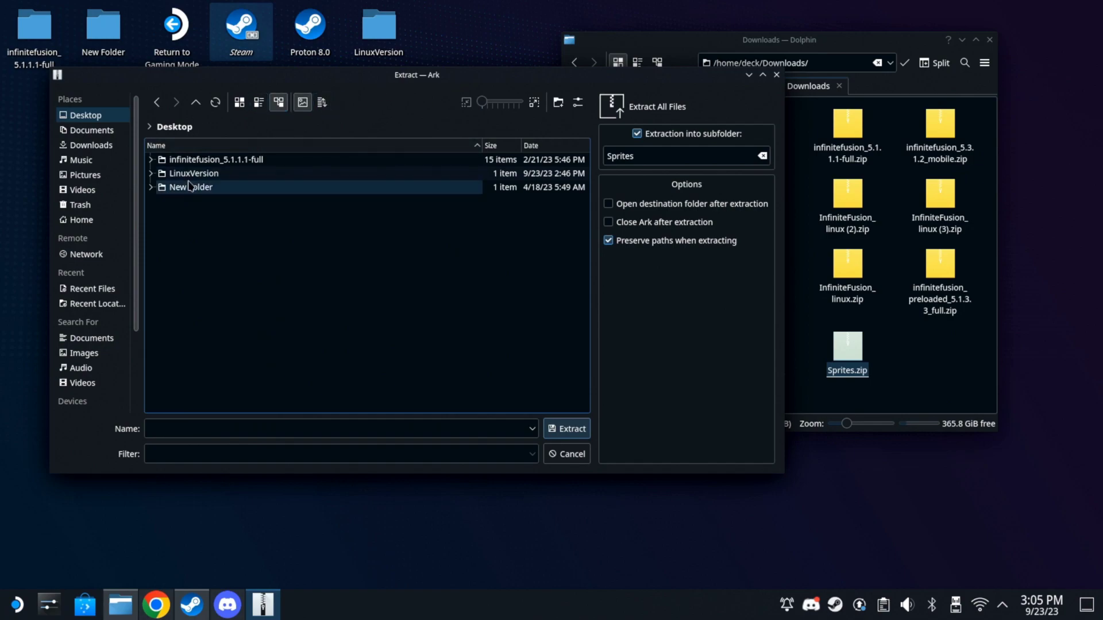
left_click(163, 176)
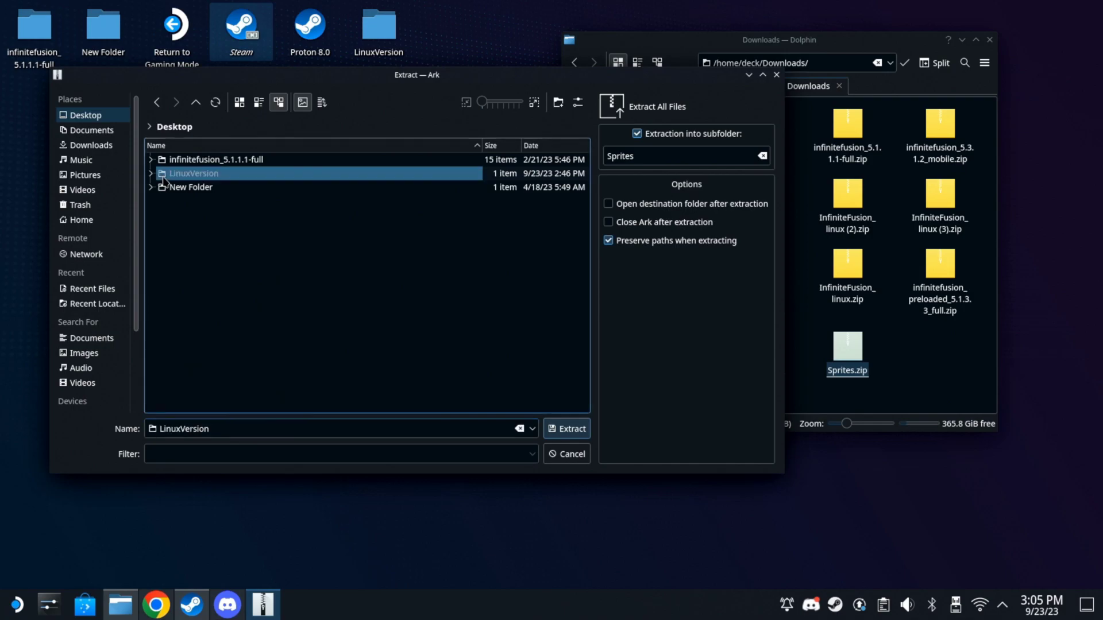
double_click(164, 176)
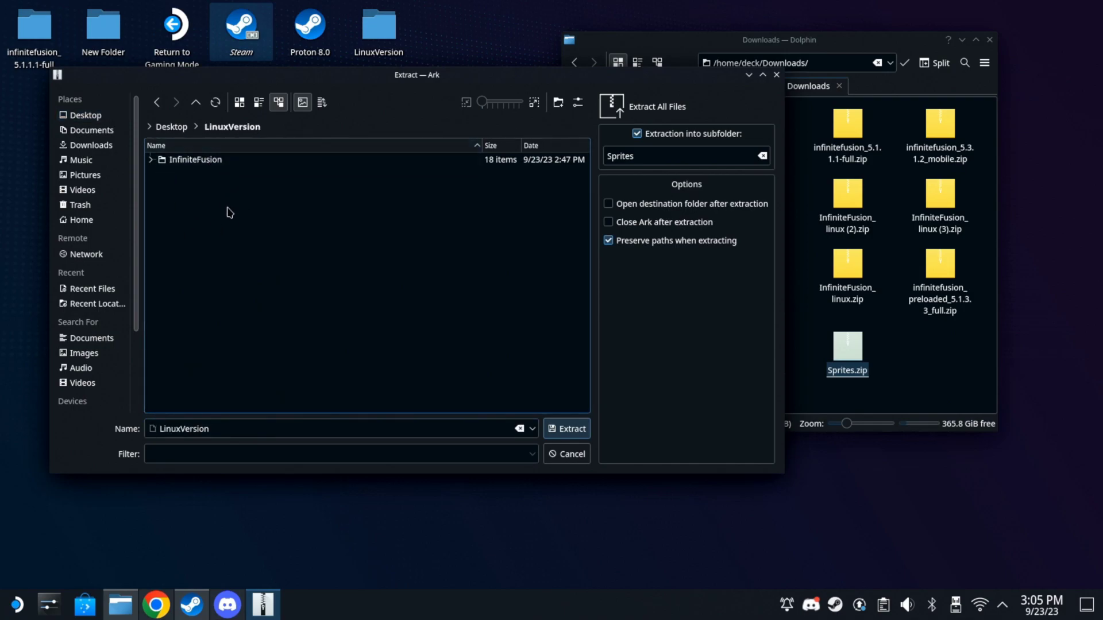
left_click(579, 428)
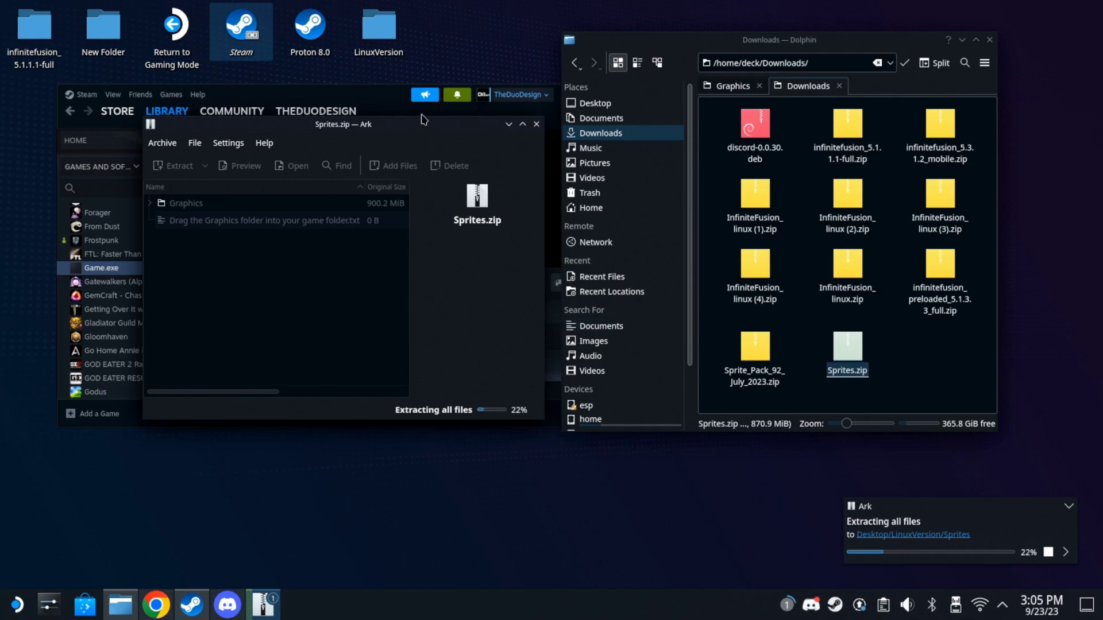
left_click(380, 33)
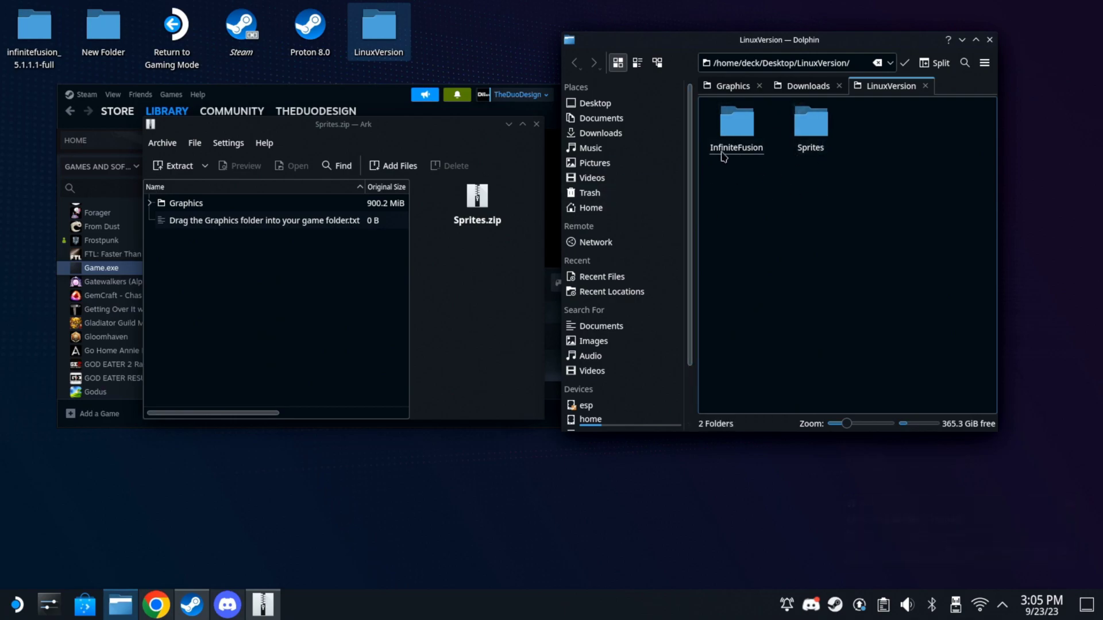
Select the extracted Sprites folder and close the Sprites.zip Ark window
left_click(810, 118)
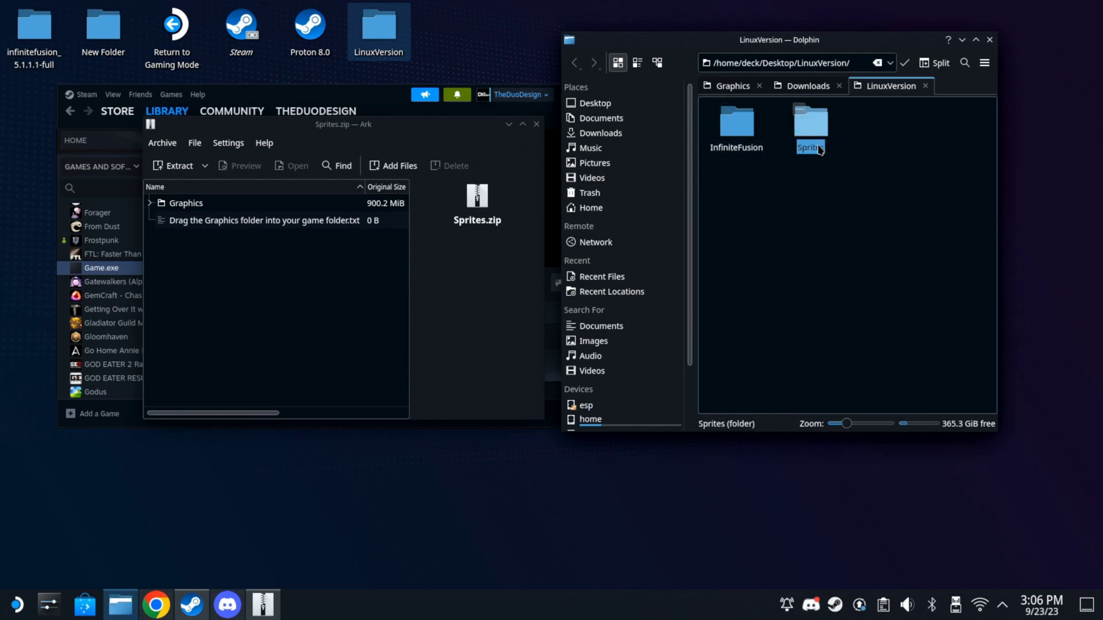
left_click(536, 124)
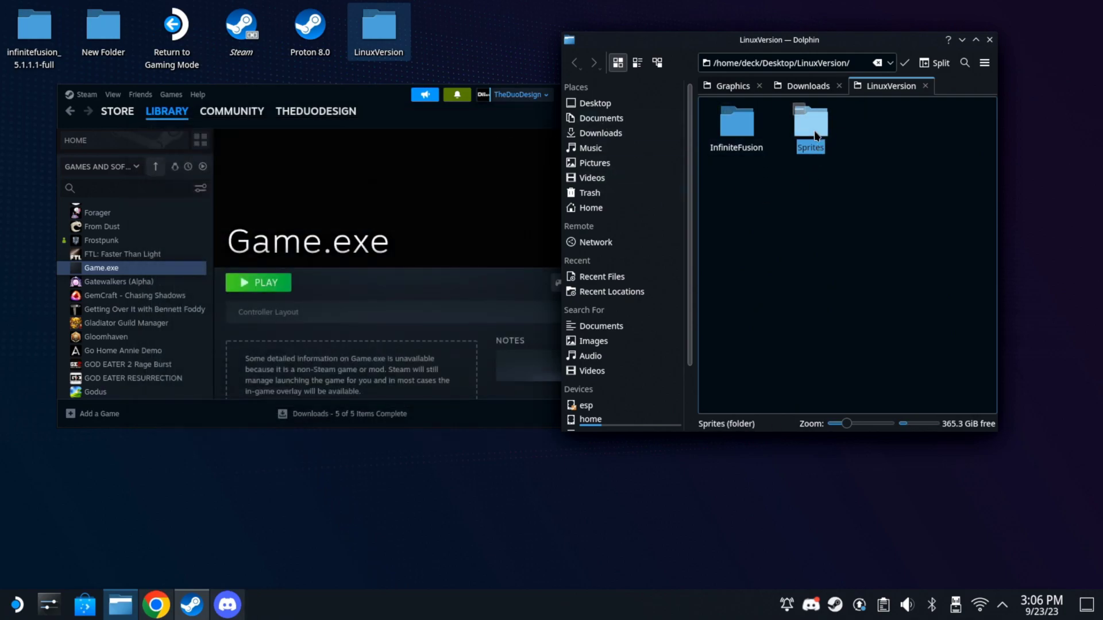
Cut the Graphics folder from the extracted Sprites folder
double_click(816, 135)
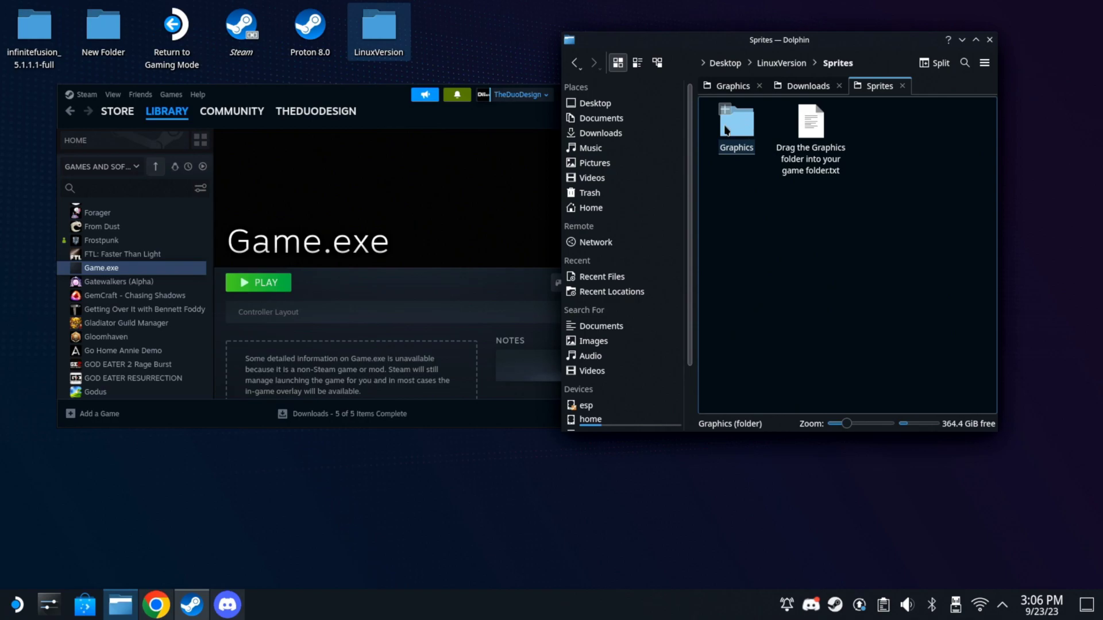
right_click(744, 130)
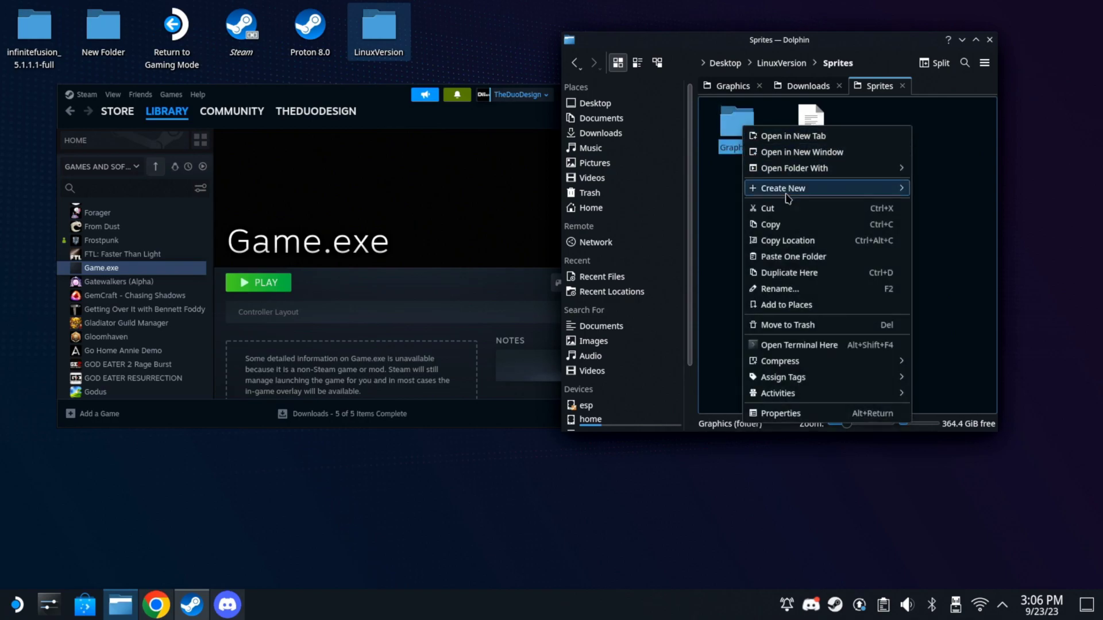
left_click(787, 209)
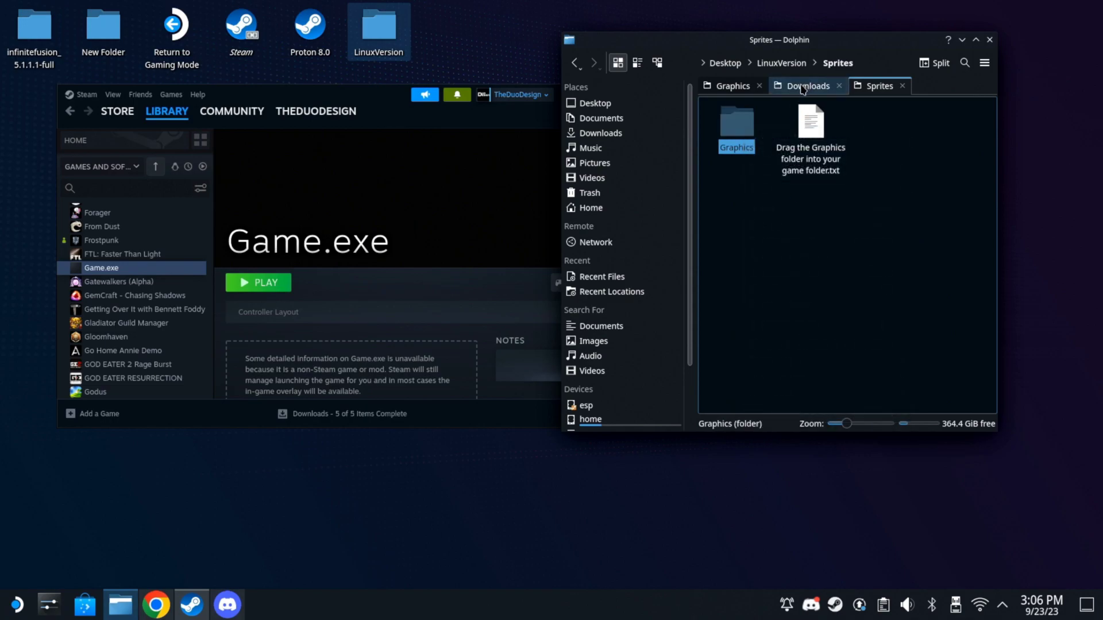
Go up to LinuxVersion and open the game's InfiniteFusion folder
left_click(738, 87)
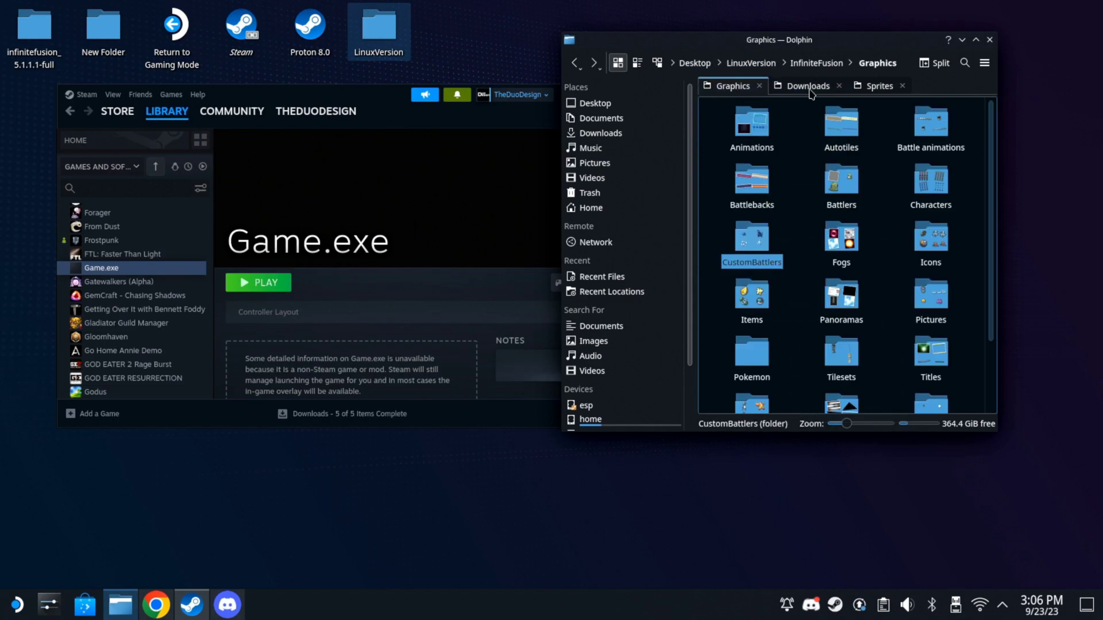
left_click(817, 63)
left_click(752, 63)
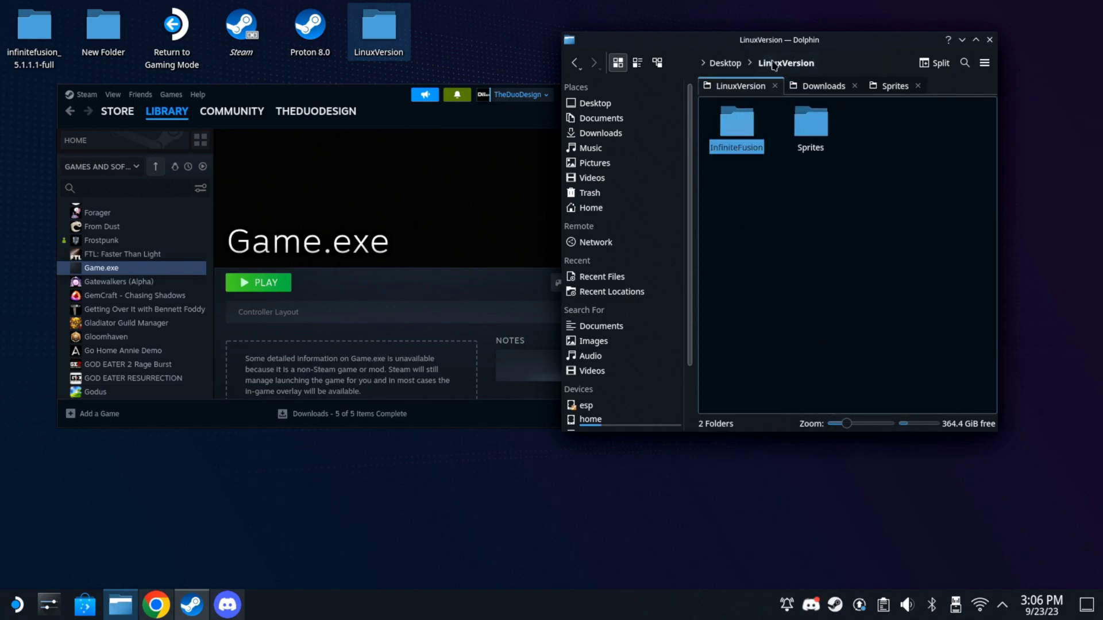
double_click(736, 137)
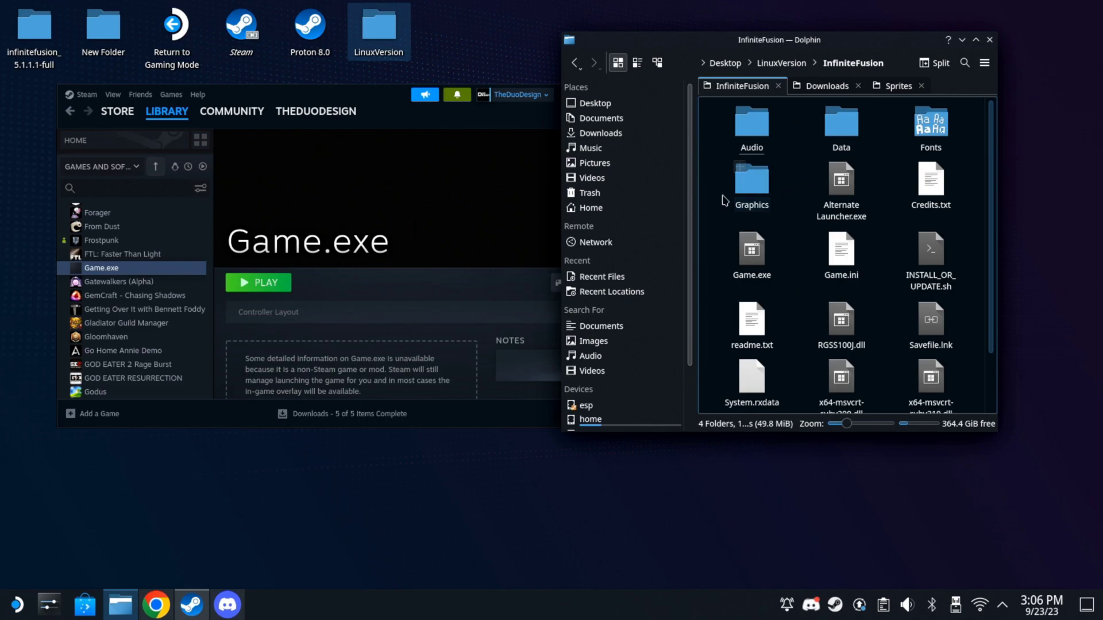
Paste Graphics into InfiniteFusion, merging all existing folders and overwriting all duplicate files
right_click(725, 200)
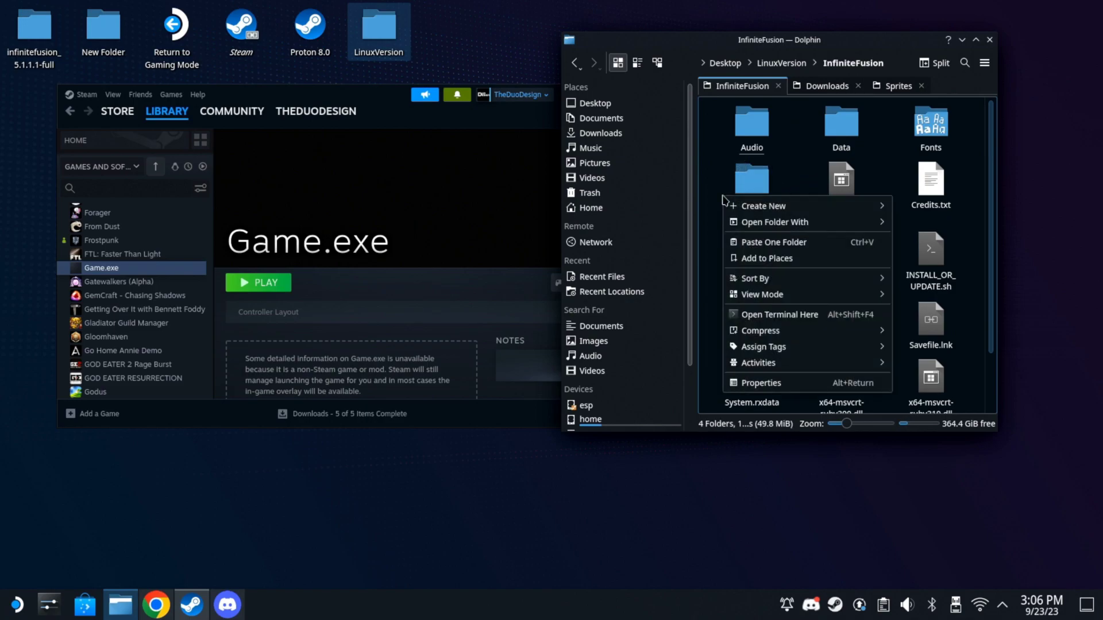
left_click(780, 247)
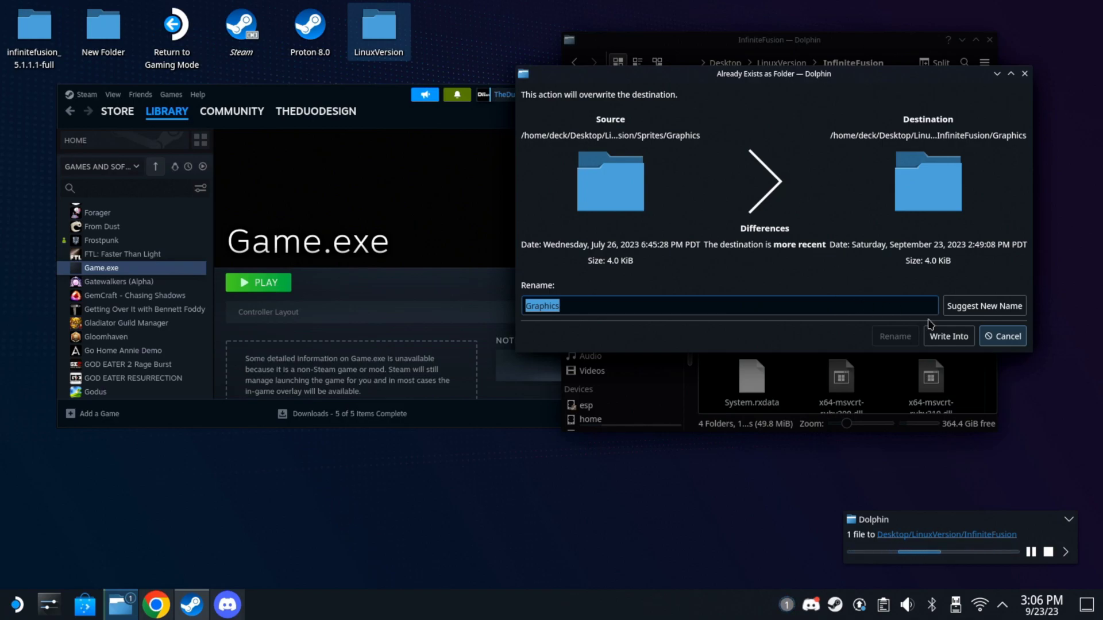
left_click(946, 344)
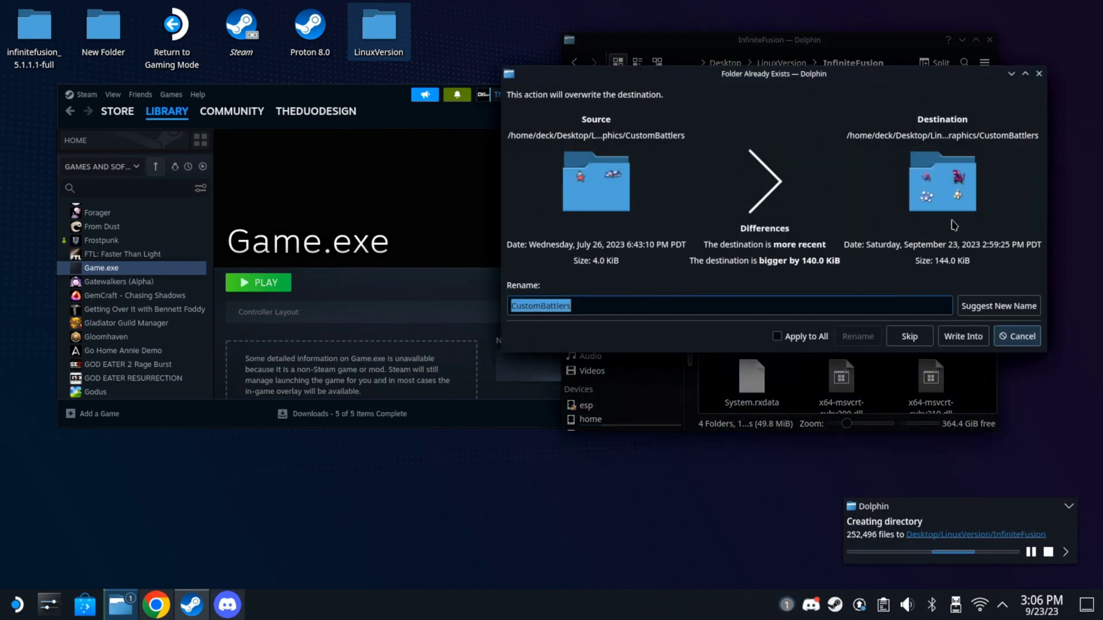
left_click(778, 338)
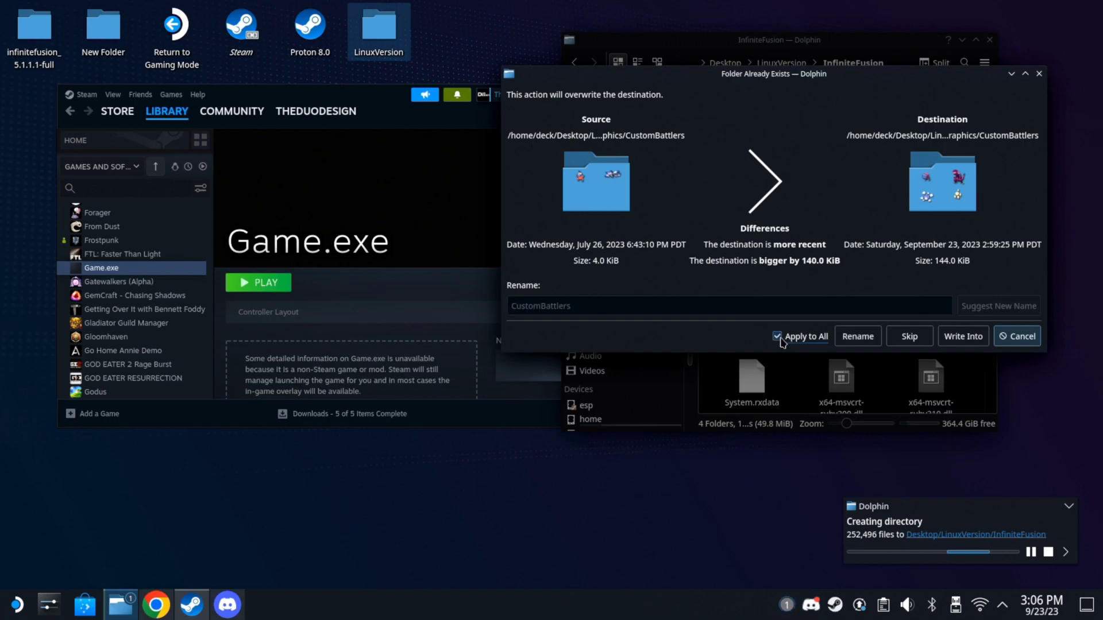
left_click(963, 337)
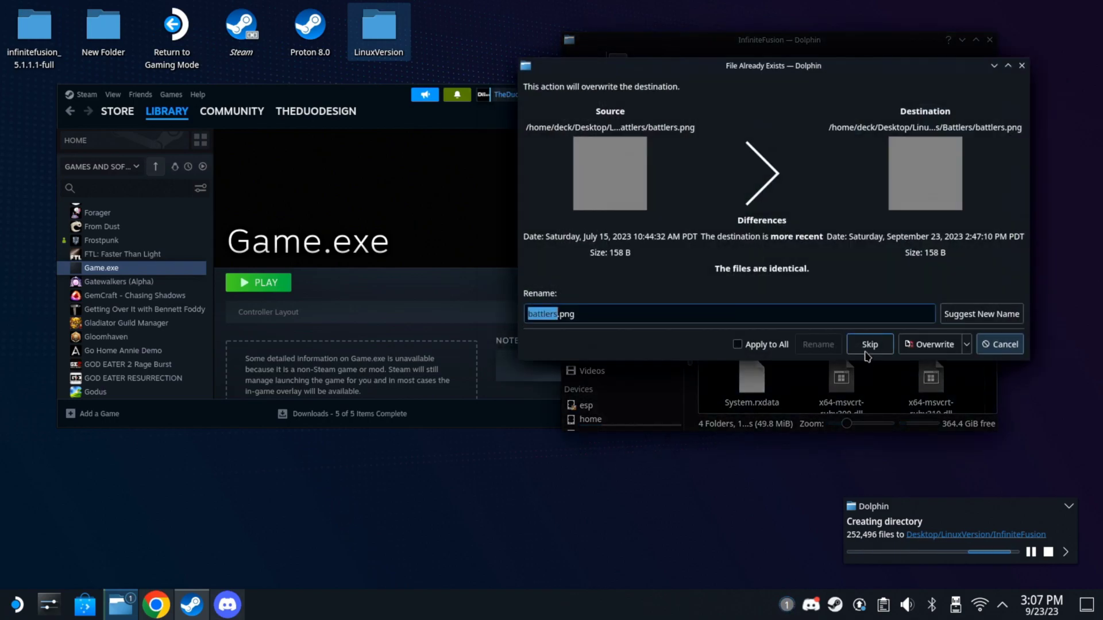
left_click(738, 345)
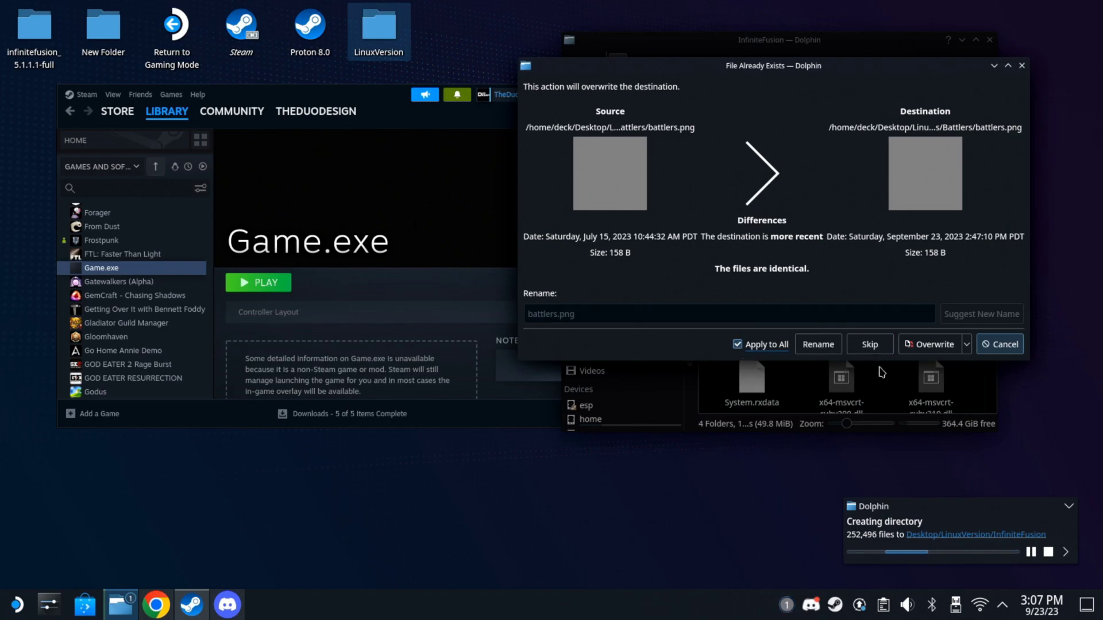
left_click(934, 345)
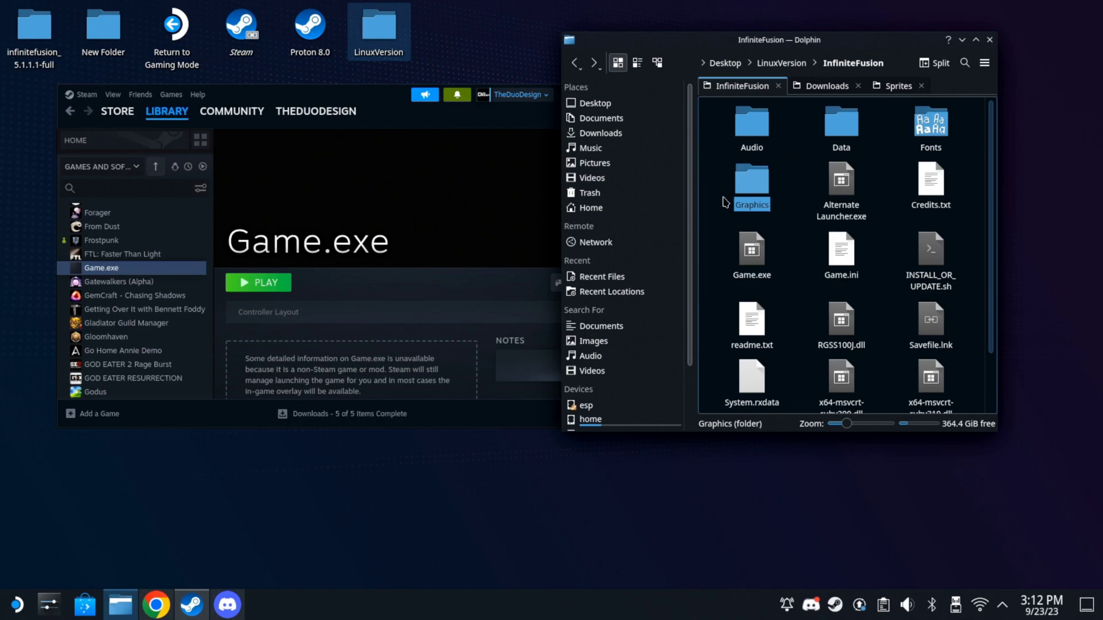
Open Graphics, then CustomBattlers, indexed and numbered sprite folder 11 to inspect its sprites
double_click(757, 190)
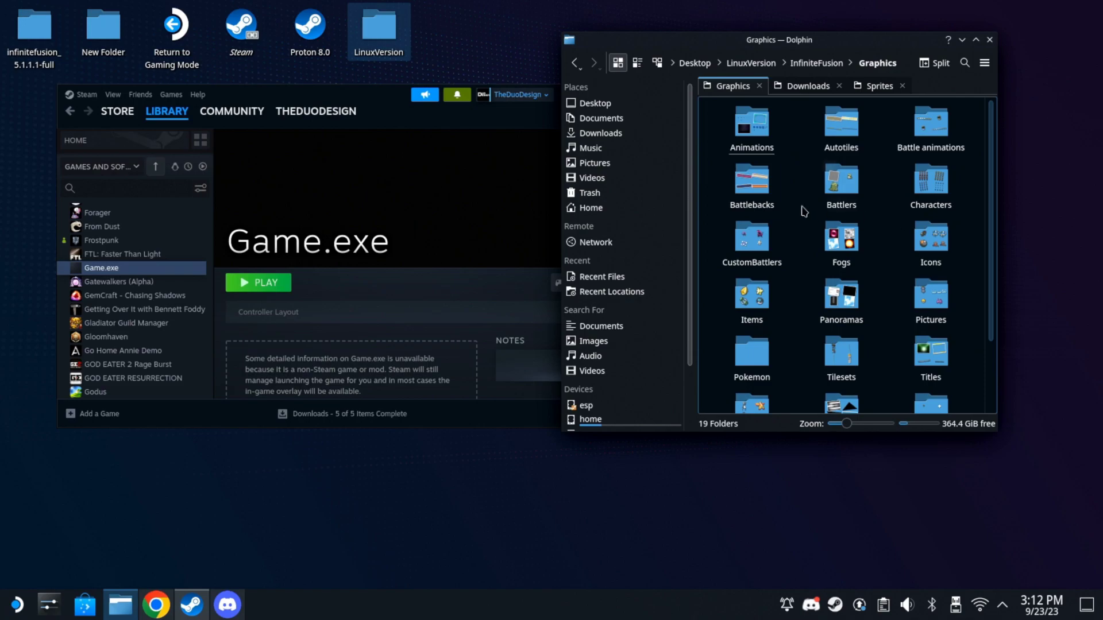
double_click(752, 237)
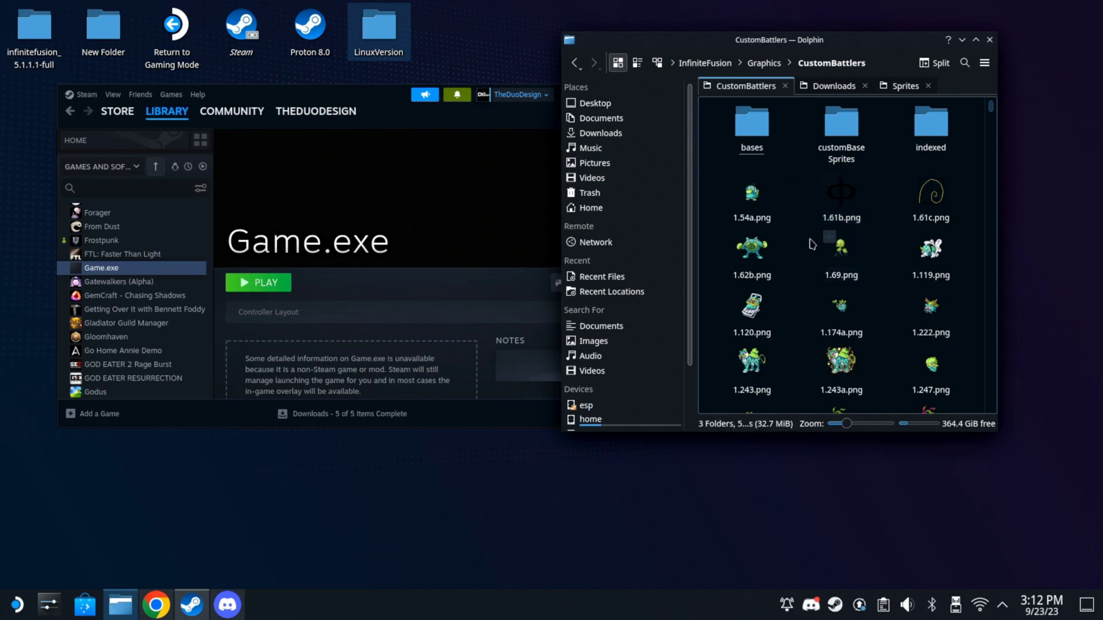
left_click(932, 133)
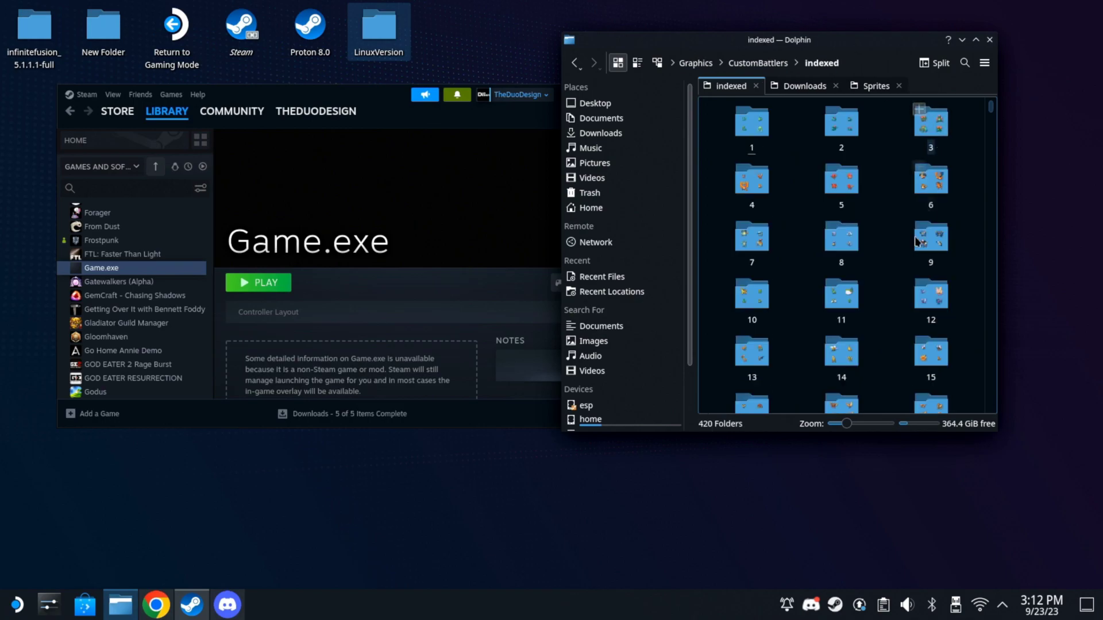
left_click(843, 301)
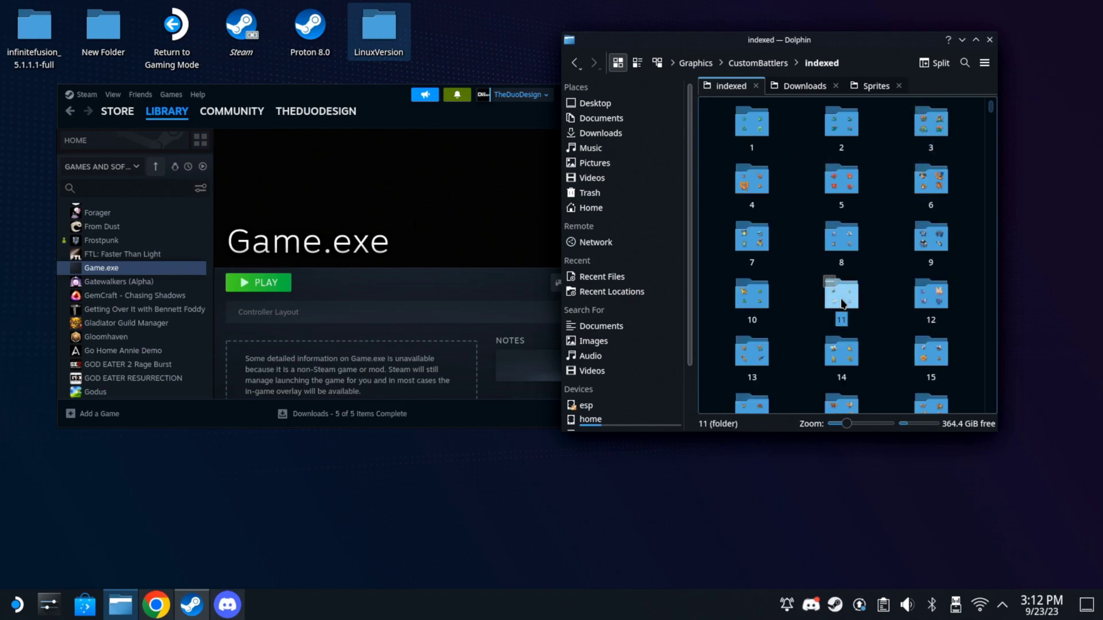
left_click(843, 302)
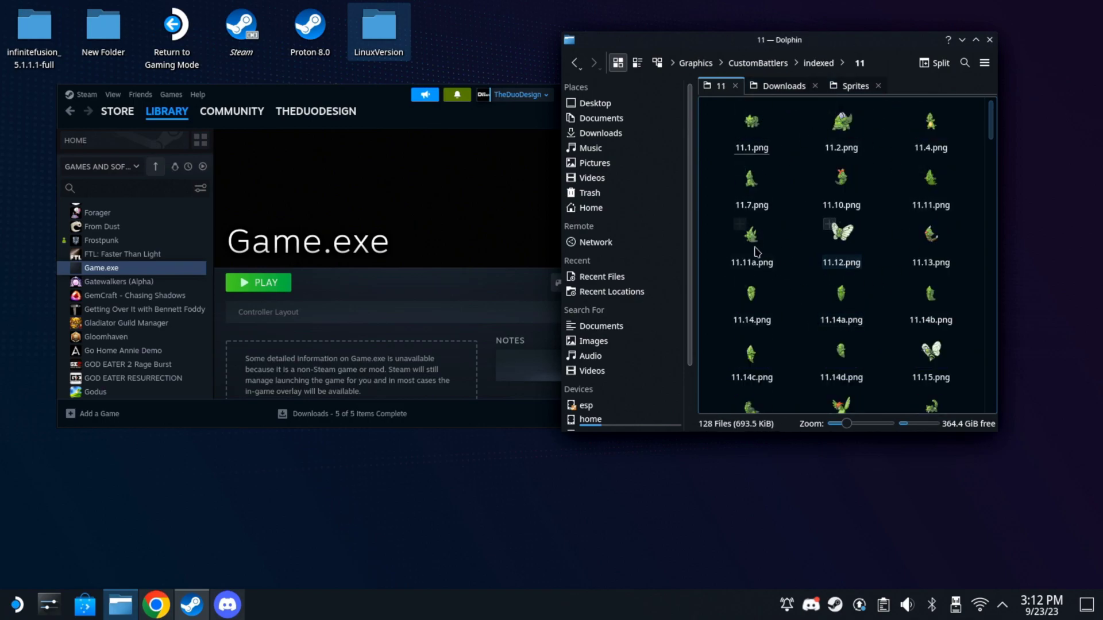
Return up to the Graphics folder and shift the file manager window slightly left
left_click(576, 64)
left_click(576, 65)
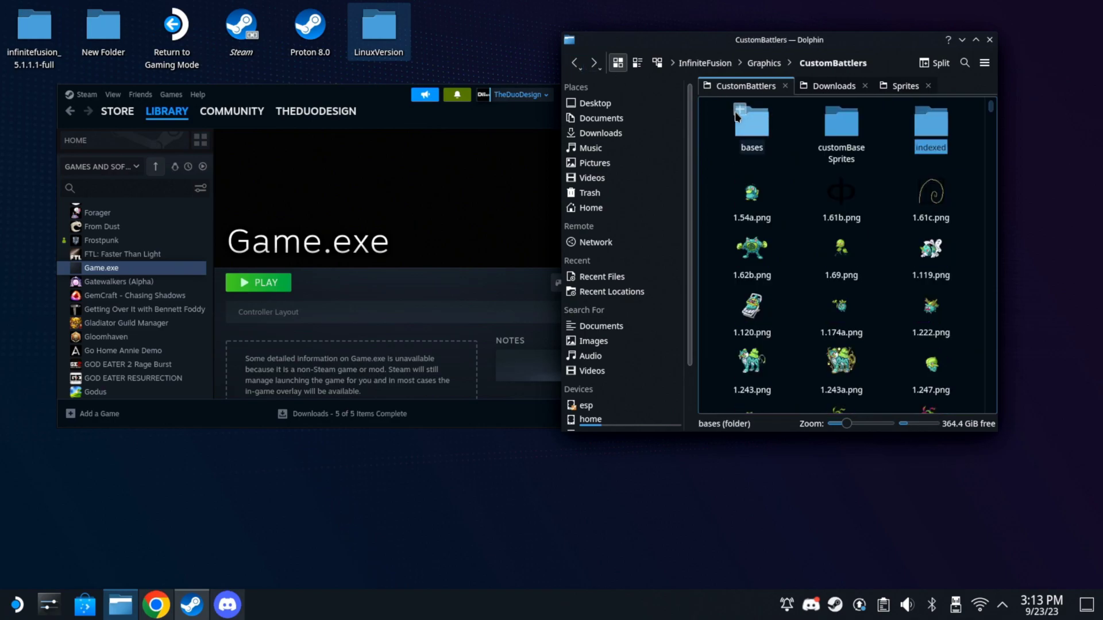
left_click(575, 64)
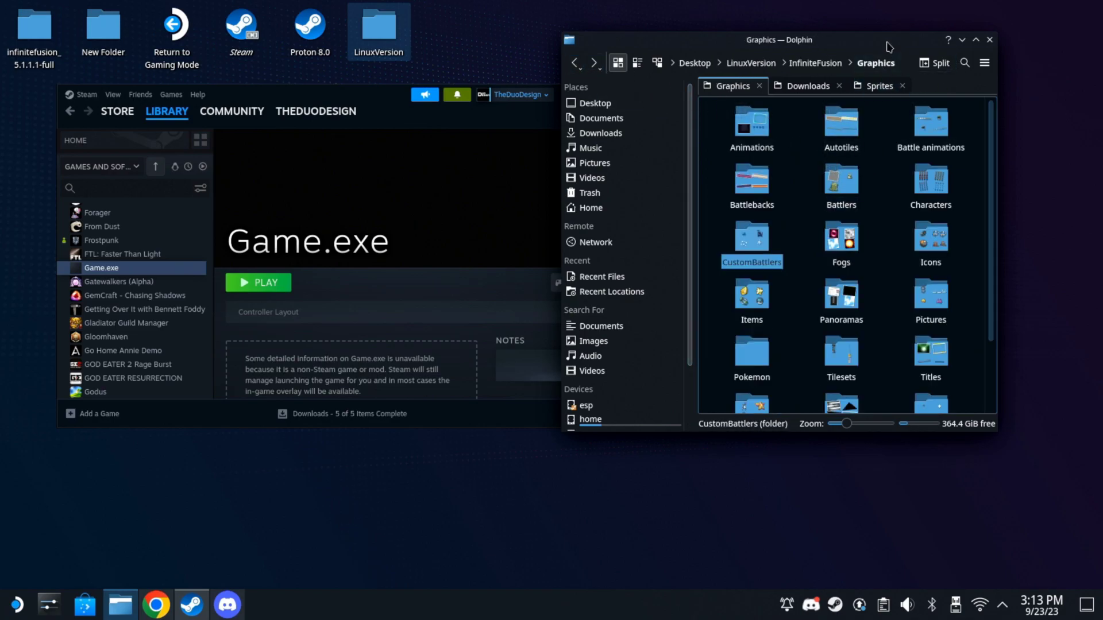
left_click_drag(881, 44, 744, 89)
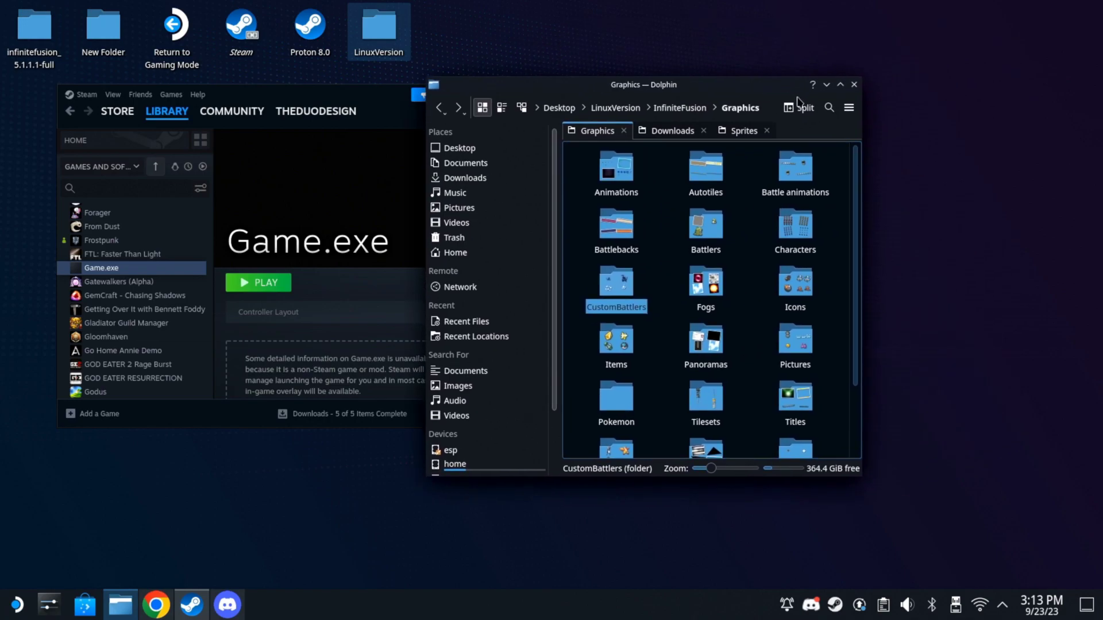
Close the file manager, launch Pokémon Infinite Fusion, and advance past the title and sprite-import messages
left_click(855, 85)
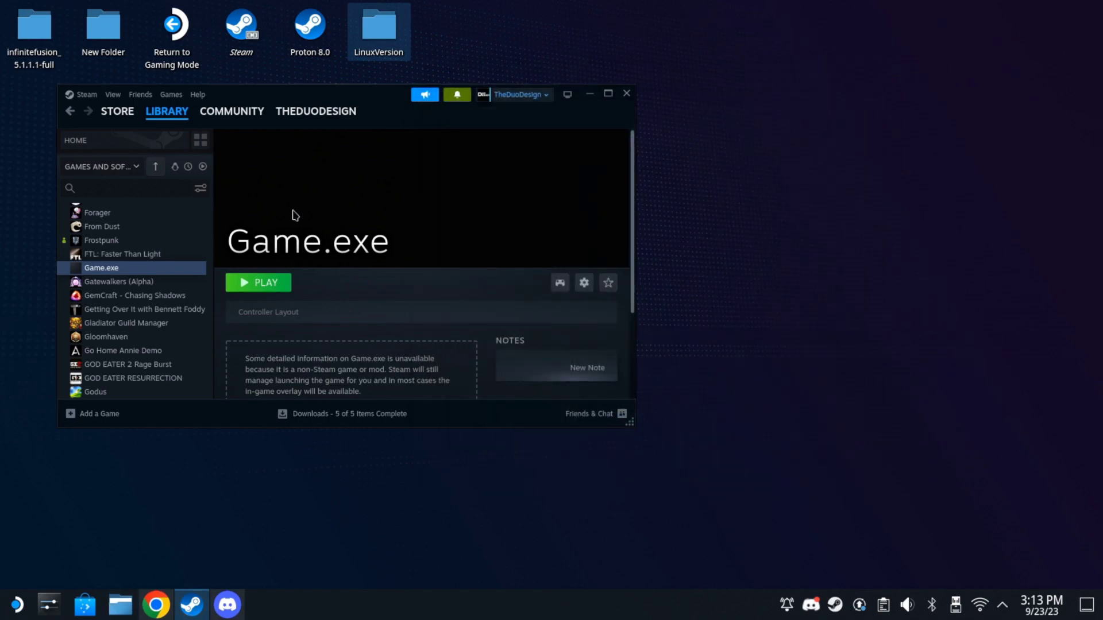
left_click(266, 285)
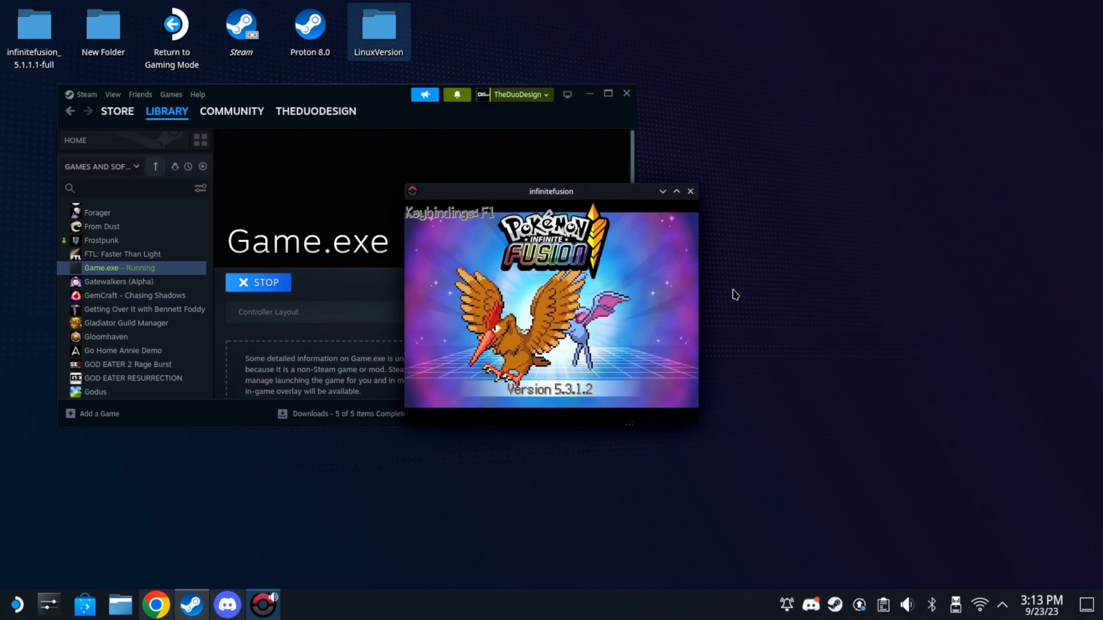
key("Return")
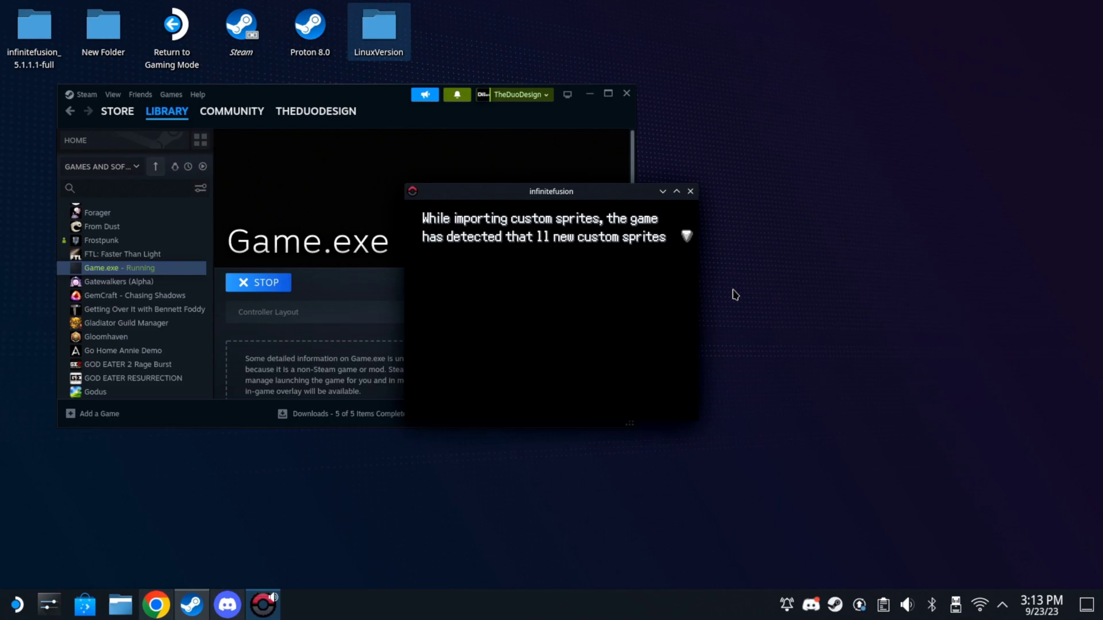
key("Return")
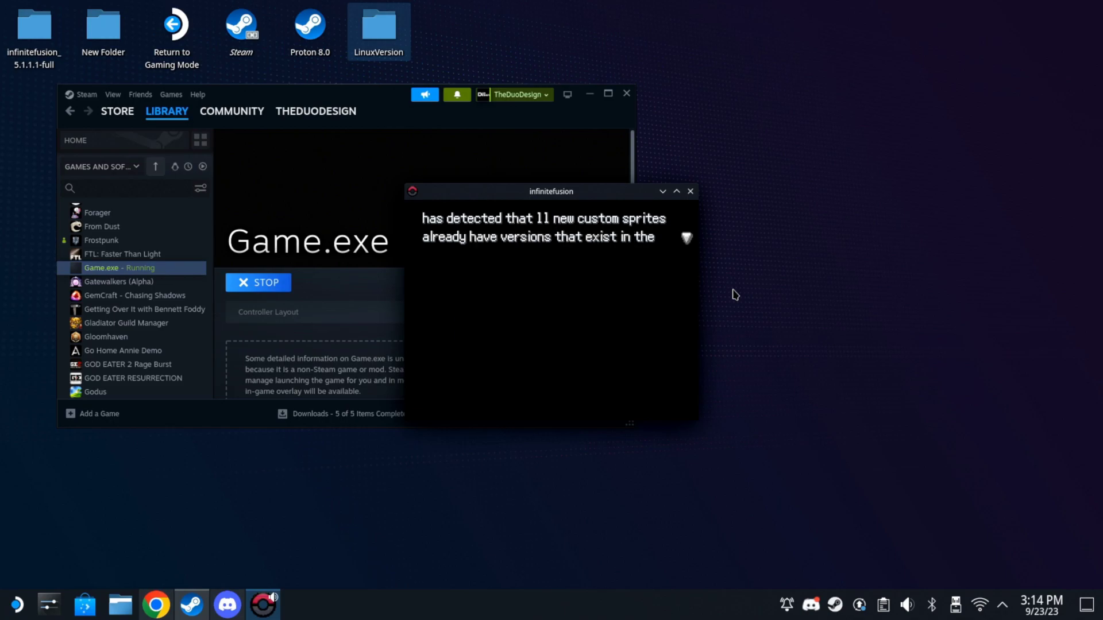
key("Return")
key("Return")
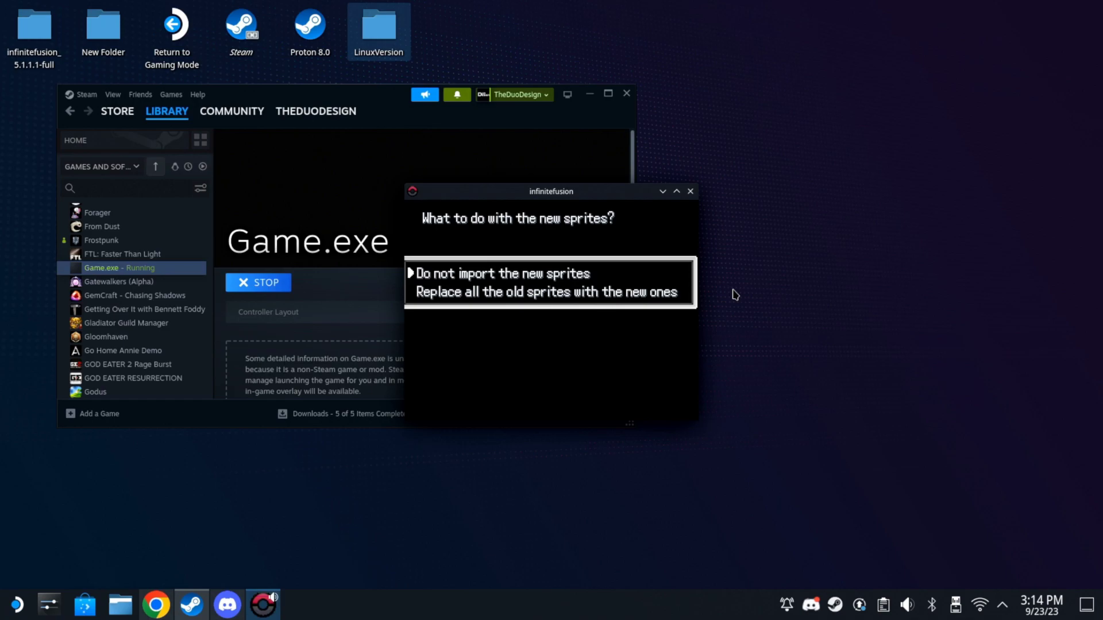
Choose 'Replace all the old sprites with the new ones', confirm the 5729-sprite import, then close the game
key("Down")
key("Return")
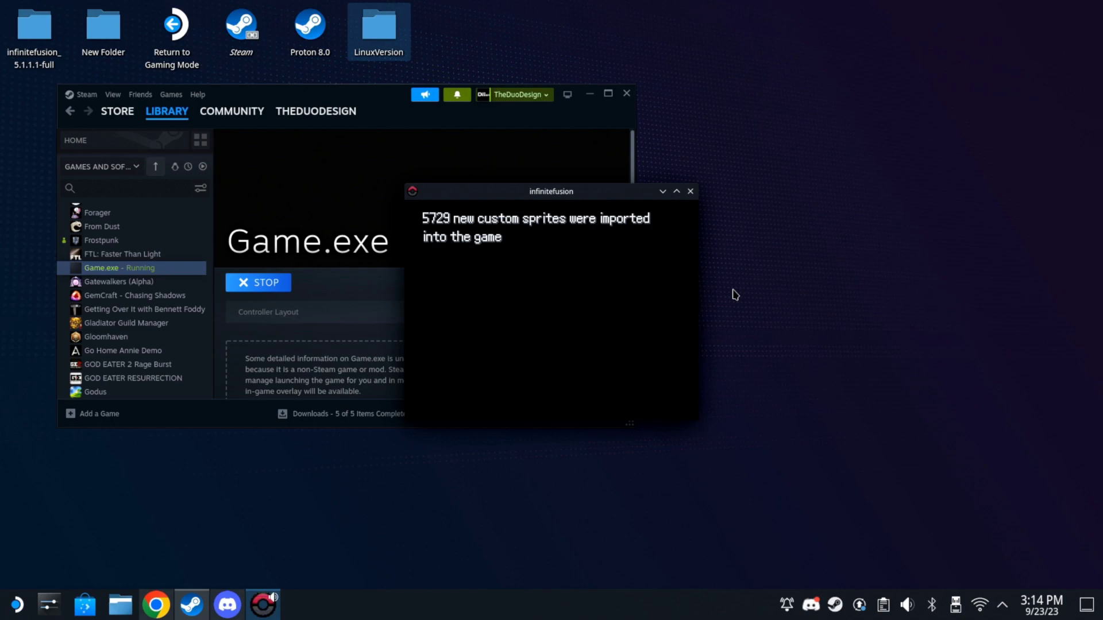
key("Return")
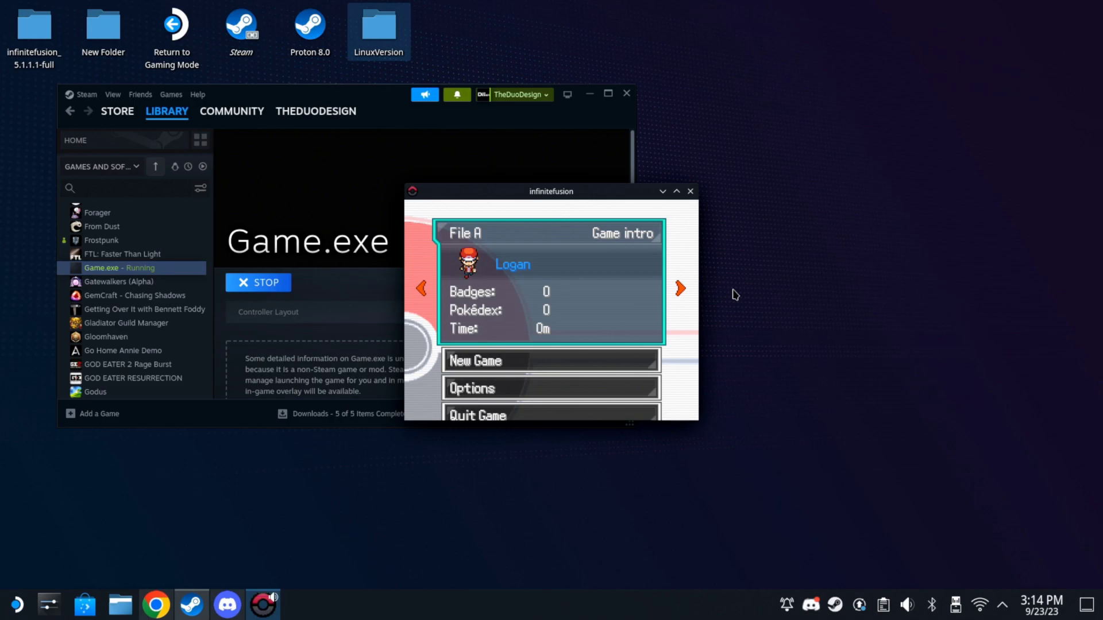
left_click(690, 191)
Navigate through LinuxVersion, InfiniteFusion and Graphics into the CustomBattlers folder
double_click(388, 42)
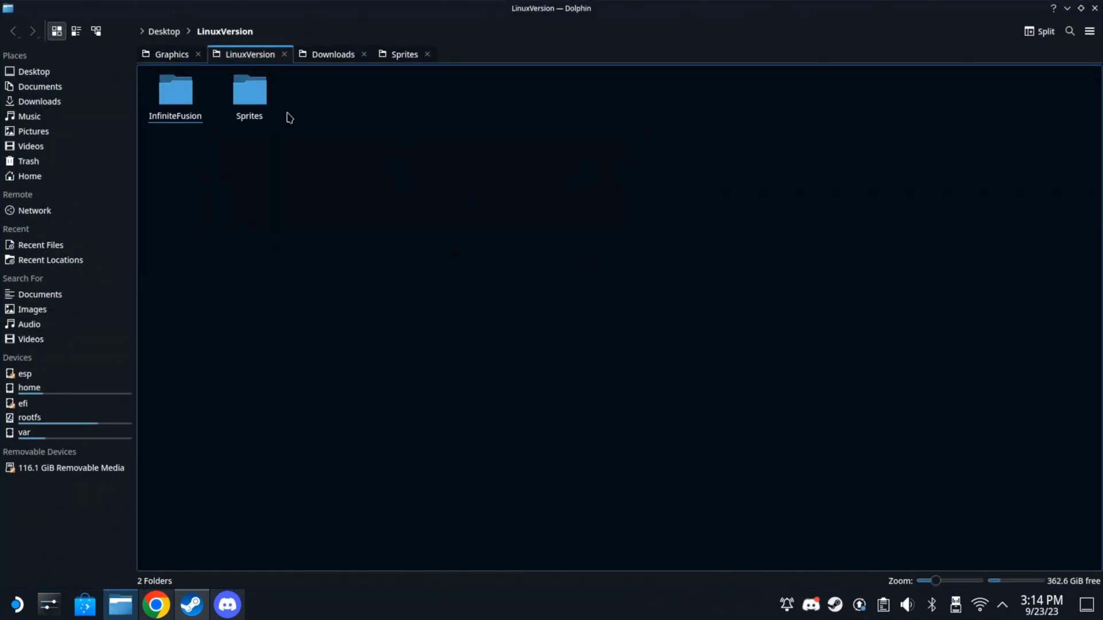
double_click(195, 107)
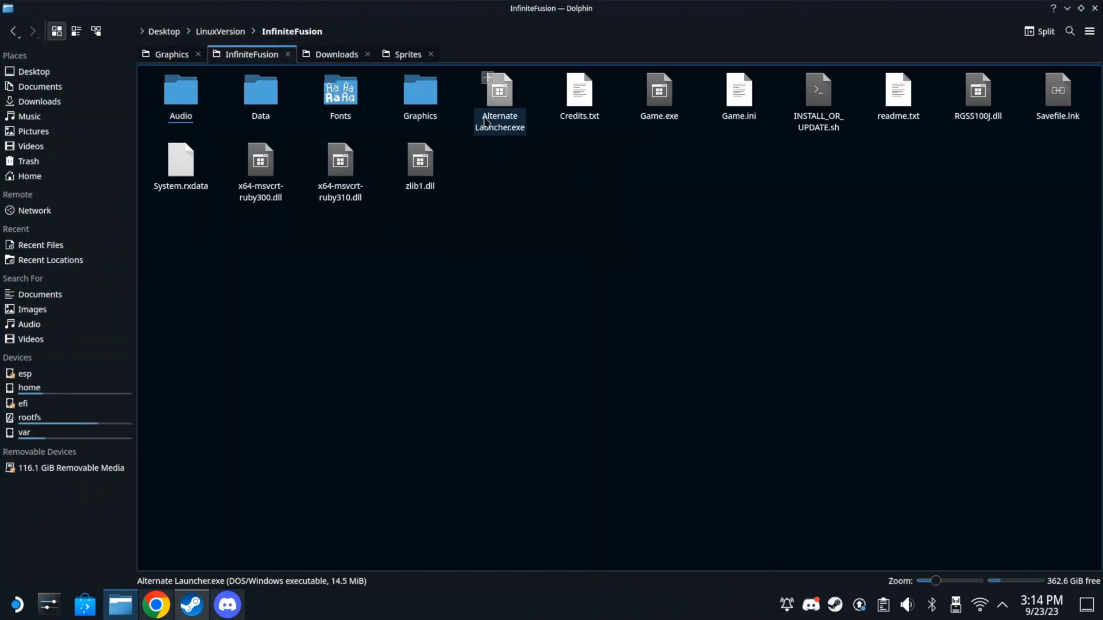
double_click(435, 98)
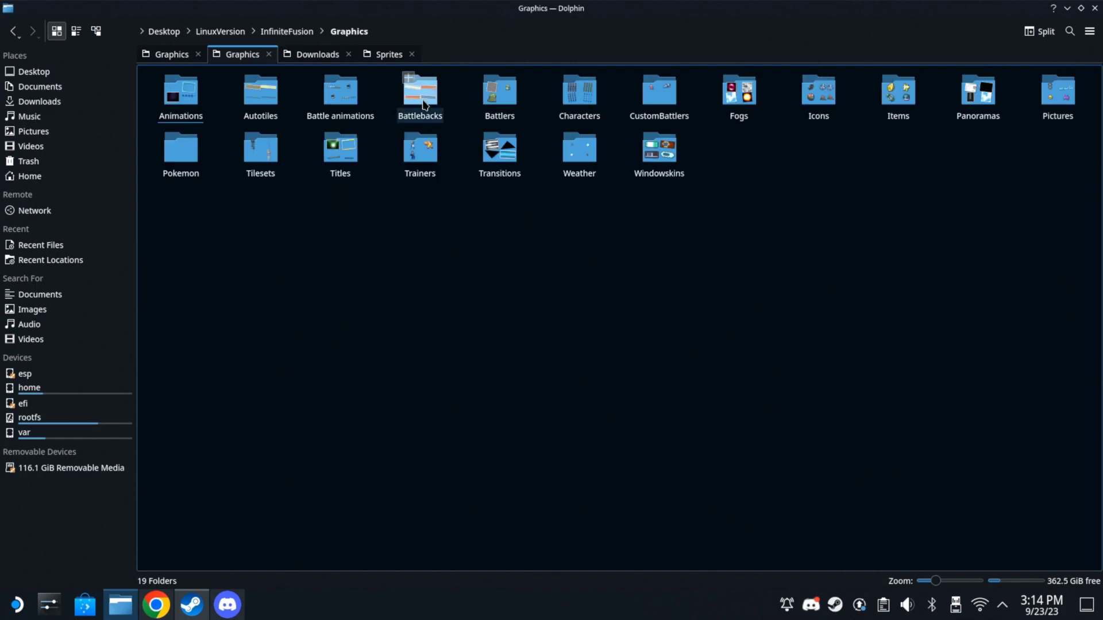
double_click(660, 97)
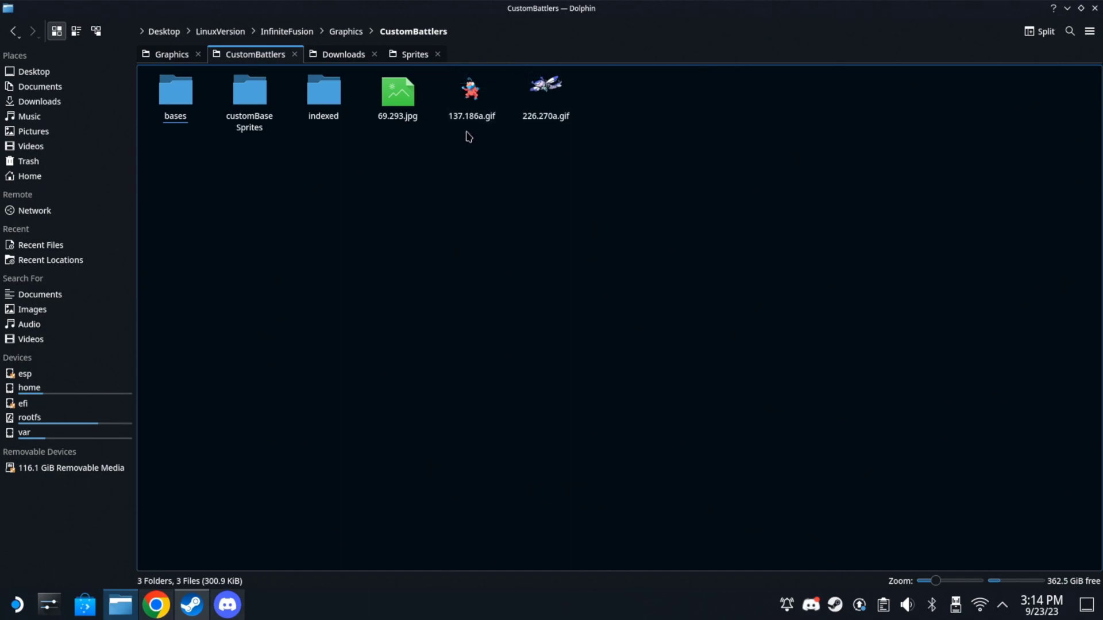
Select the loose sprites 69.293.jpg, 137.186a.gif and 226.270a.gif in turn, ending on 69.293.jpg
left_click(398, 95)
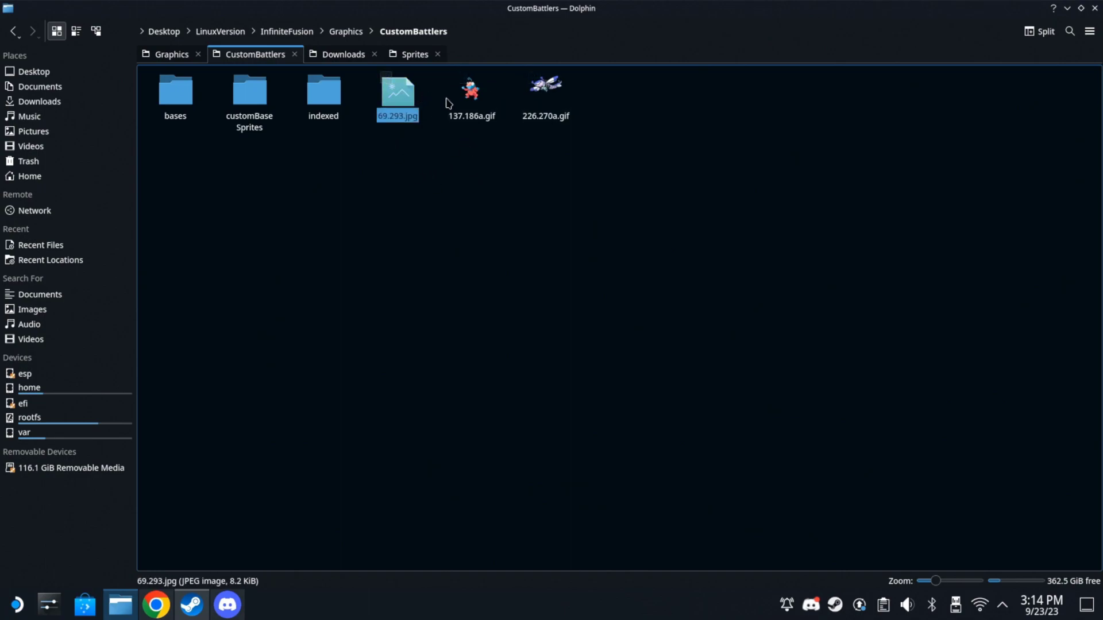
left_click(468, 92)
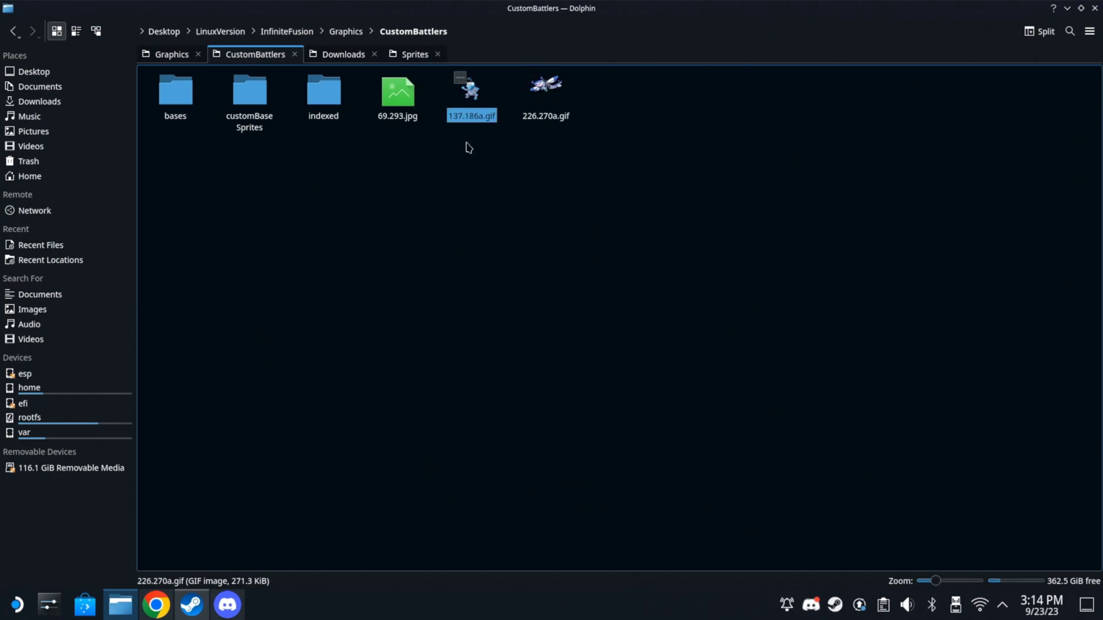
left_click_drag(468, 148, 582, 84)
left_click(543, 138)
left_click(544, 96)
left_click(468, 91)
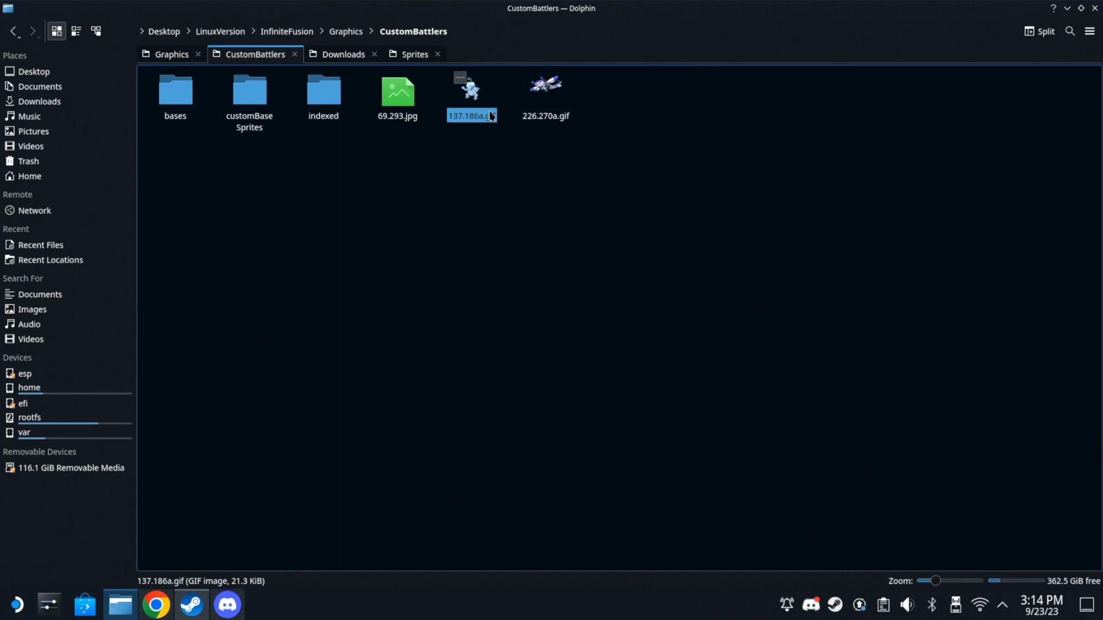
left_click(405, 121)
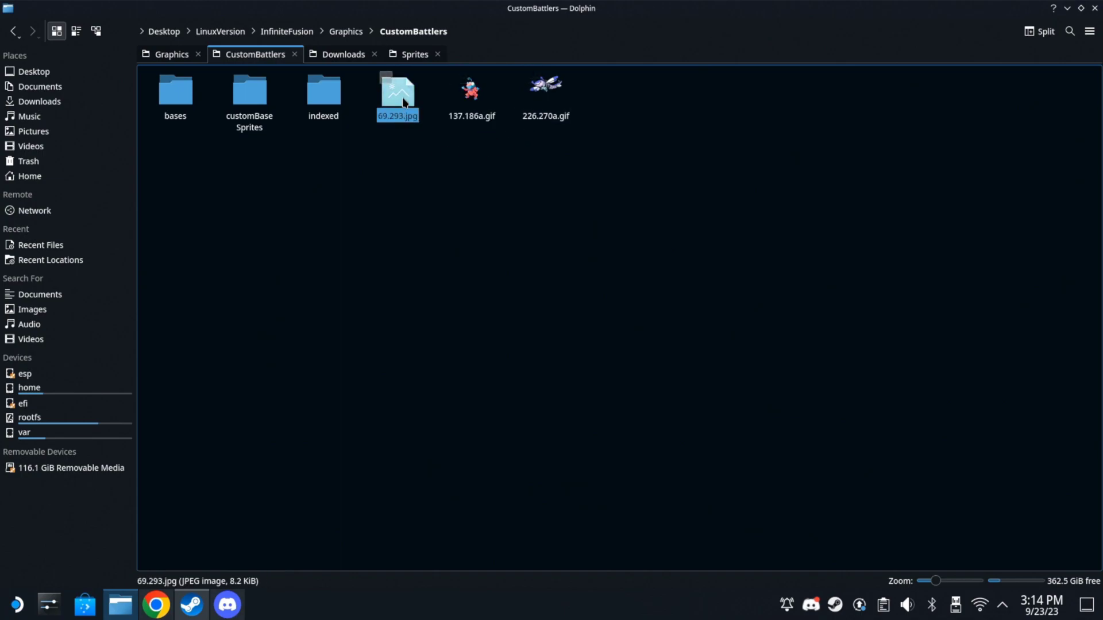
Preview 69.293.jpg in Gwenview, close it, and cancel renaming the file
double_click(402, 98)
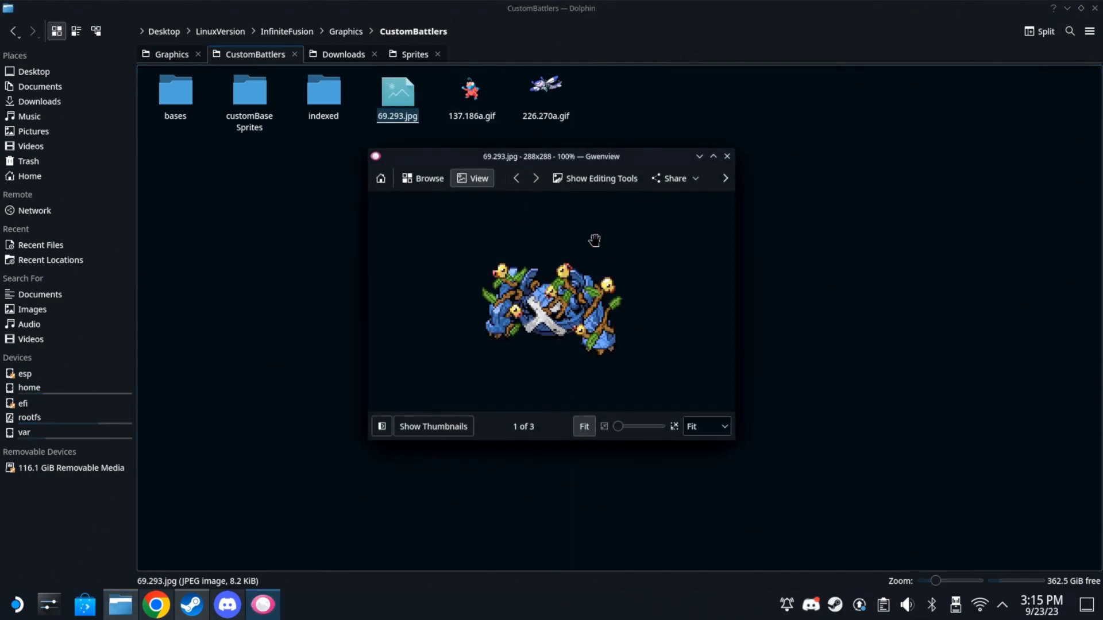
left_click(727, 156)
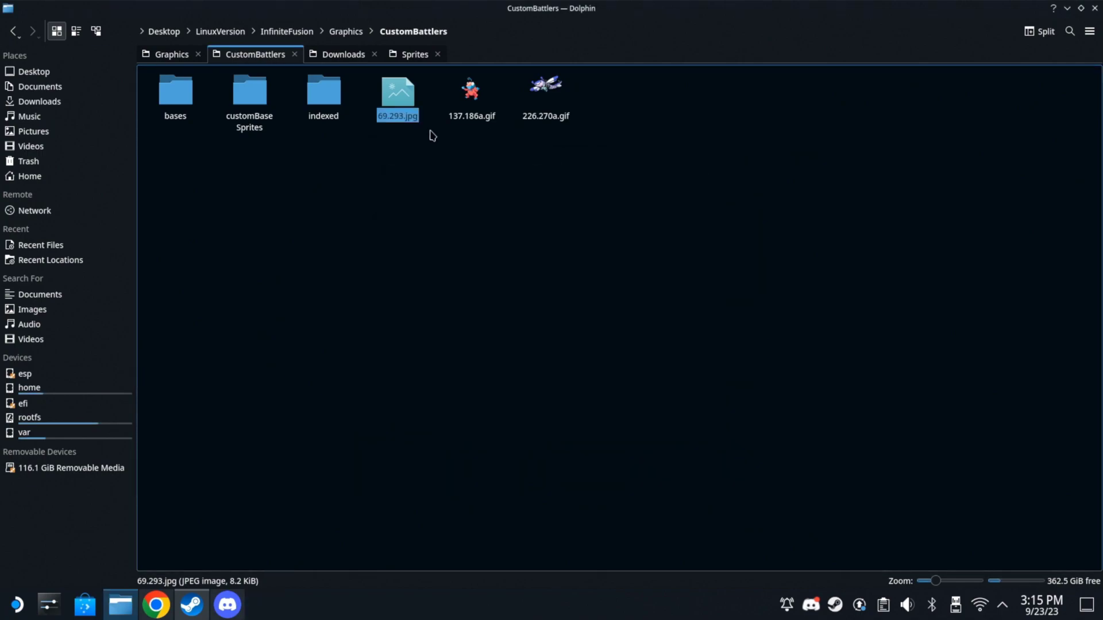
left_click(401, 125)
left_click(412, 120)
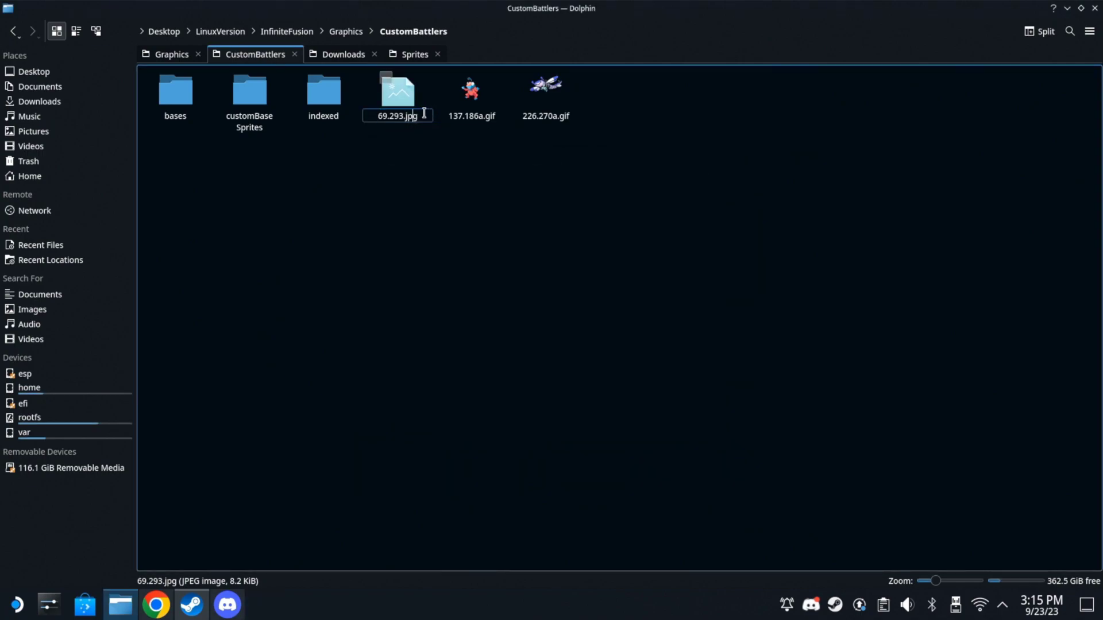
left_click(405, 131)
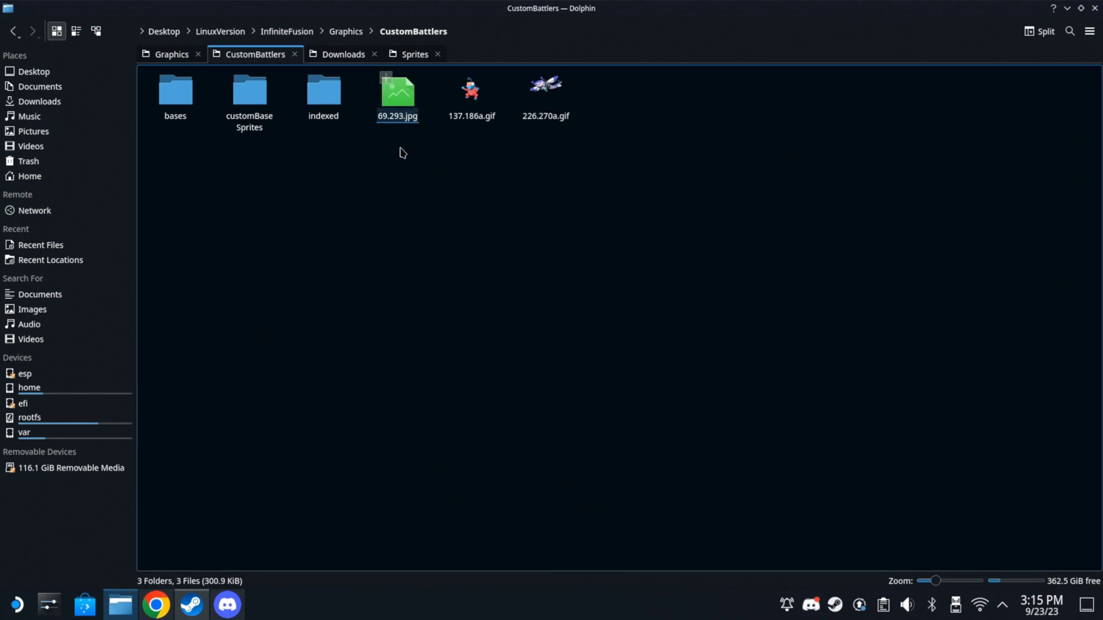